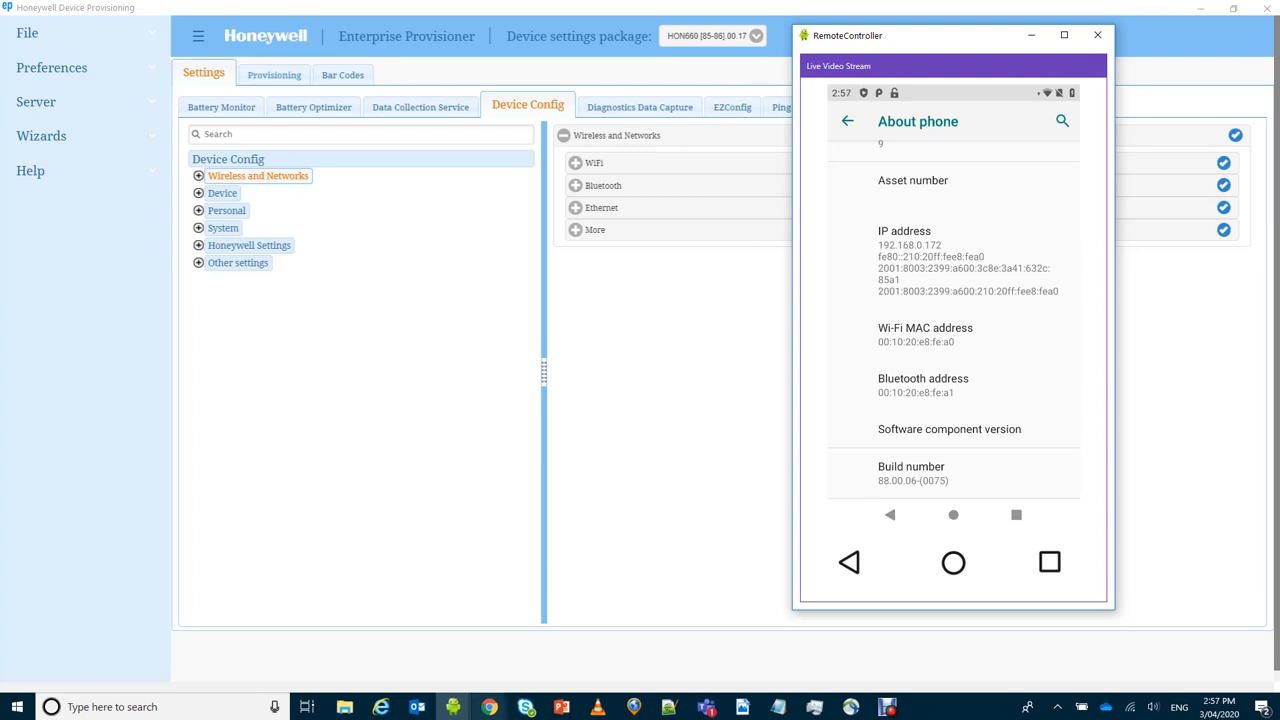
# Switch to Chrome and open hsmftp.honeywell.com in a new tab
pyautogui.moveTo(489, 707)
pyautogui.click(383, 640)
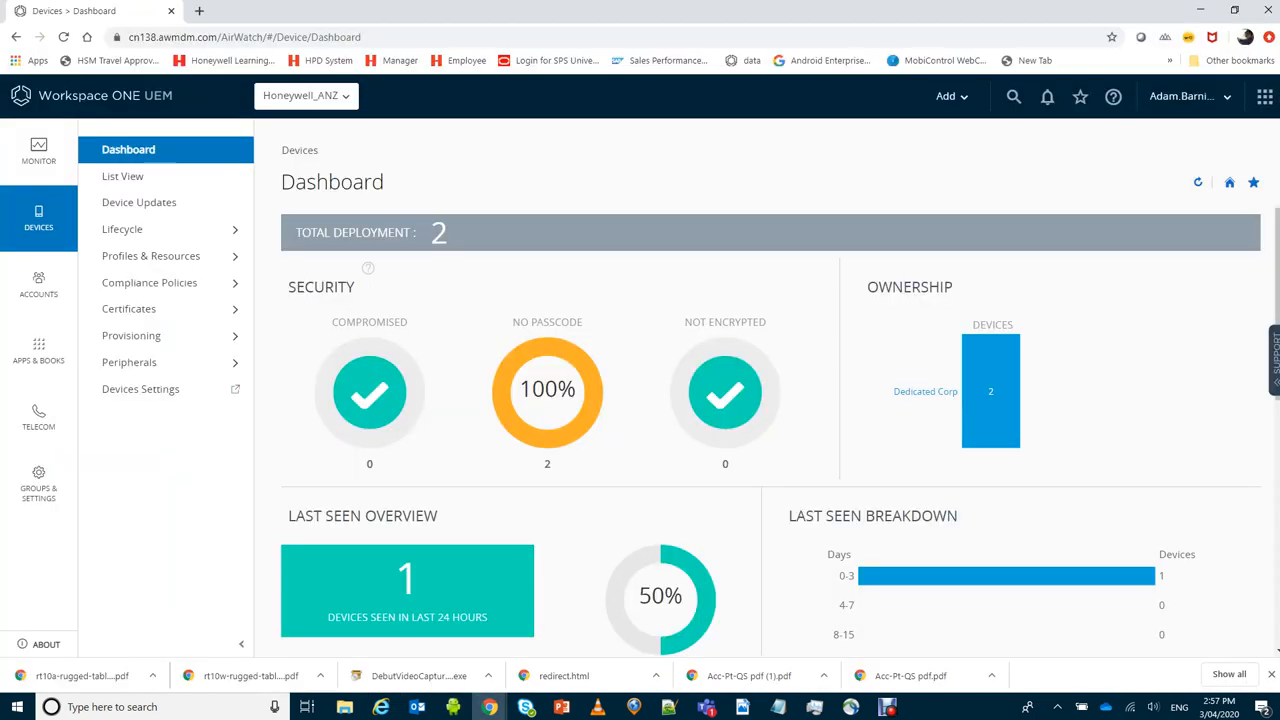
pyautogui.hotkey('ctrl', 't')
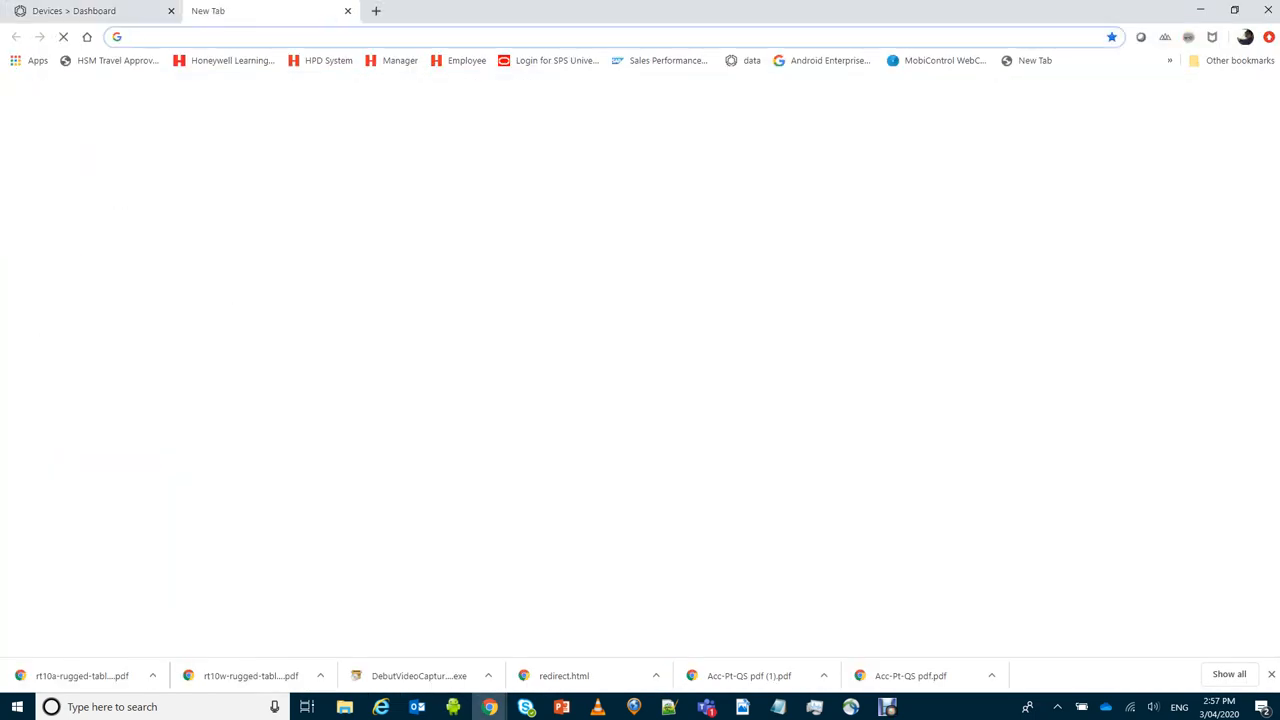
pyautogui.write('hs')
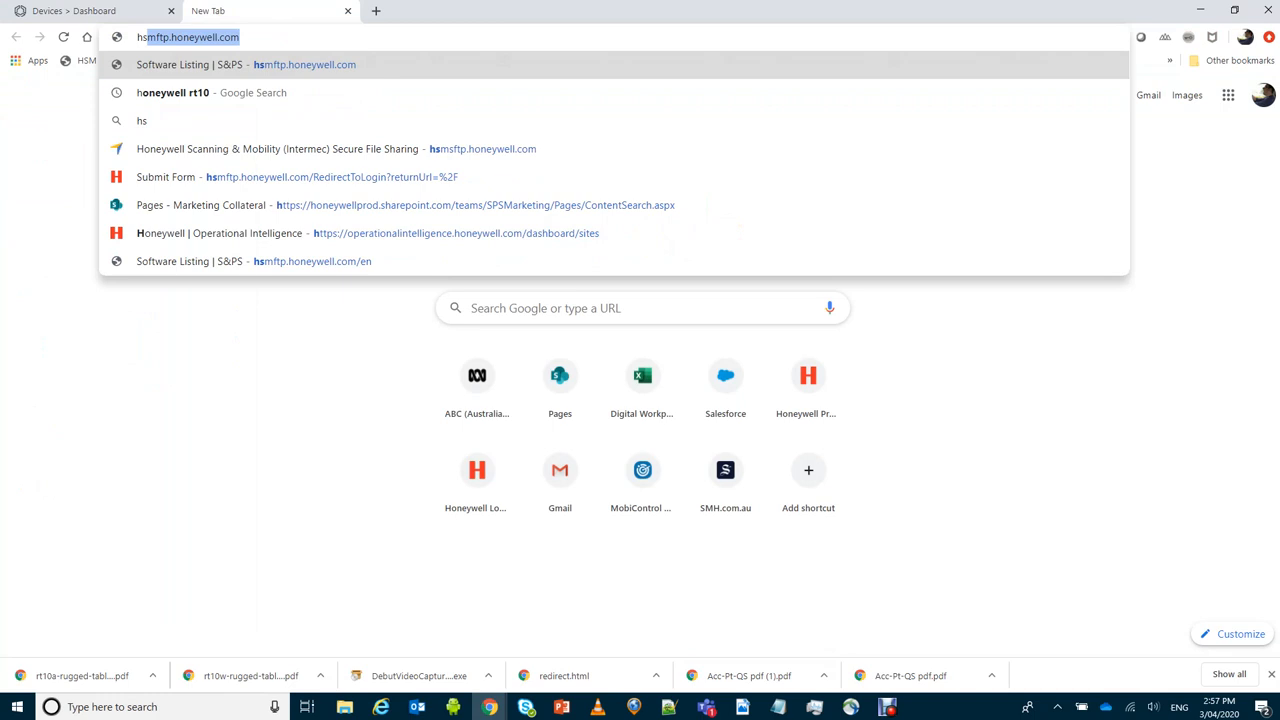
pyautogui.write('mftp.honeywell.com')
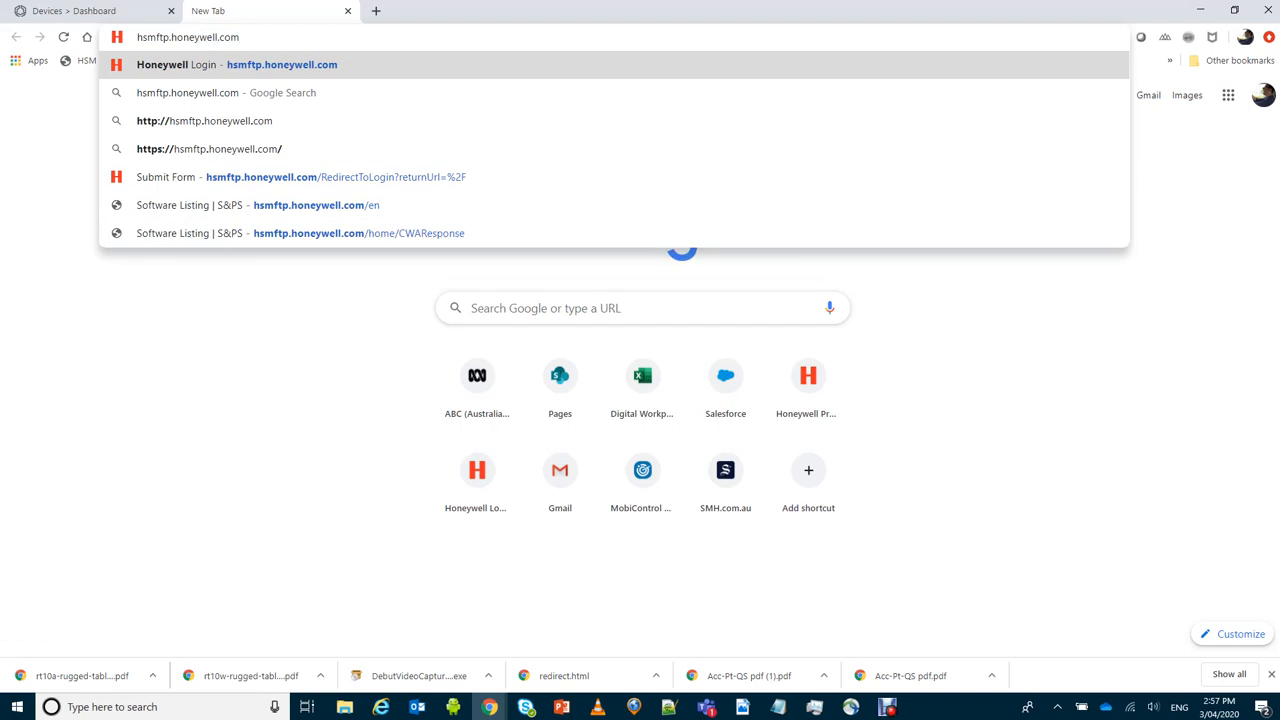
pyautogui.press('Return')
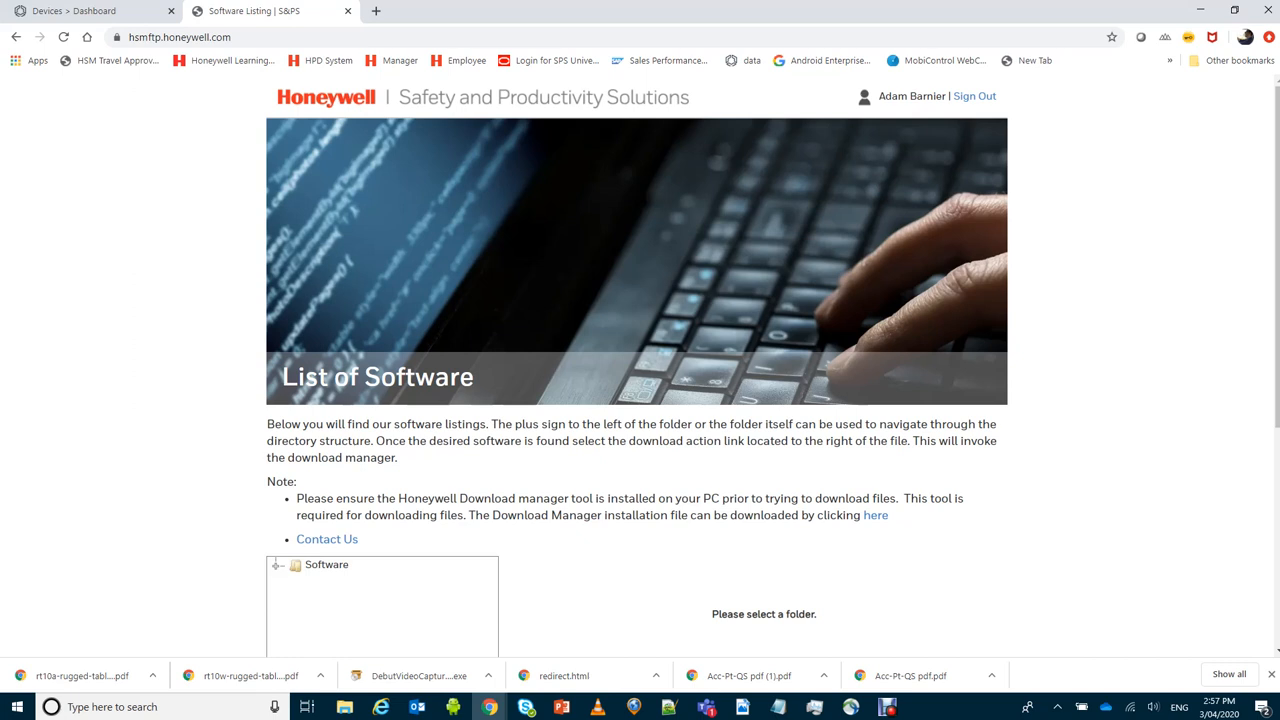
# Review the note about installing the Honeywell Download manager tool before downloading files
pyautogui.moveTo(398, 499); pyautogui.dragTo(568, 499)
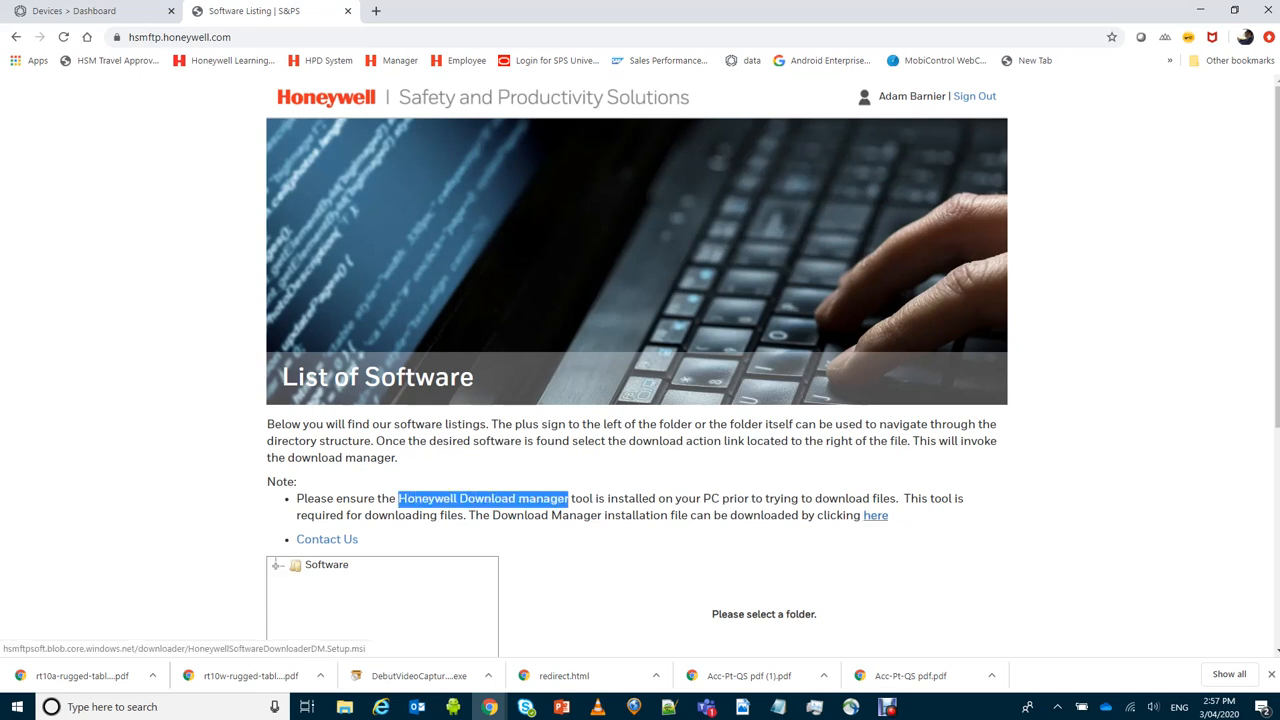
pyautogui.click(912, 537)
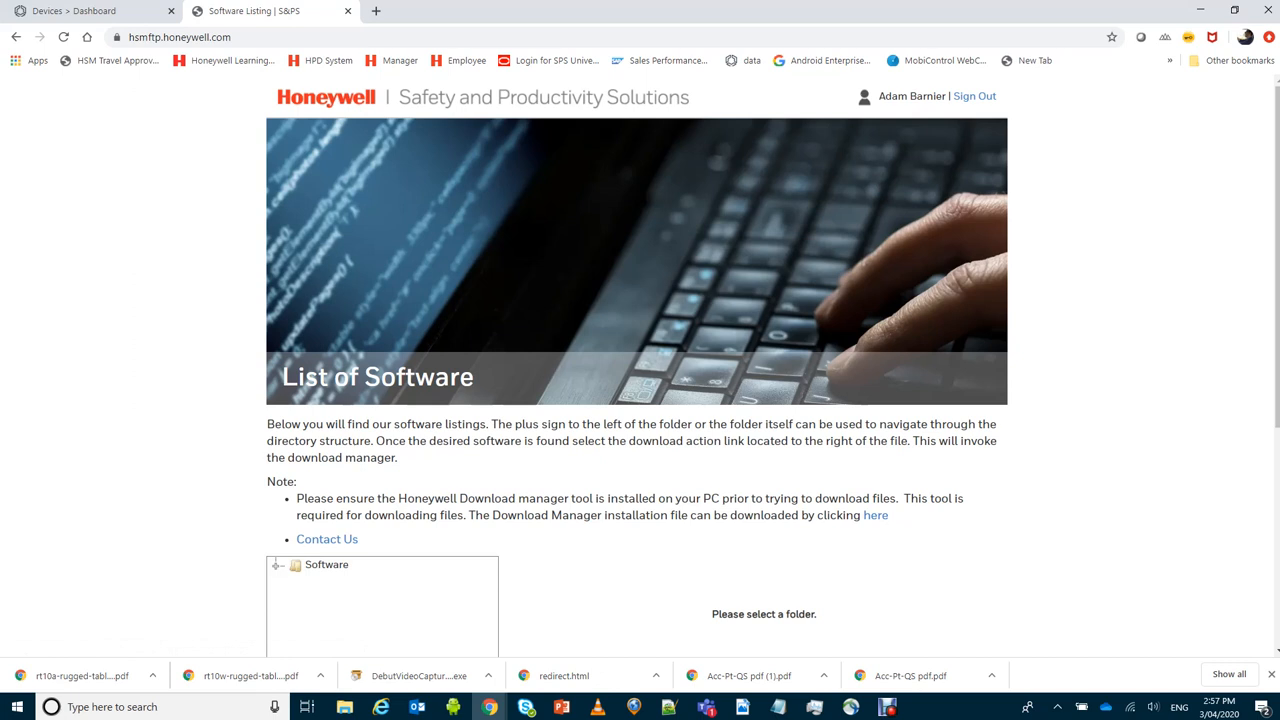
pyautogui.scroll(-2, 637, 366)
pyautogui.scroll(2, 637, 366)
# Expand the software tree through Computer Devices to the Handheld folder
pyautogui.scroll(-2, 637, 366)
pyautogui.scroll(-1, 637, 366)
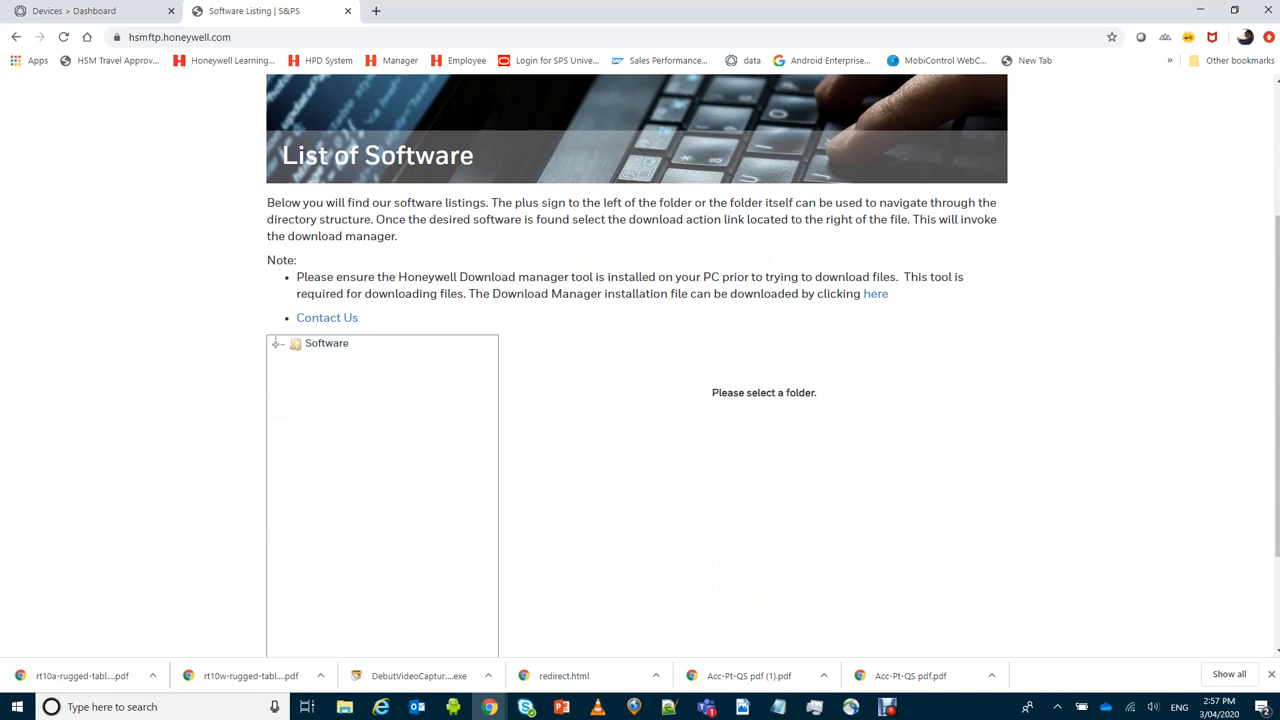
pyautogui.click(276, 343)
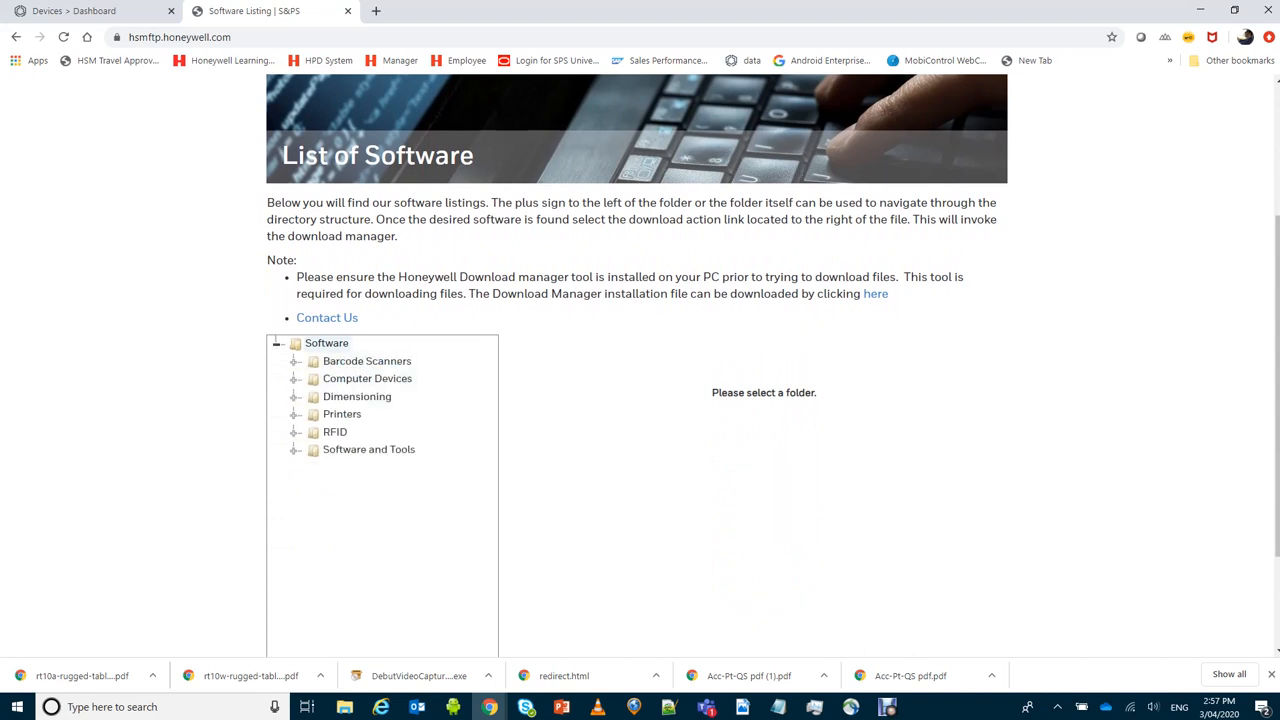
pyautogui.click(294, 379)
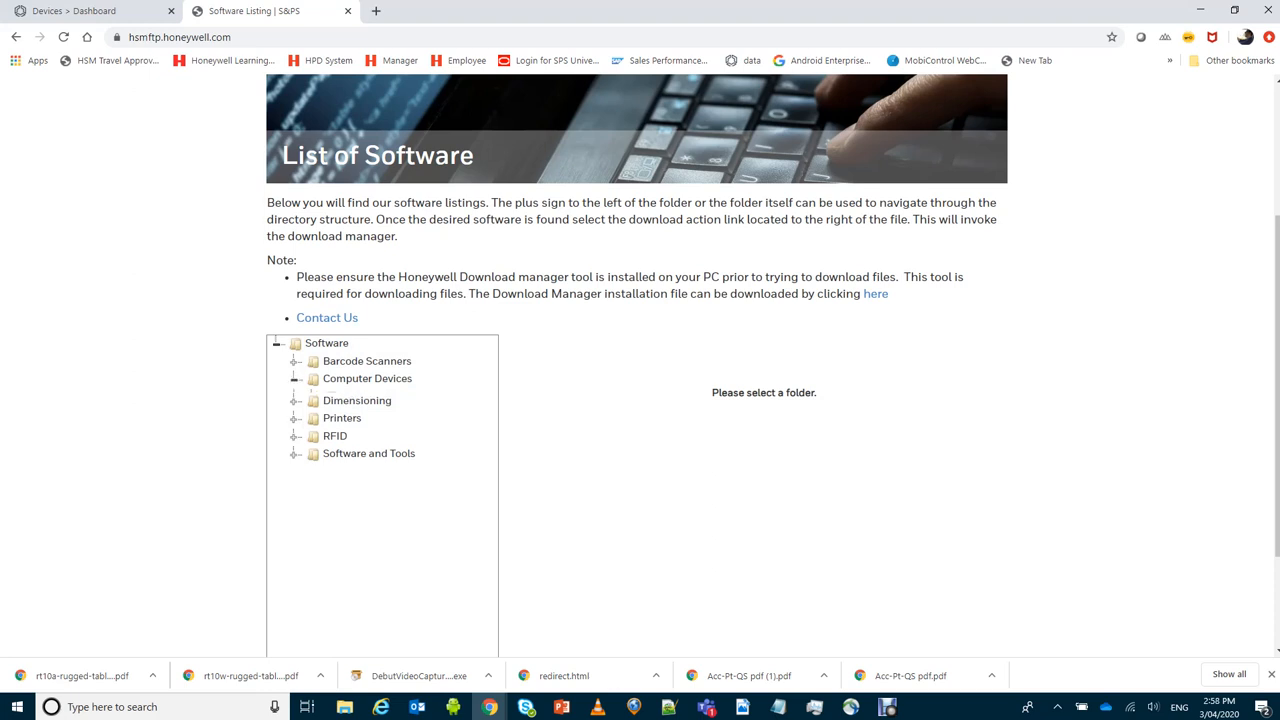
pyautogui.click(364, 396)
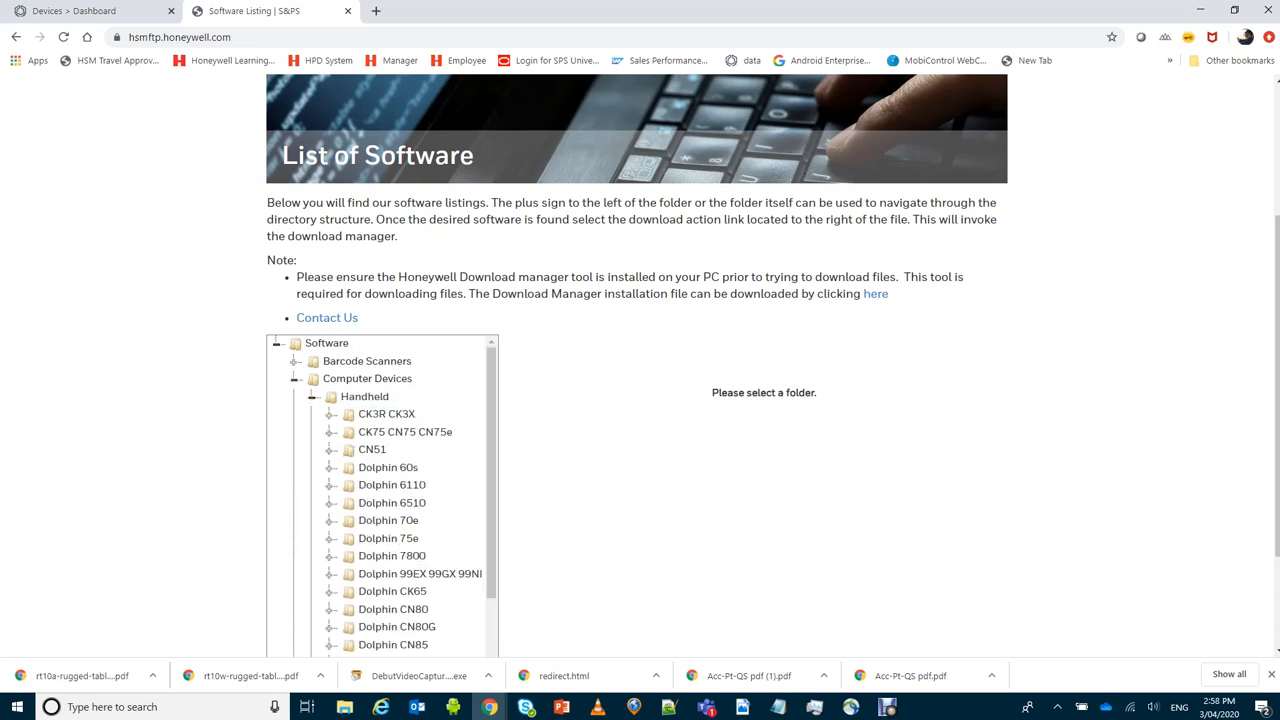
# Open the GMS folder for Android 9 under Dolphin CT40
pyautogui.scroll(-2, 400, 426)
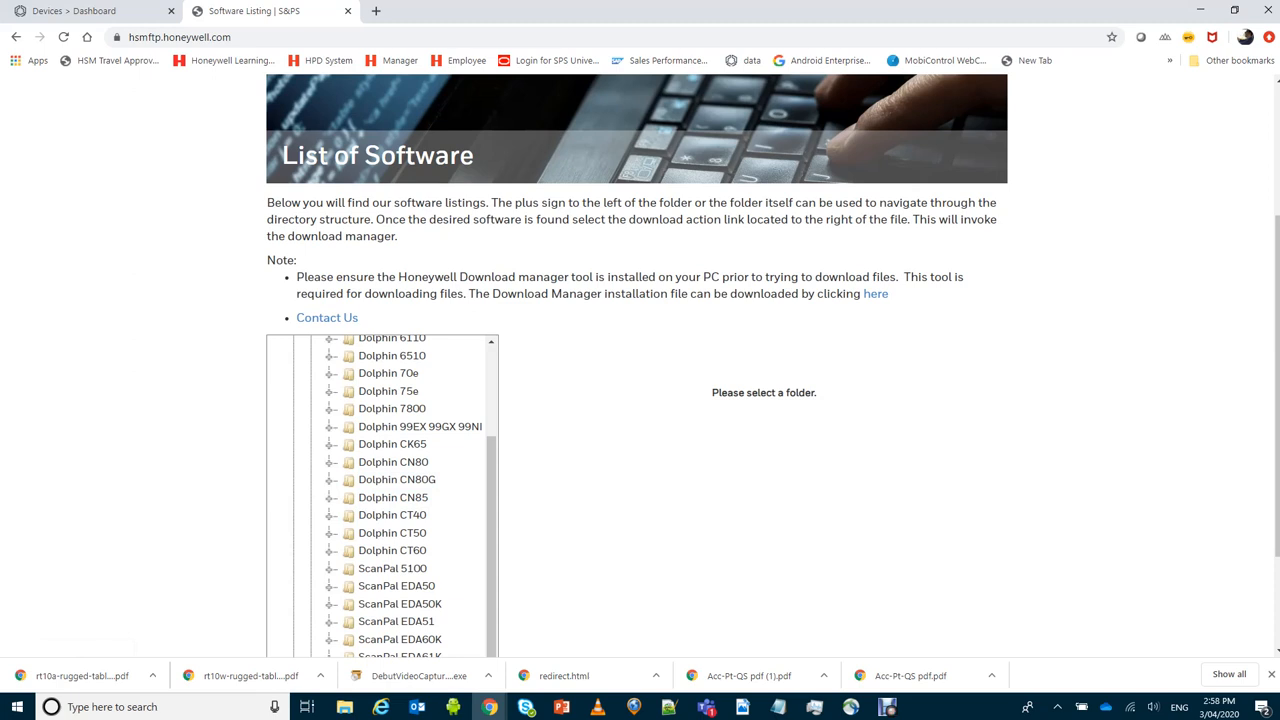
pyautogui.click(329, 516)
pyautogui.scroll(-2, 394, 497)
pyautogui.scroll(1, 394, 474)
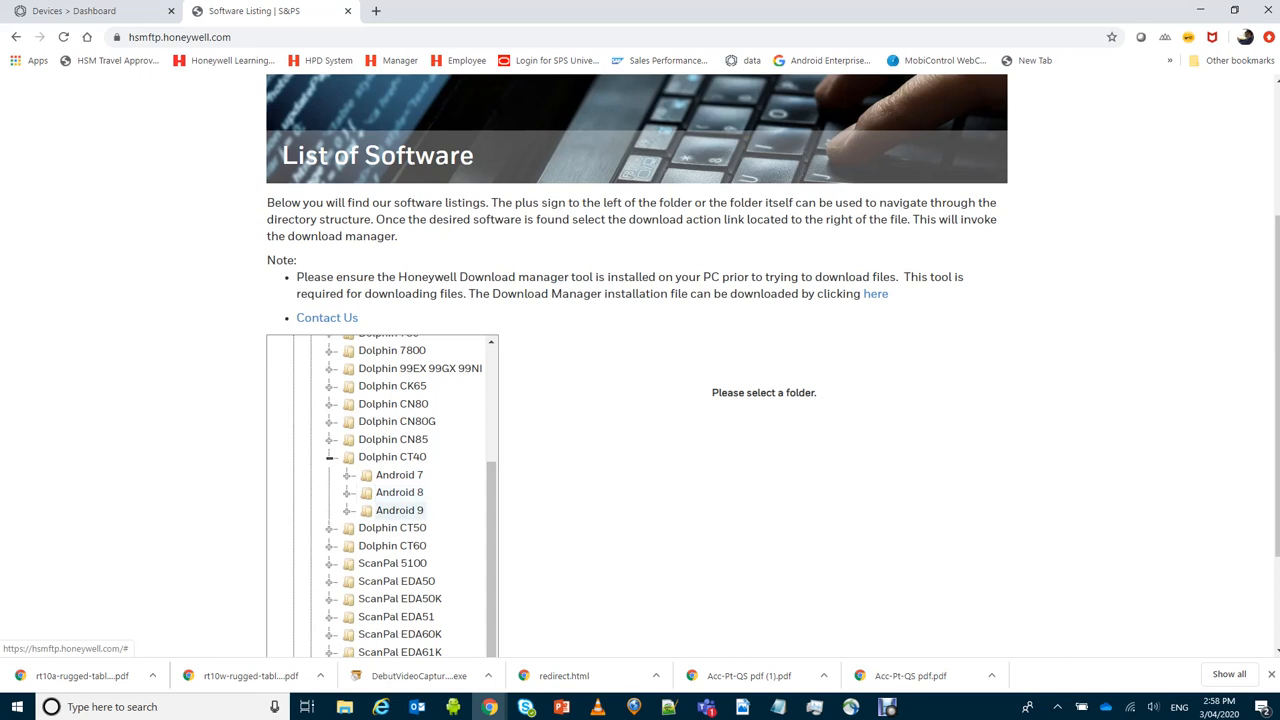
pyautogui.click(399, 510)
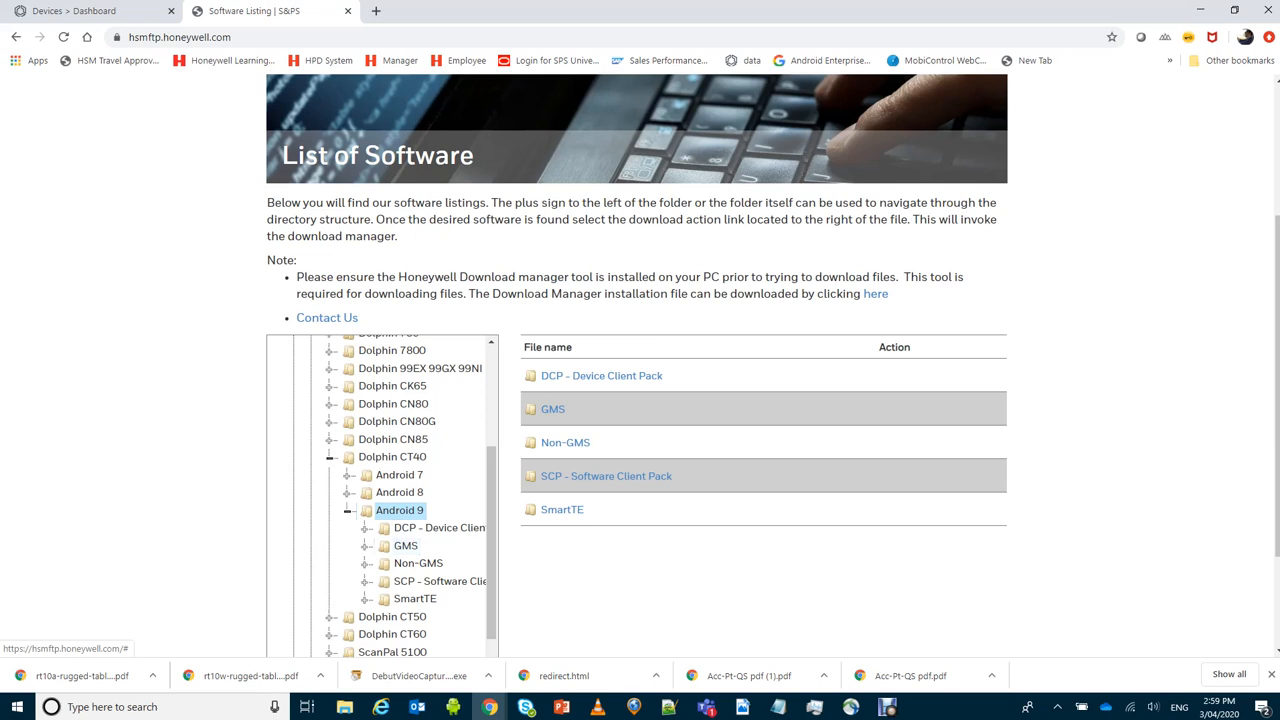
pyautogui.click(405, 546)
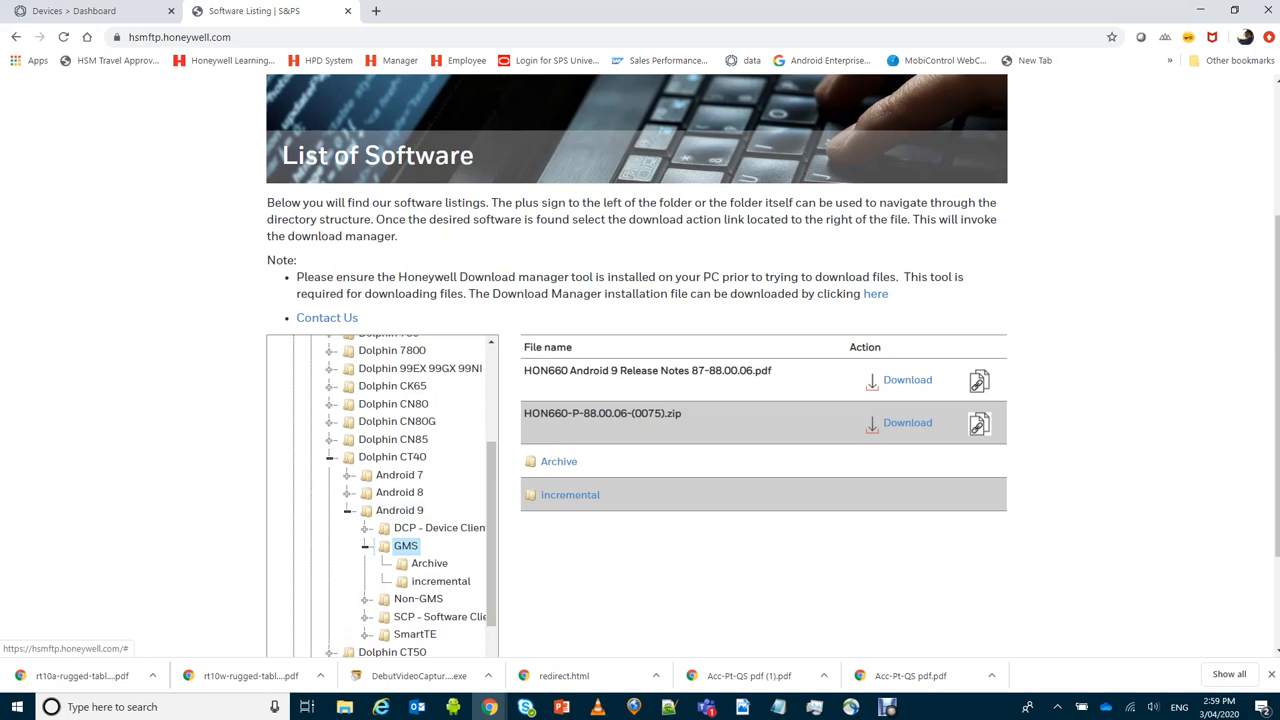
# Examine the version and build parts of the full package name HON660-P-88.00.06-(0075).zip
pyautogui.moveTo(524, 413); pyautogui.dragTo(597, 413)
pyautogui.moveTo(613, 413); pyautogui.dragTo(665, 413)
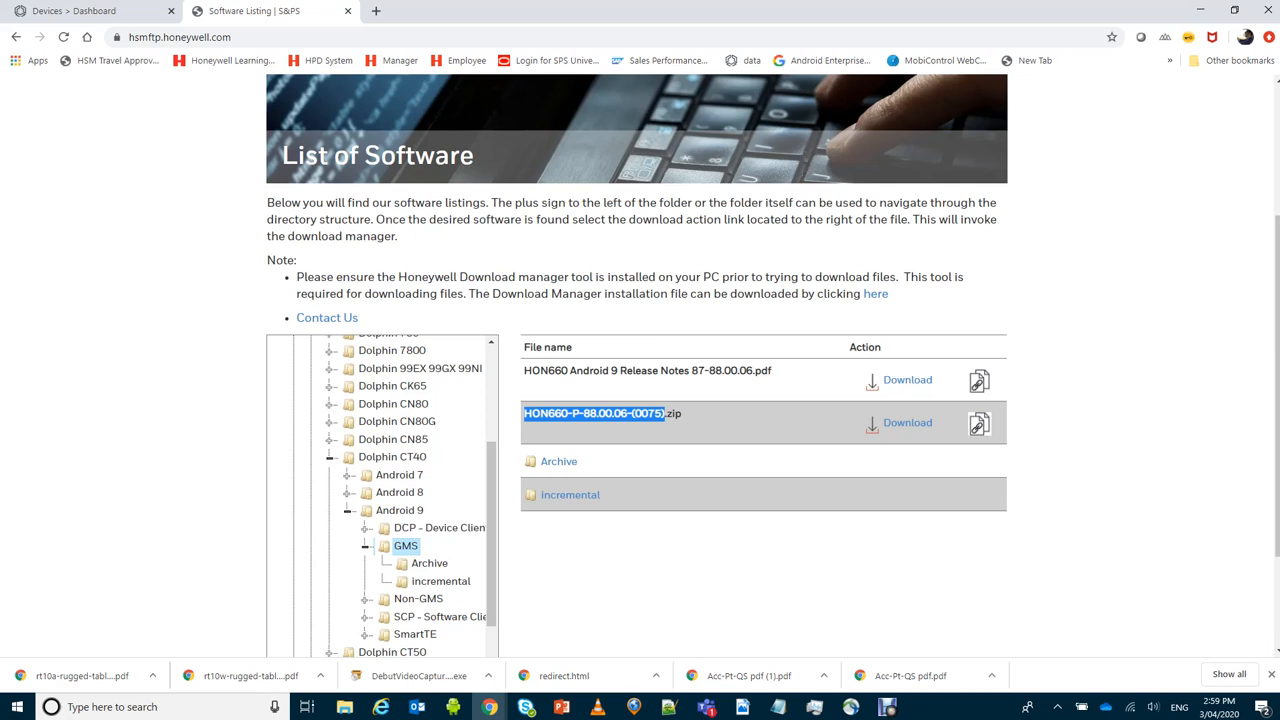
pyautogui.moveTo(682, 413); pyautogui.dragTo(523, 413)
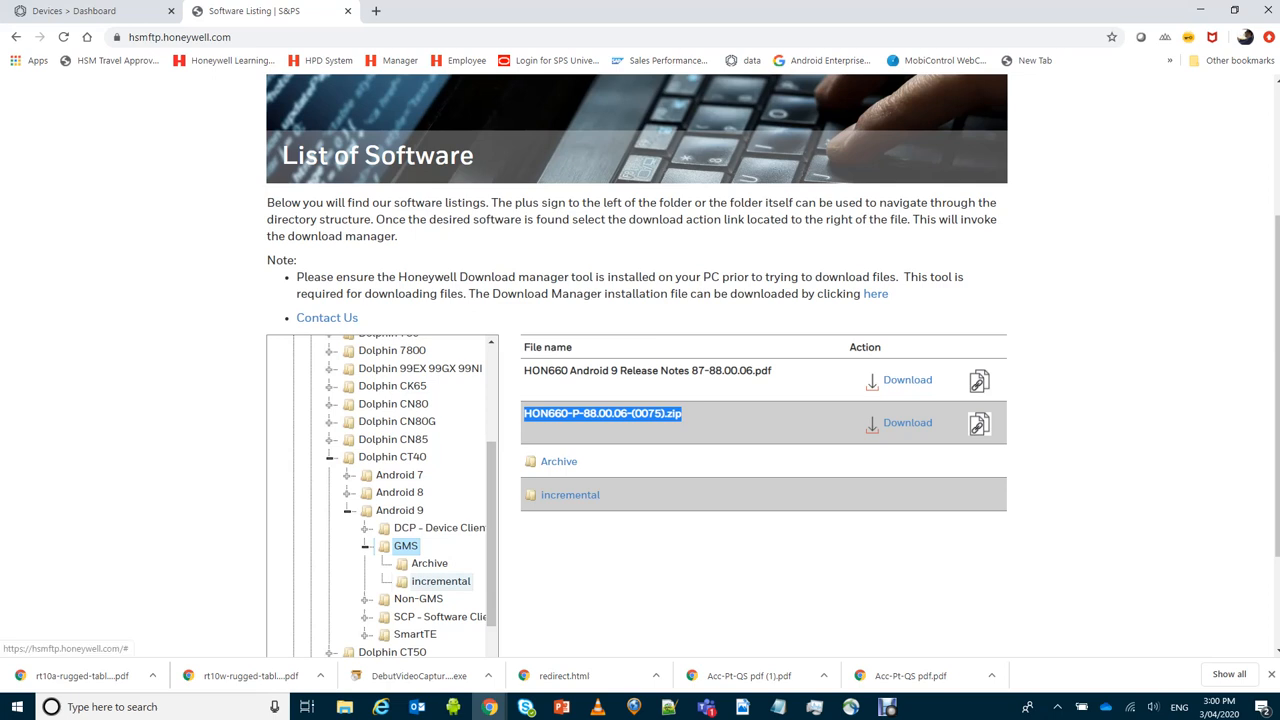
# Download HON660-P-88.00.03_88.00.06-(0075).zip from the incremental folder with Honeywell Software Downloader, then return to the software list
pyautogui.click(440, 582)
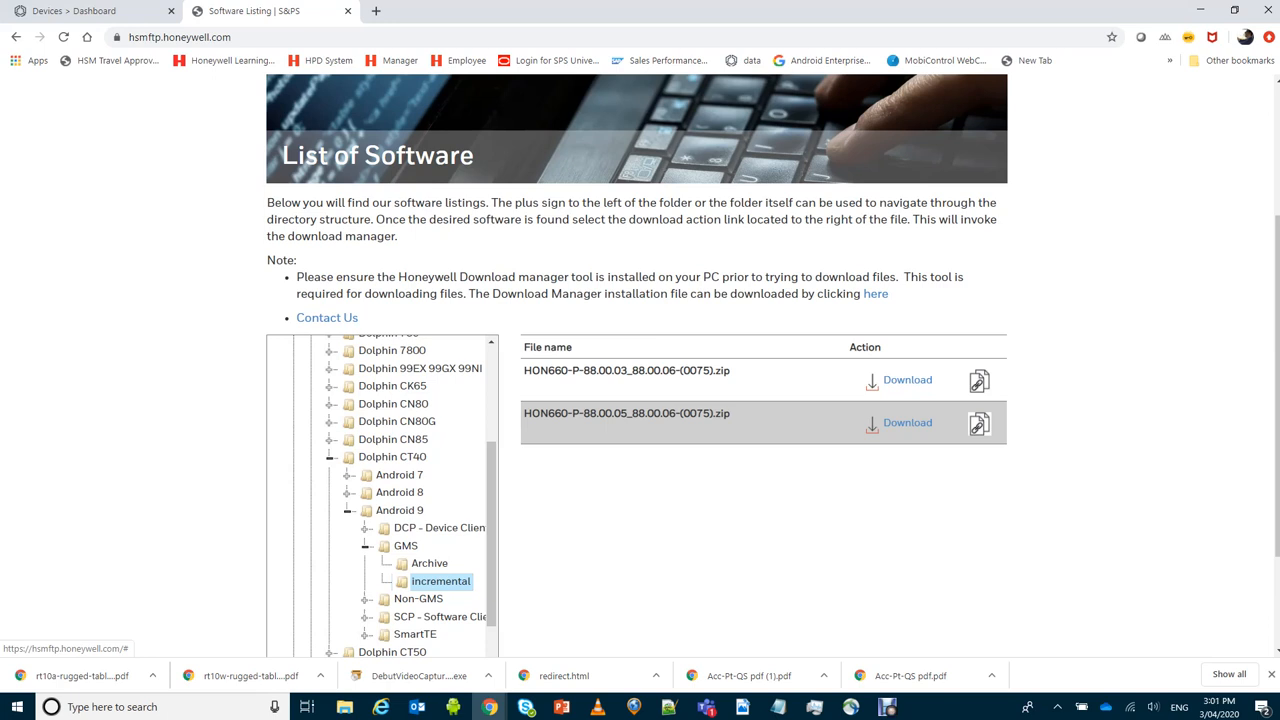
pyautogui.moveTo(731, 372); pyautogui.dragTo(523, 372)
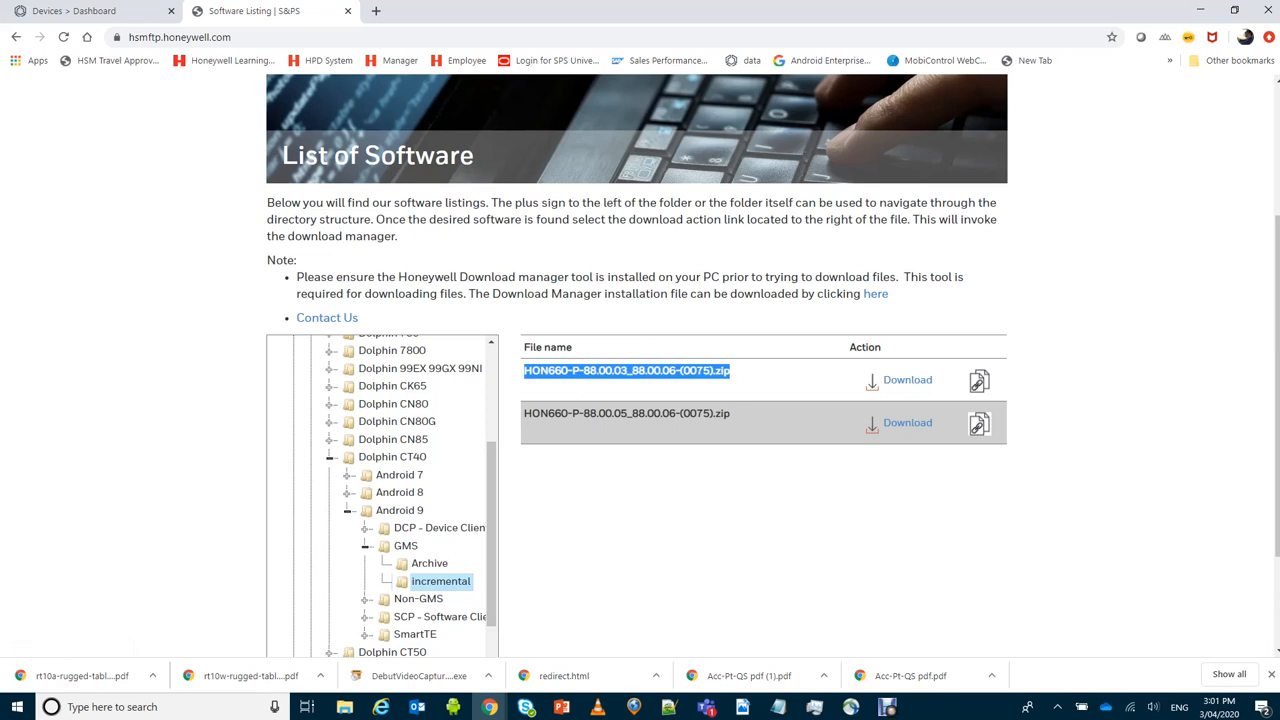
pyautogui.click(907, 380)
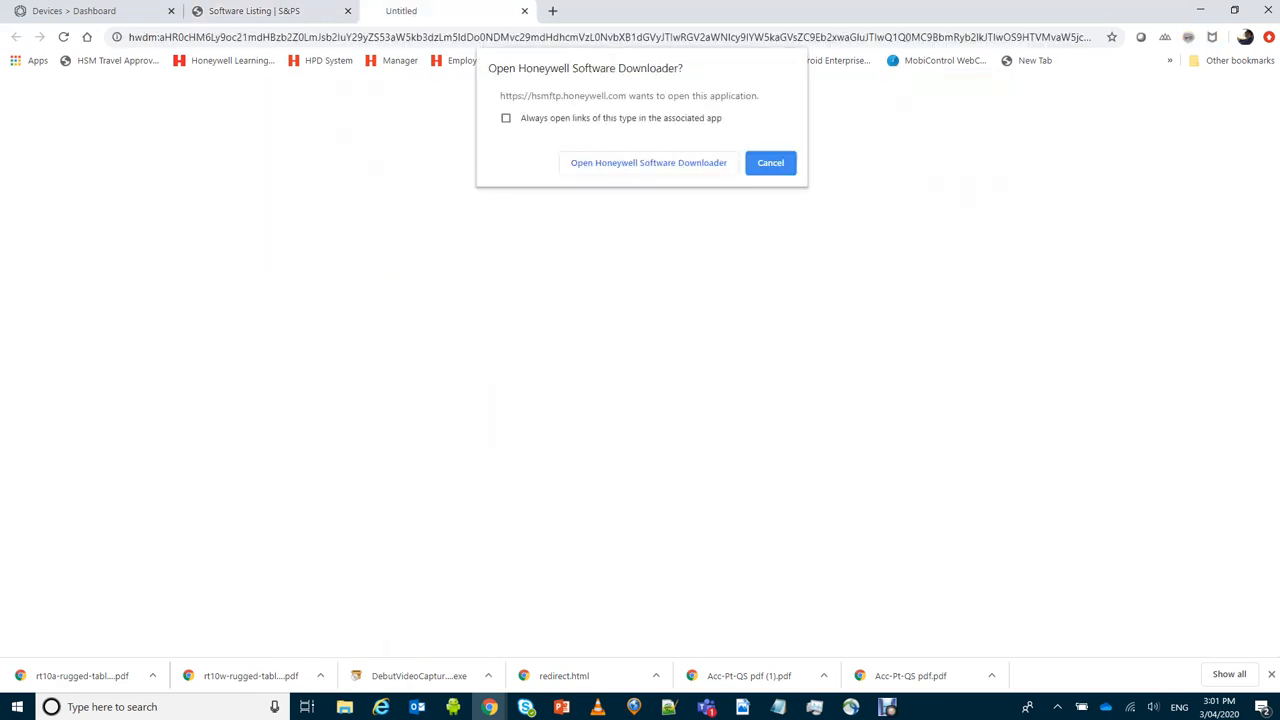
pyautogui.click(648, 162)
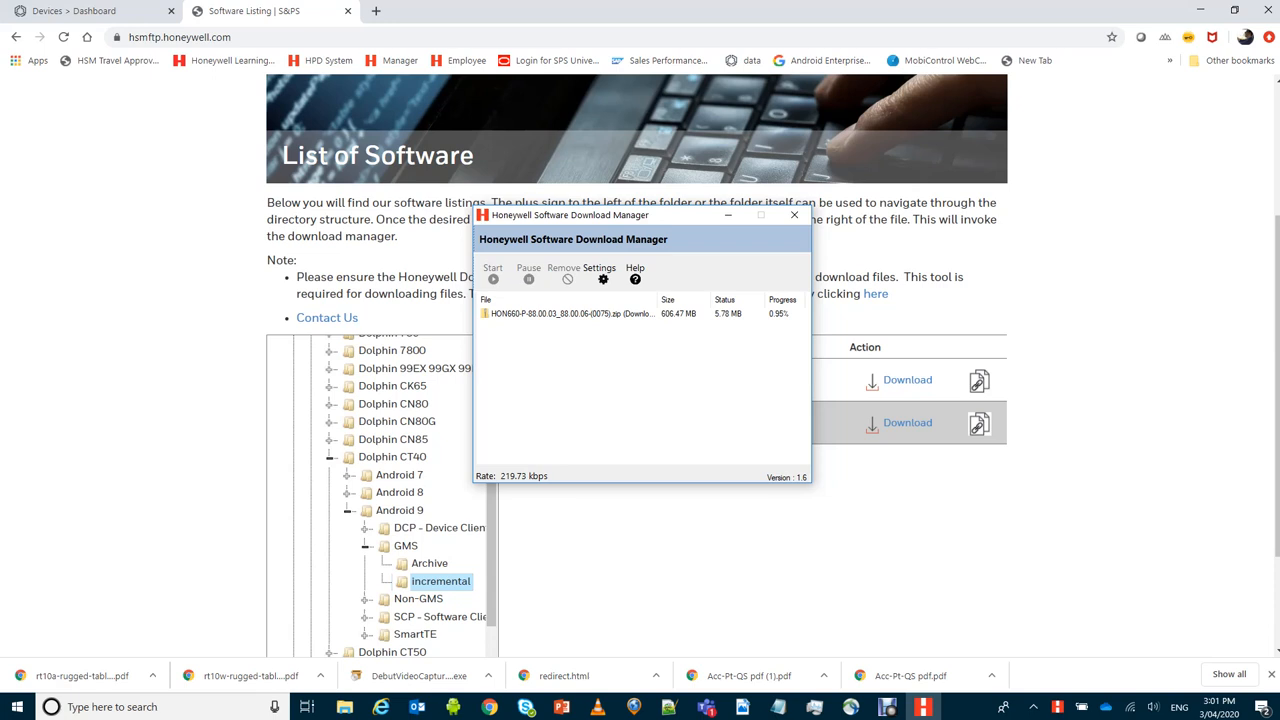
pyautogui.hotkey('alt', 'Tab')
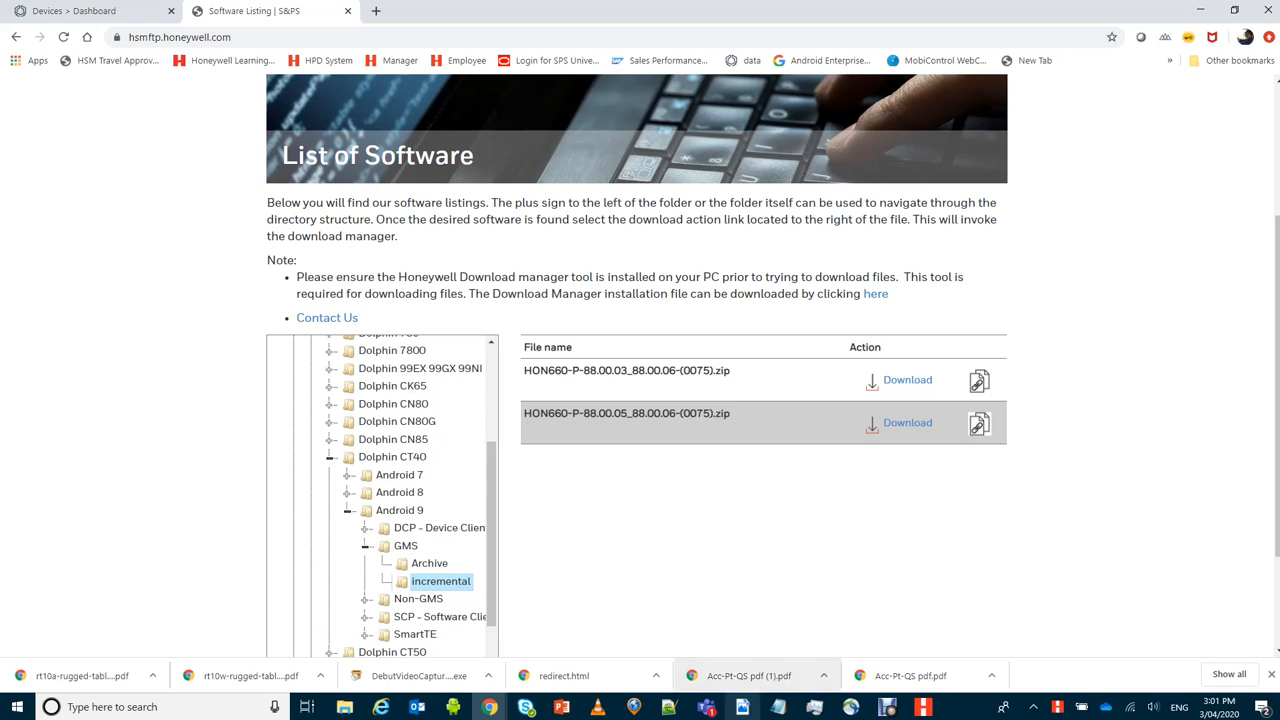
# Collapse the Computer Devices branch and open the Enterprise Provisioner folder under Software and Tools, Device Management
pyautogui.moveTo(742, 707)
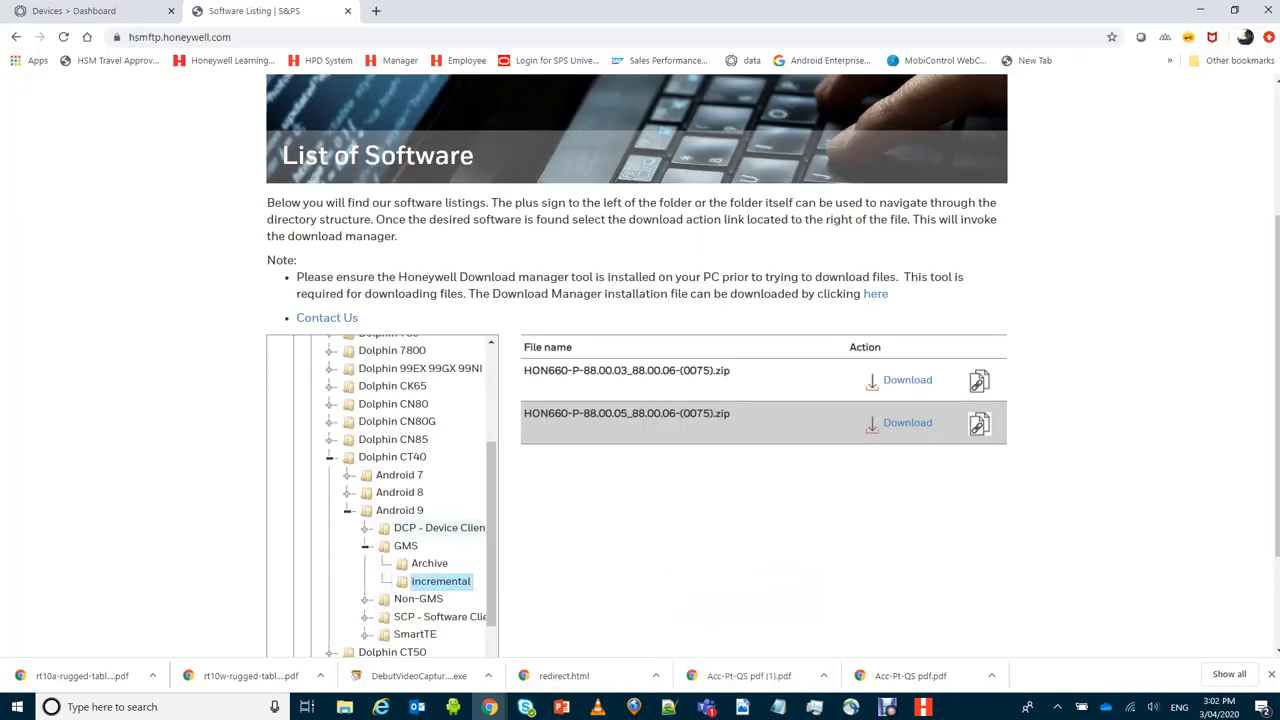
pyautogui.click(329, 457)
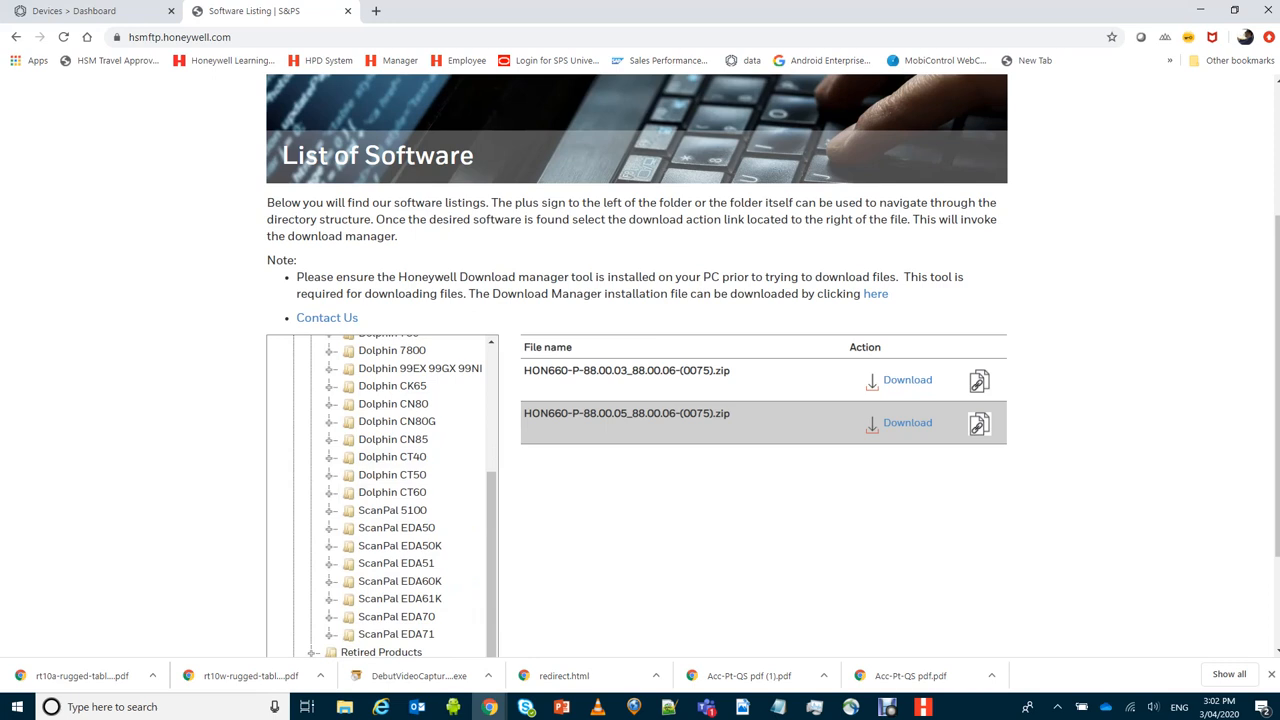
pyautogui.scroll(-1, 392, 489)
pyautogui.scroll(8, 390, 620)
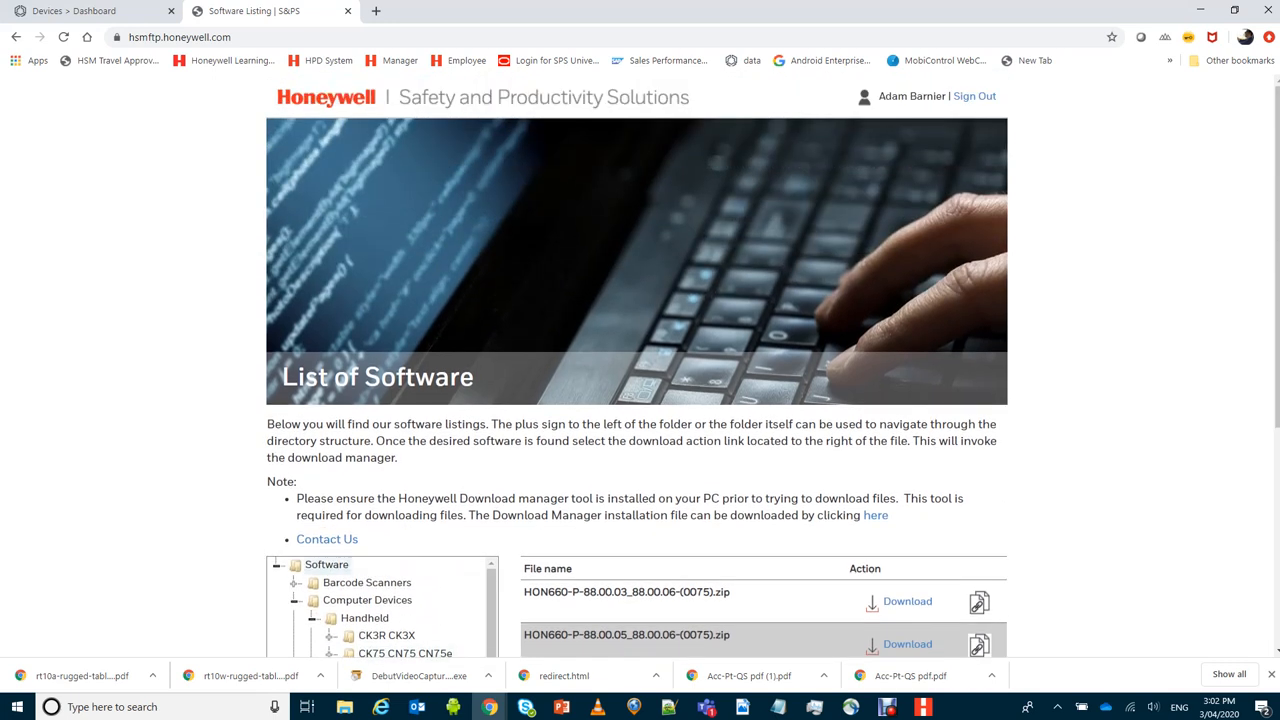
pyautogui.click(294, 601)
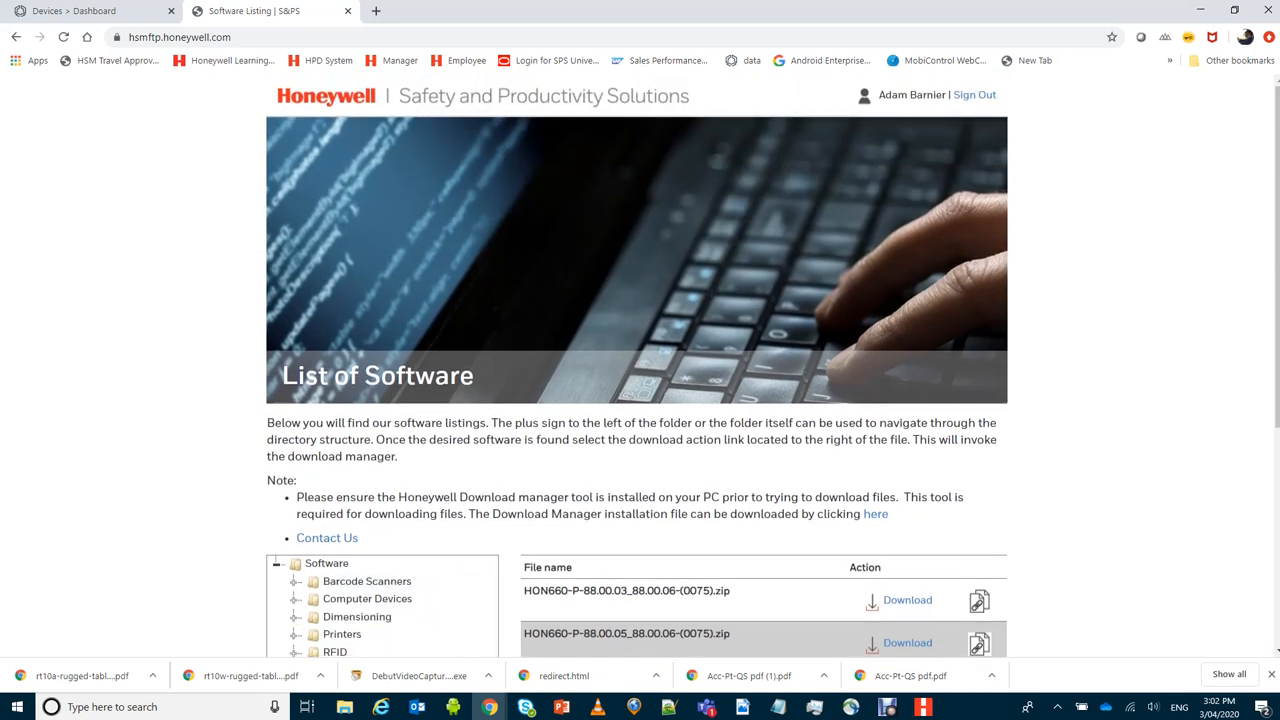
pyautogui.scroll(-3, 330, 602)
pyautogui.click(294, 449)
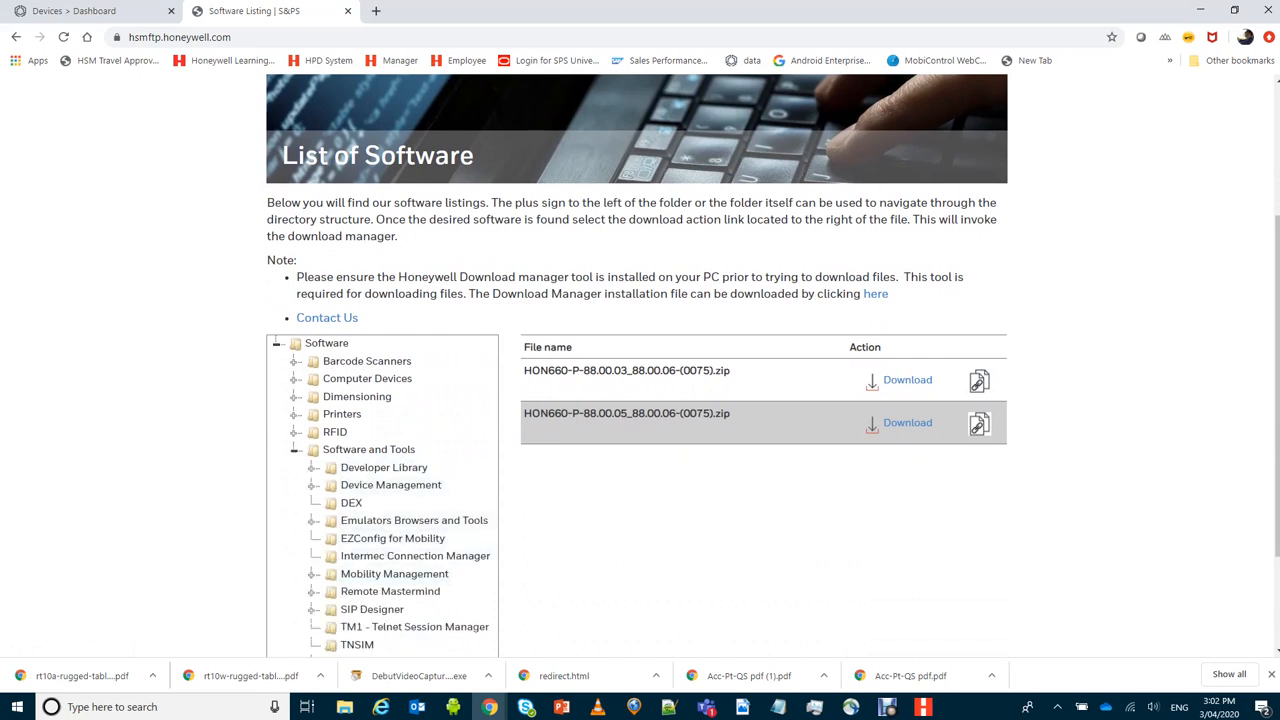
pyautogui.click(312, 485)
pyautogui.click(412, 503)
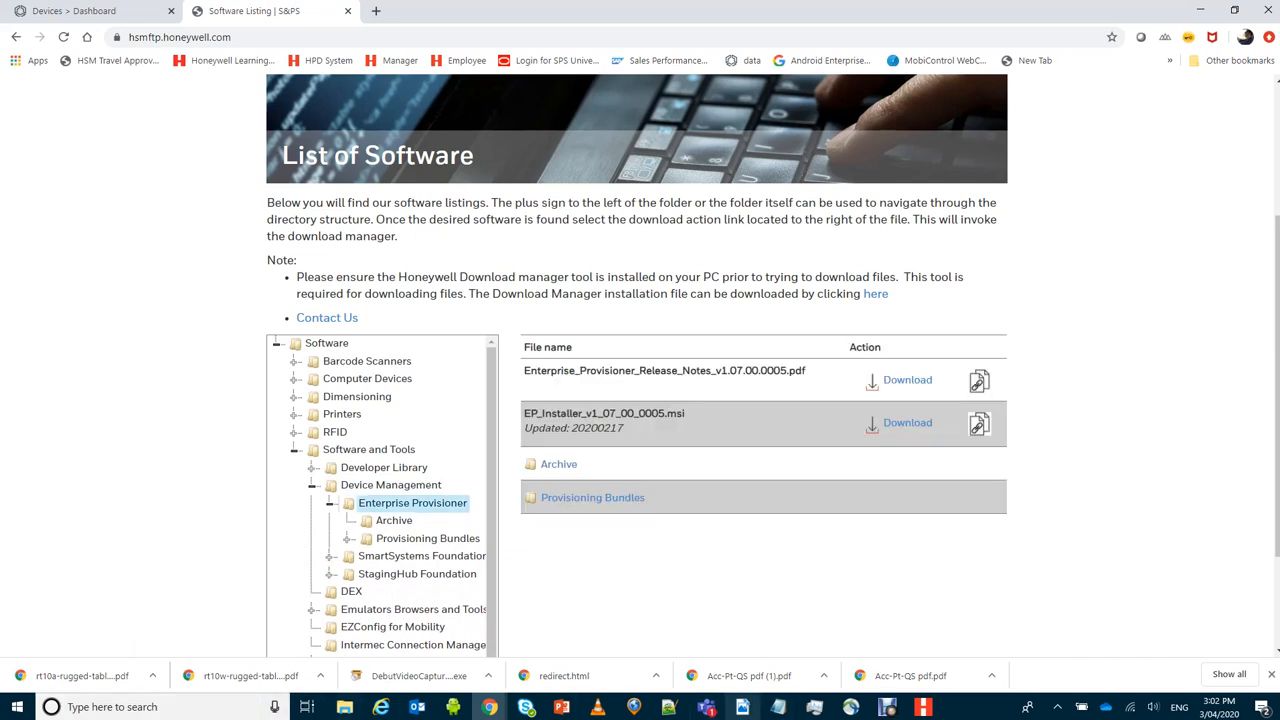
# Switch to Enterprise Provisioner and create a provisioning task of type Software update
pyautogui.click(742, 707)
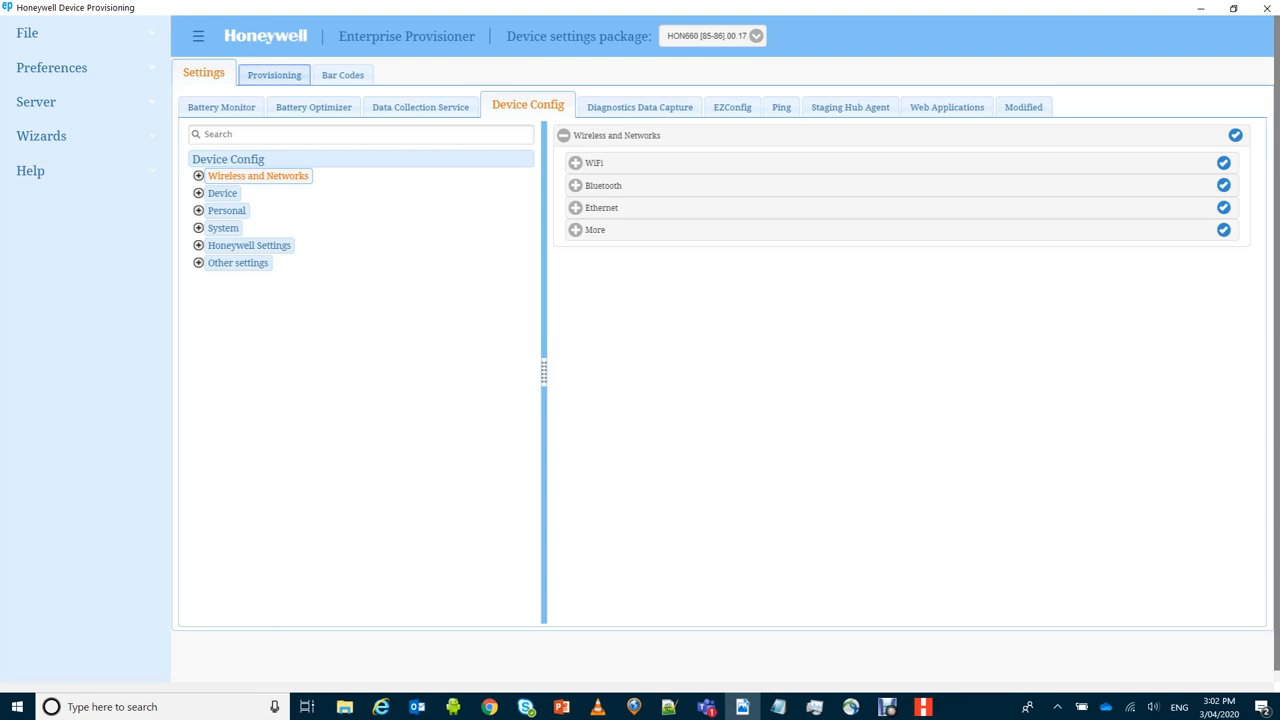
pyautogui.click(274, 75)
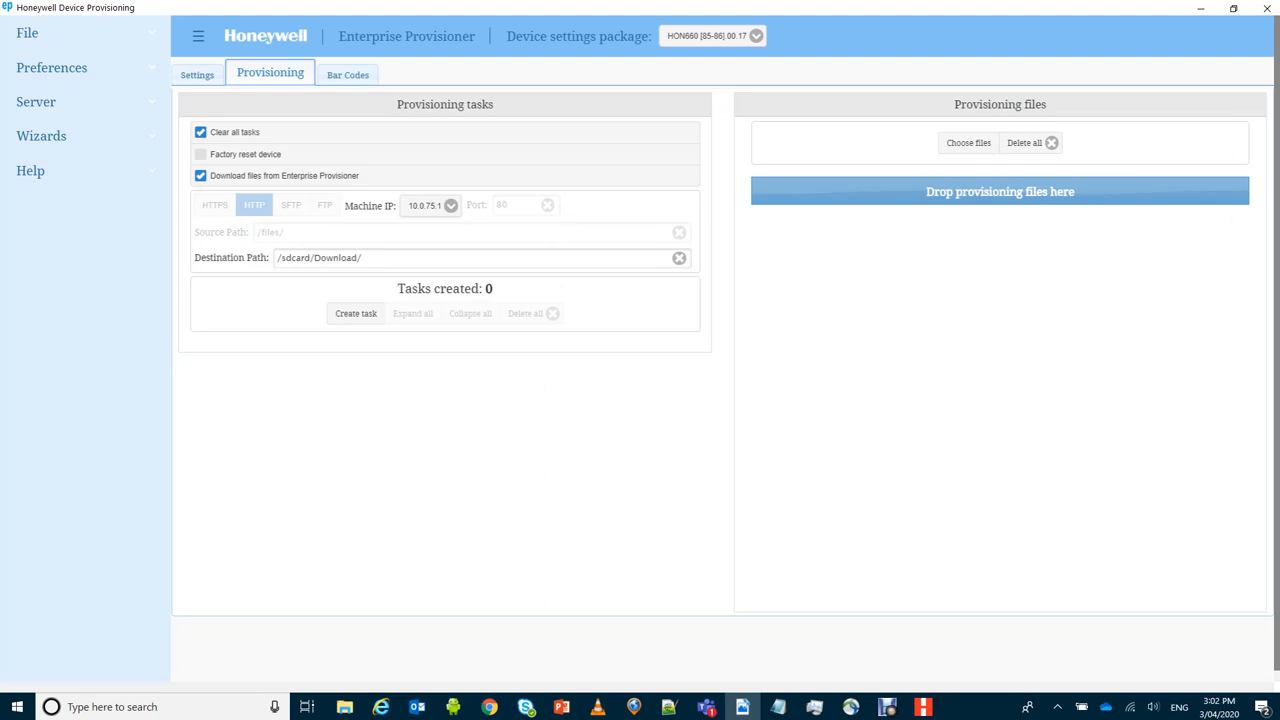
pyautogui.click(356, 313)
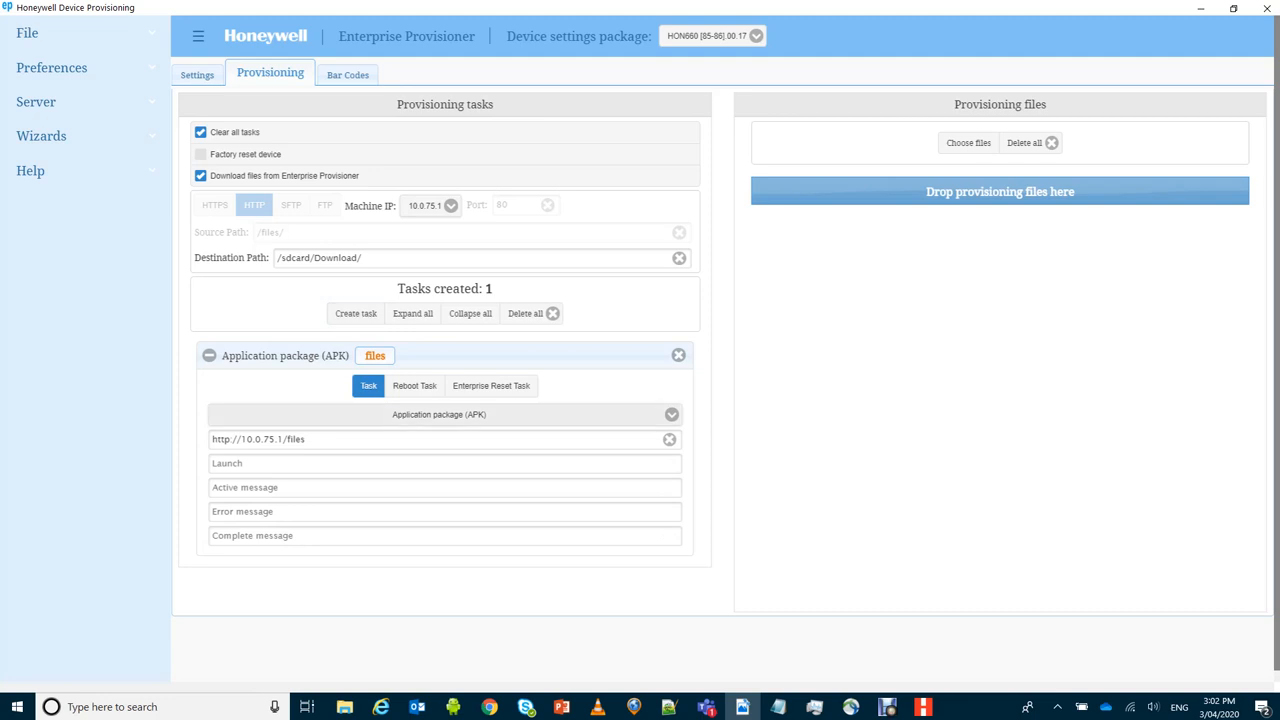
pyautogui.click(445, 415)
pyautogui.scroll(-1, 440, 350)
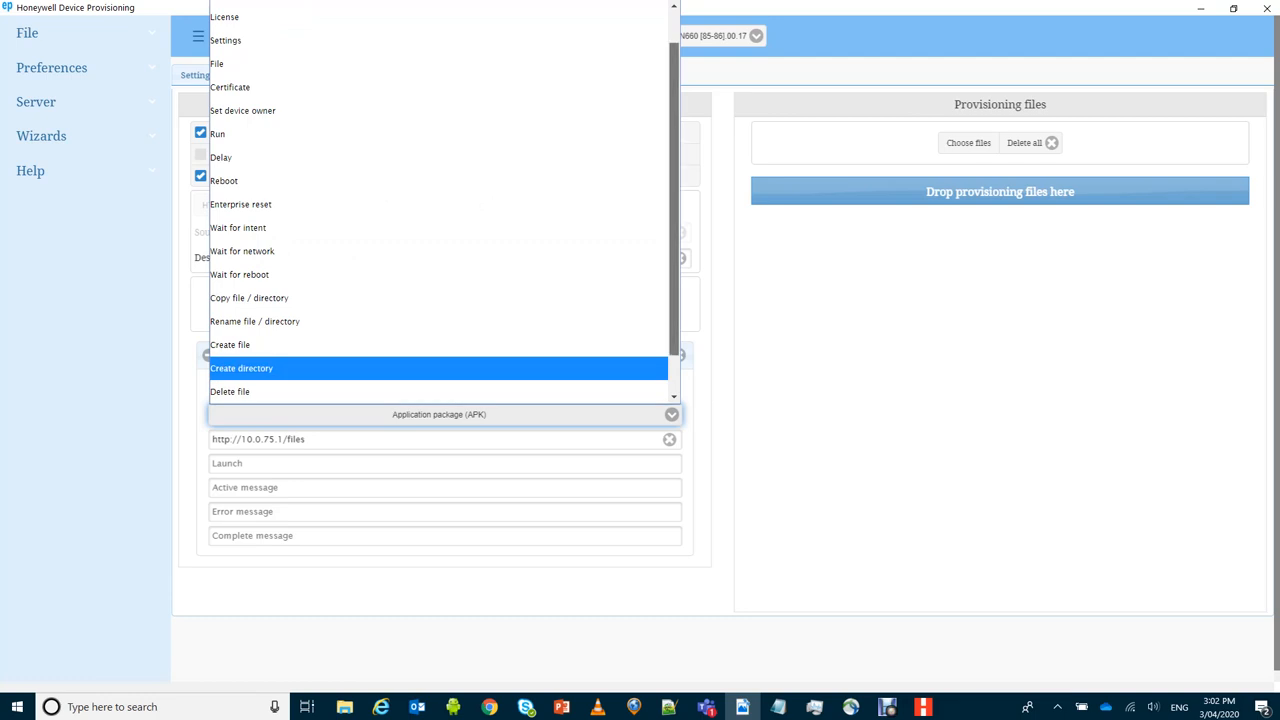
pyautogui.scroll(-1, 440, 350)
pyautogui.scroll(1, 440, 350)
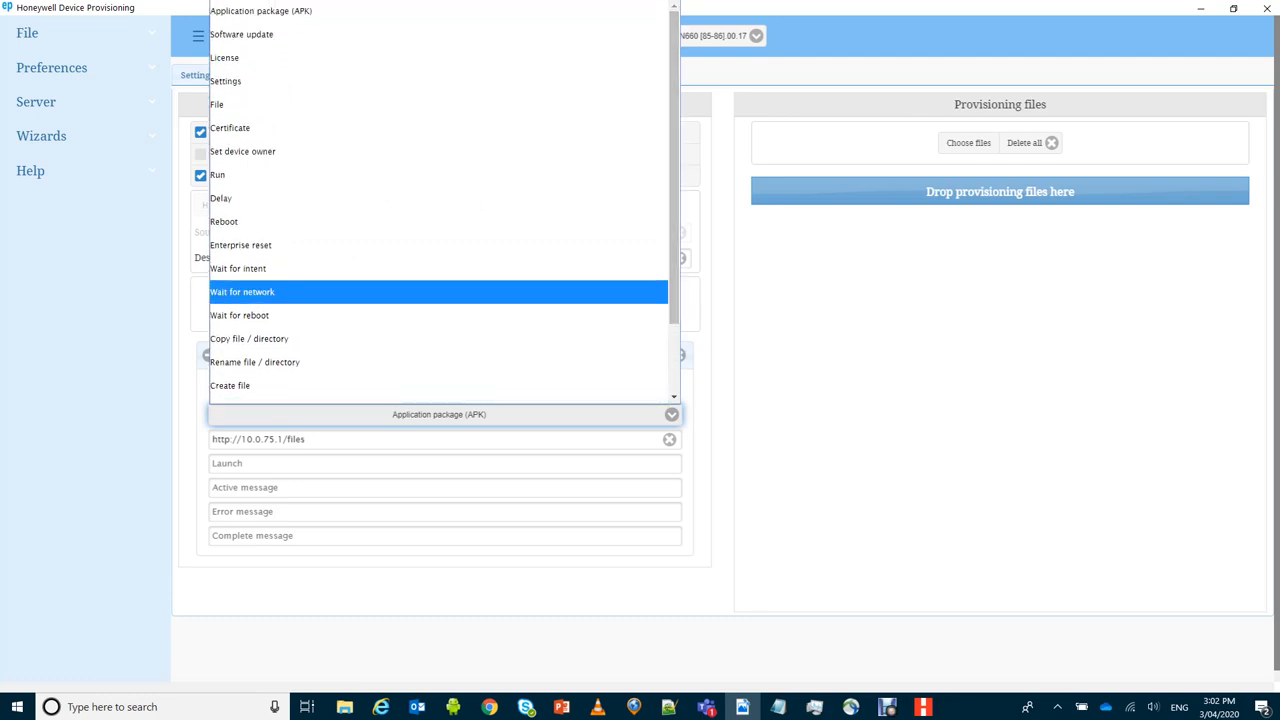
pyautogui.click(242, 35)
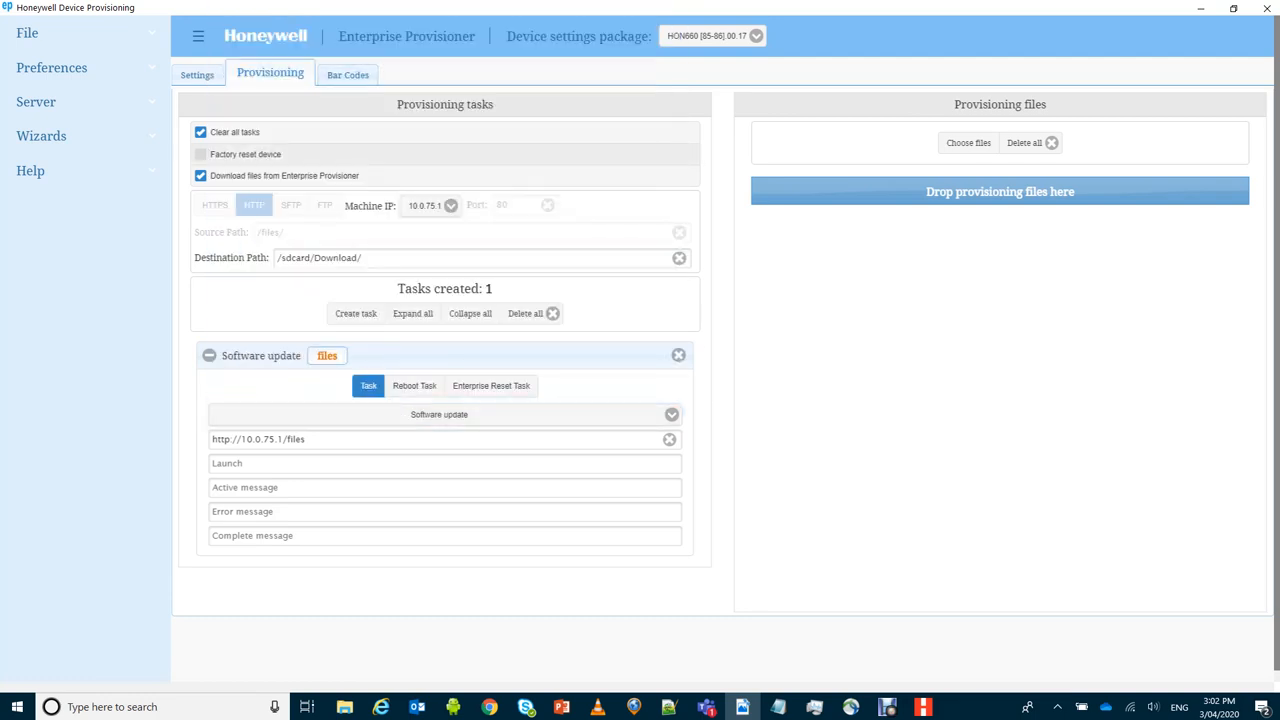
# Replace the host address in the software update task's URL with wwww.mywehhosting.com
pyautogui.click(320, 439)
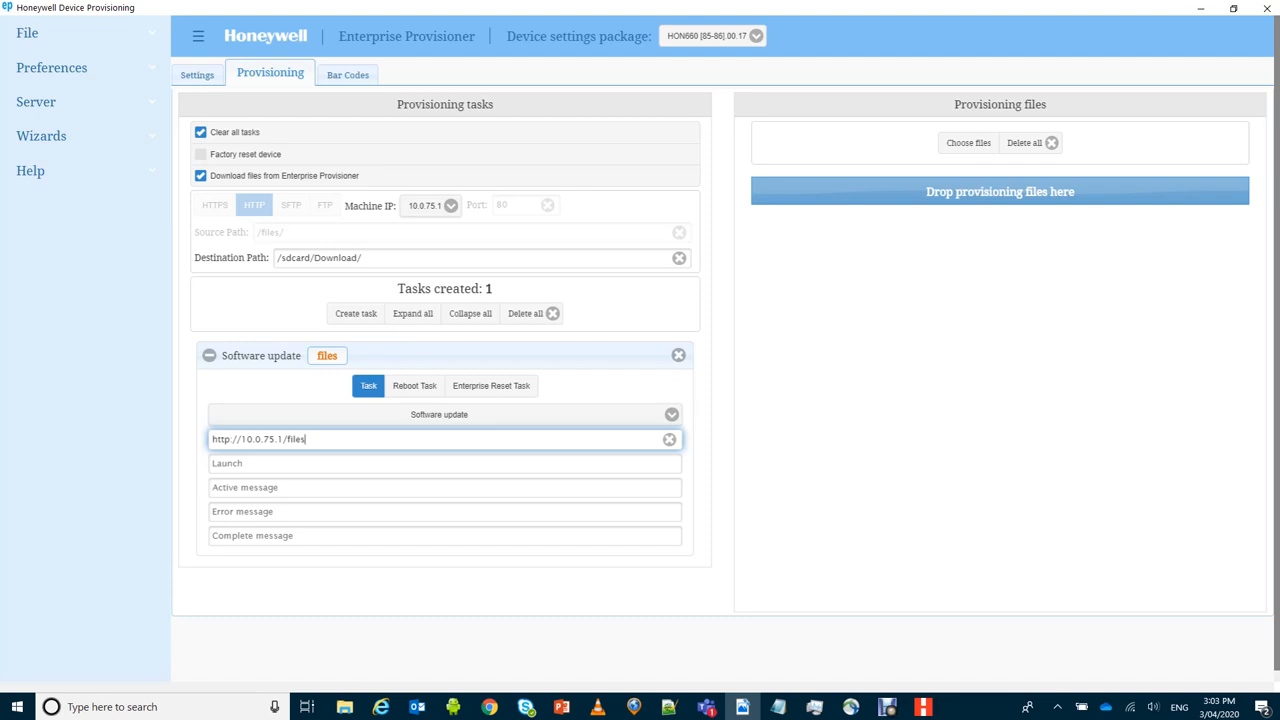
pyautogui.press('Left')
pyautogui.press('Left')
pyautogui.press('Left')
pyautogui.press('Left')
pyautogui.press('Left')
pyautogui.press('Left')
pyautogui.hotkey('shift', 'Left')
pyautogui.hotkey('shift', 'Left')
pyautogui.hotkey('shift', 'Left')
pyautogui.hotkey('shift', 'Left')
pyautogui.hotkey('shift', 'Left')
pyautogui.hotkey('shift', 'Left')
pyautogui.hotkey('shift', 'Left')
pyautogui.hotkey('shift', 'Left')
pyautogui.hotkey('shift', 'Left')
pyautogui.write('wwww.mywehhosting.com')
# Switch to the Software Listing page in Chrome and copy the file name HON660-P-88.00.03_88.00.06-(0075).zip from Dolphin CT40, Android 9, GMS, incremental
pyautogui.click(489, 707)
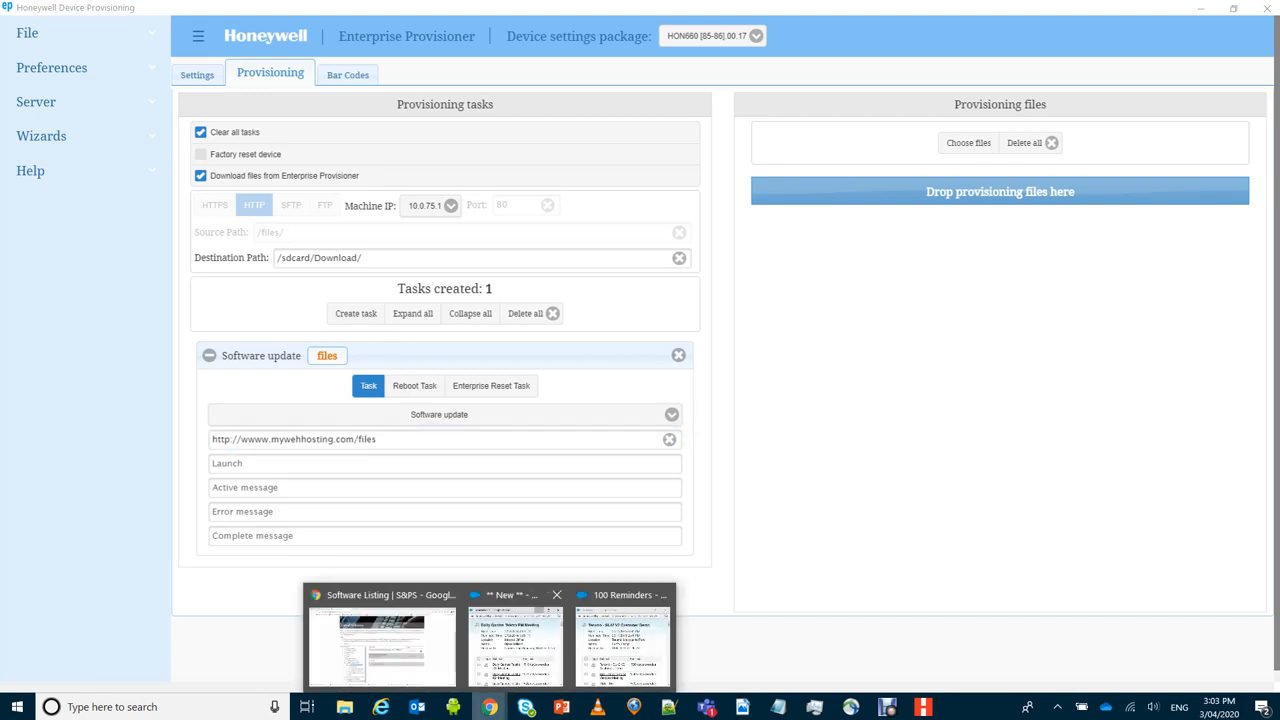
pyautogui.click(386, 645)
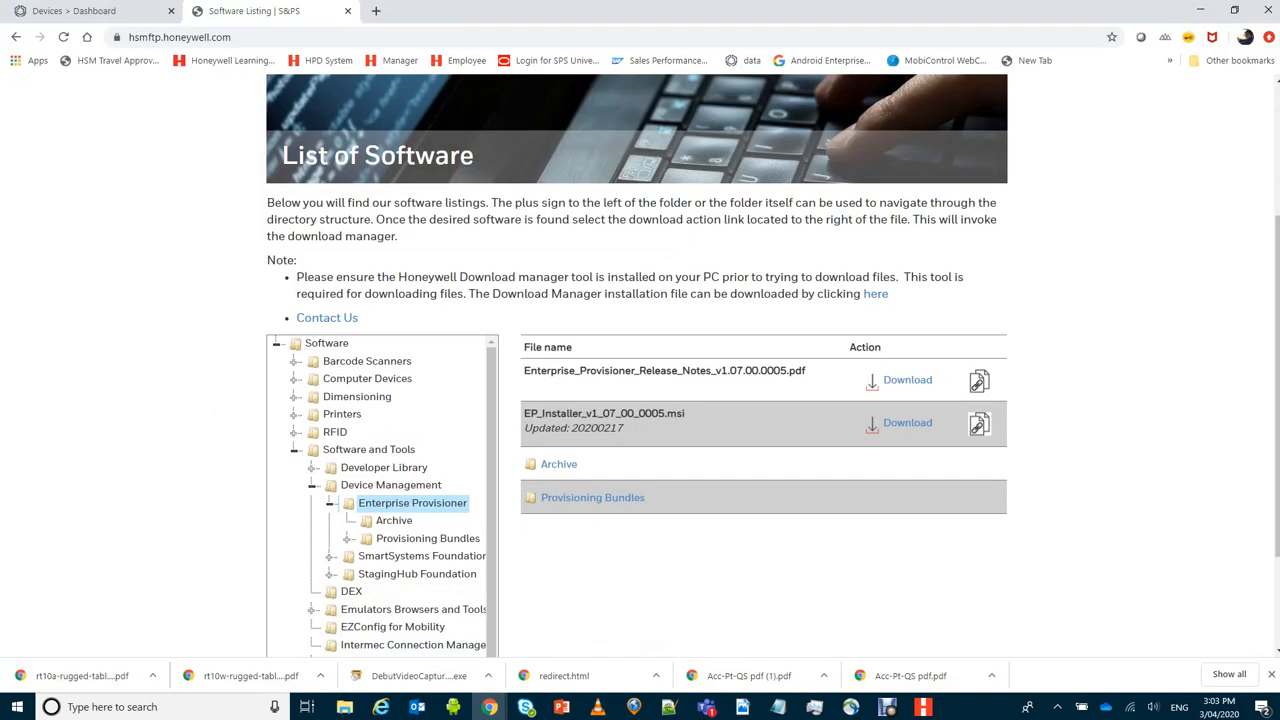
pyautogui.click(294, 379)
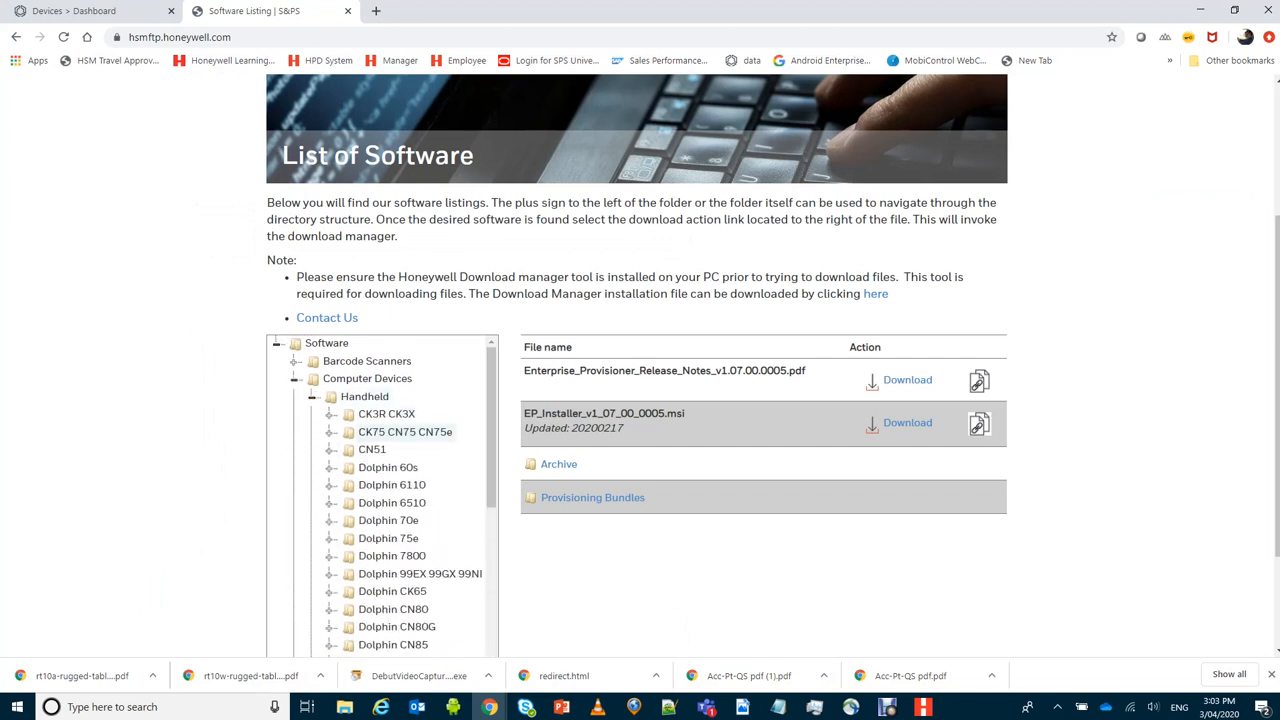
pyautogui.scroll(-3, 390, 420)
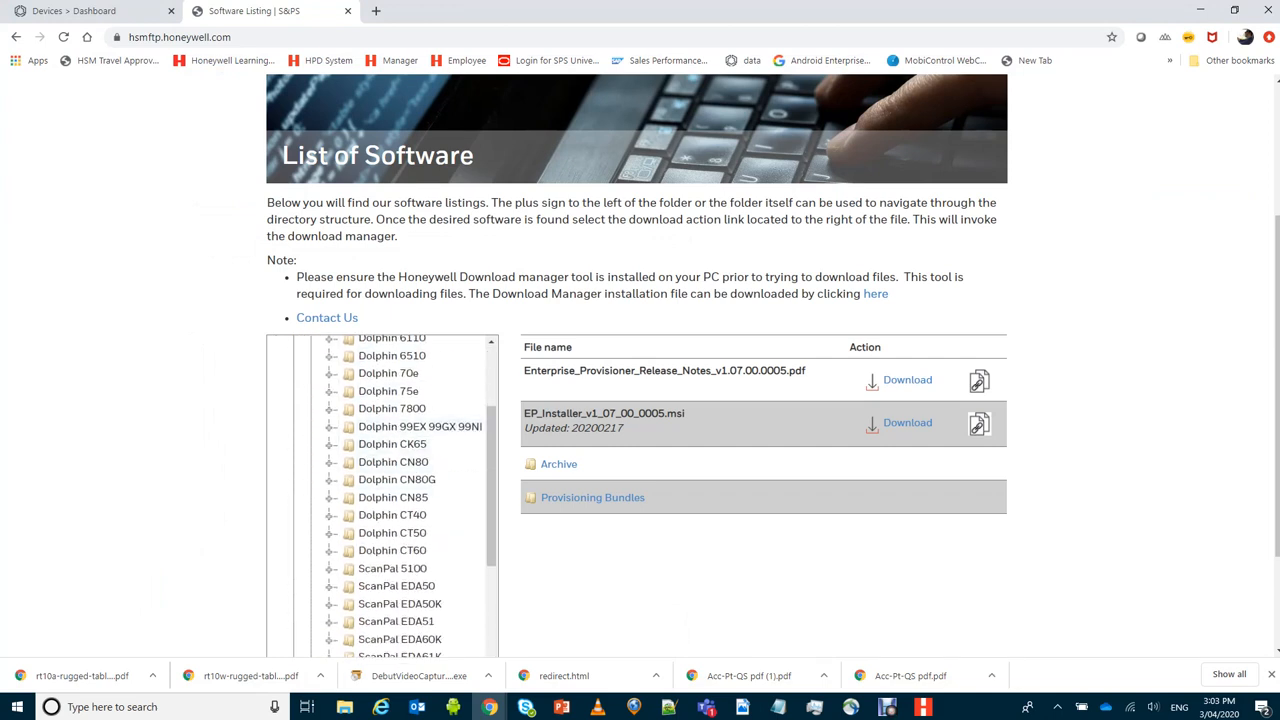
pyautogui.click(392, 515)
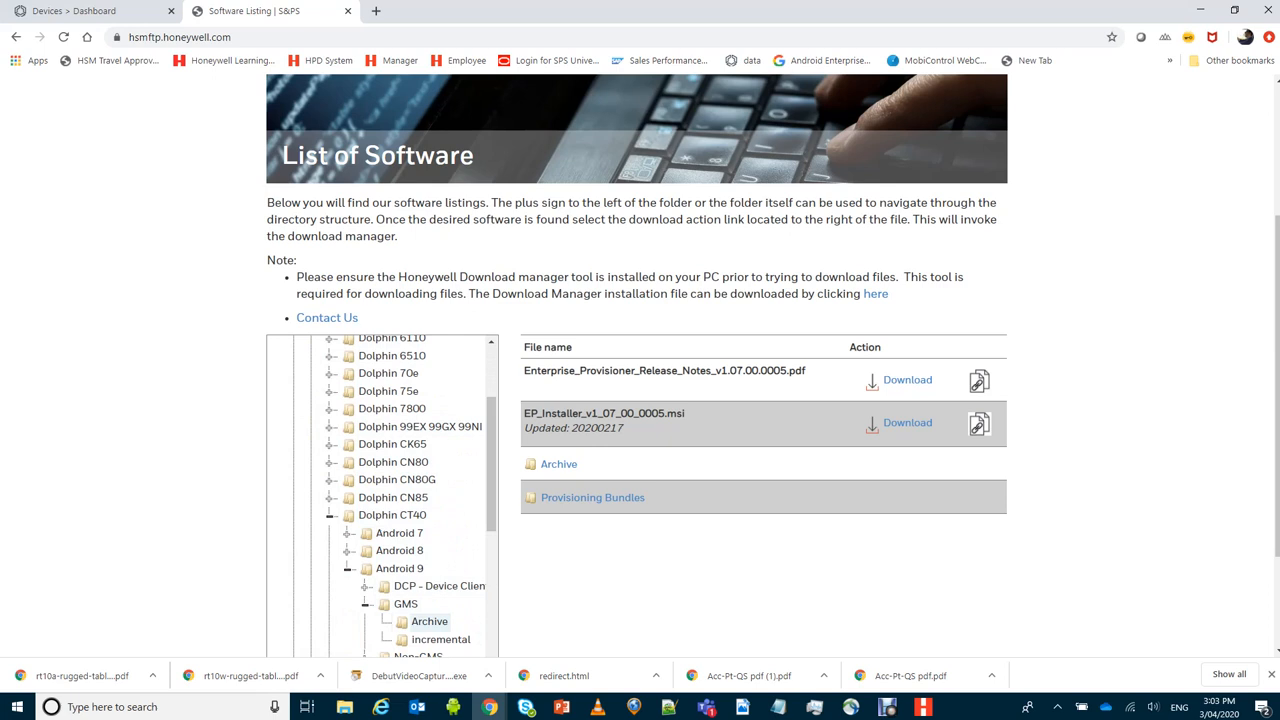
pyautogui.click(405, 604)
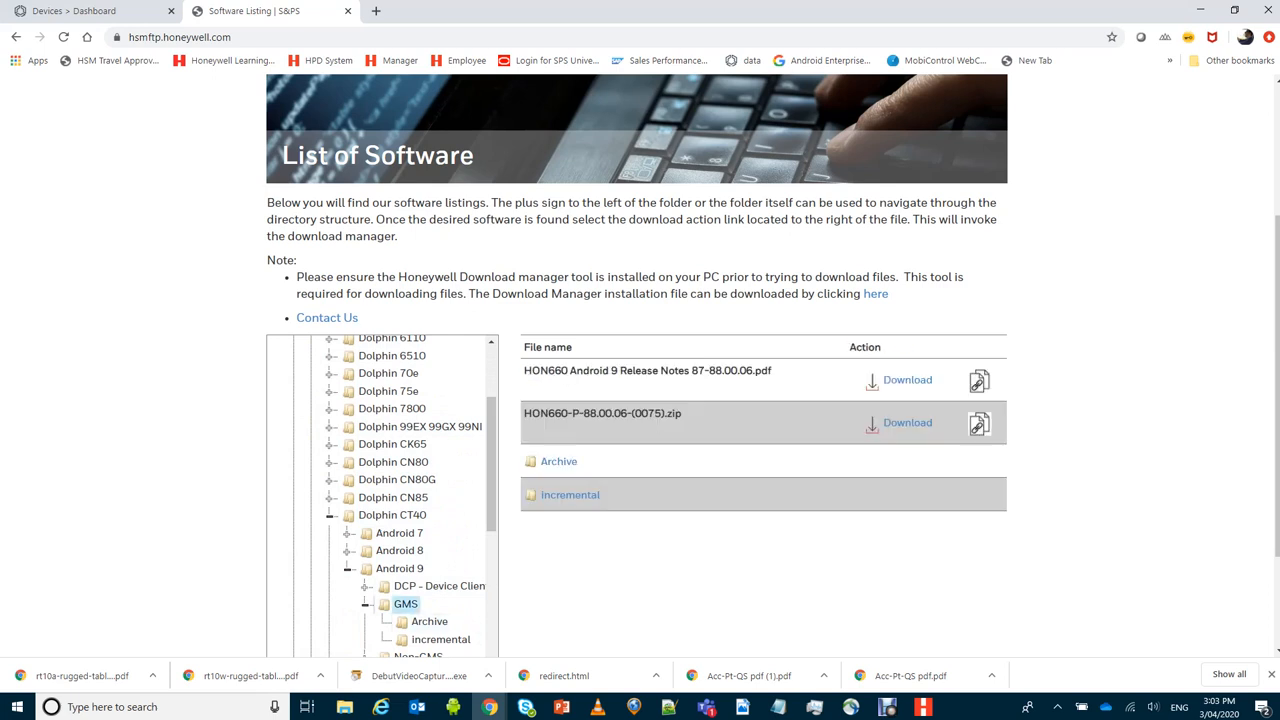
pyautogui.click(441, 639)
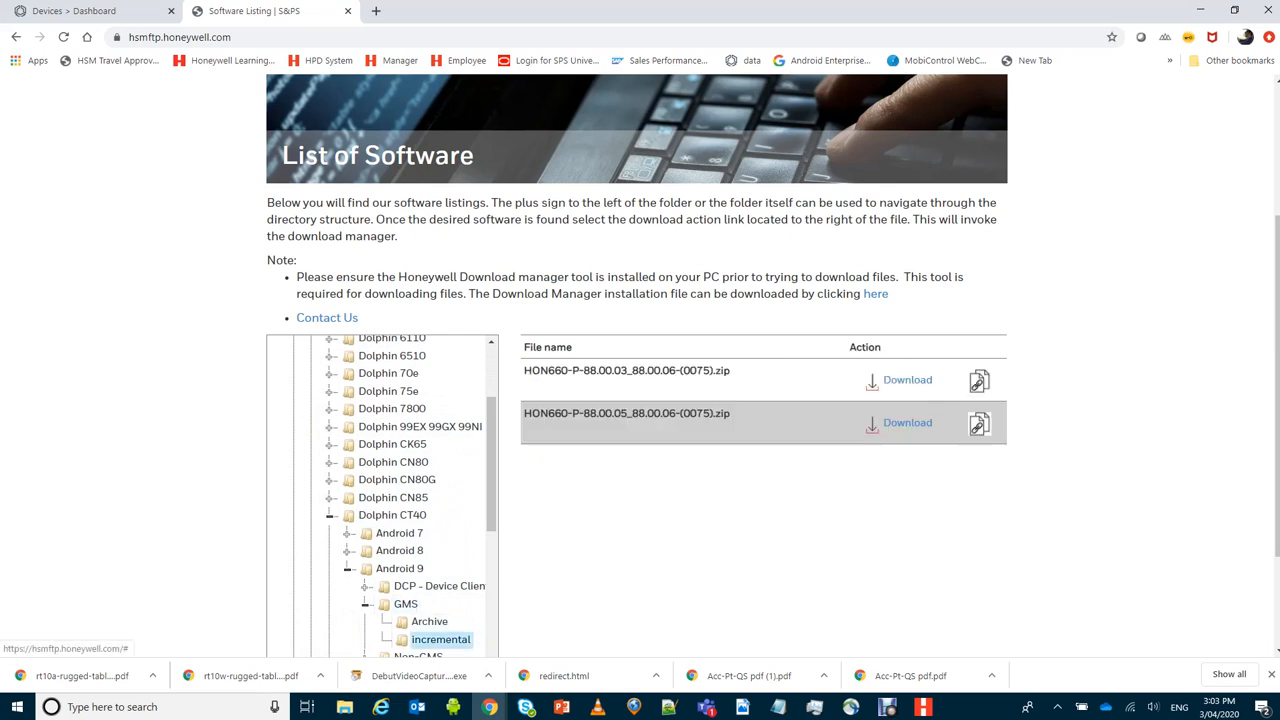
pyautogui.moveTo(730, 371); pyautogui.dragTo(523, 371)
pyautogui.hotkey('ctrl', 'c')
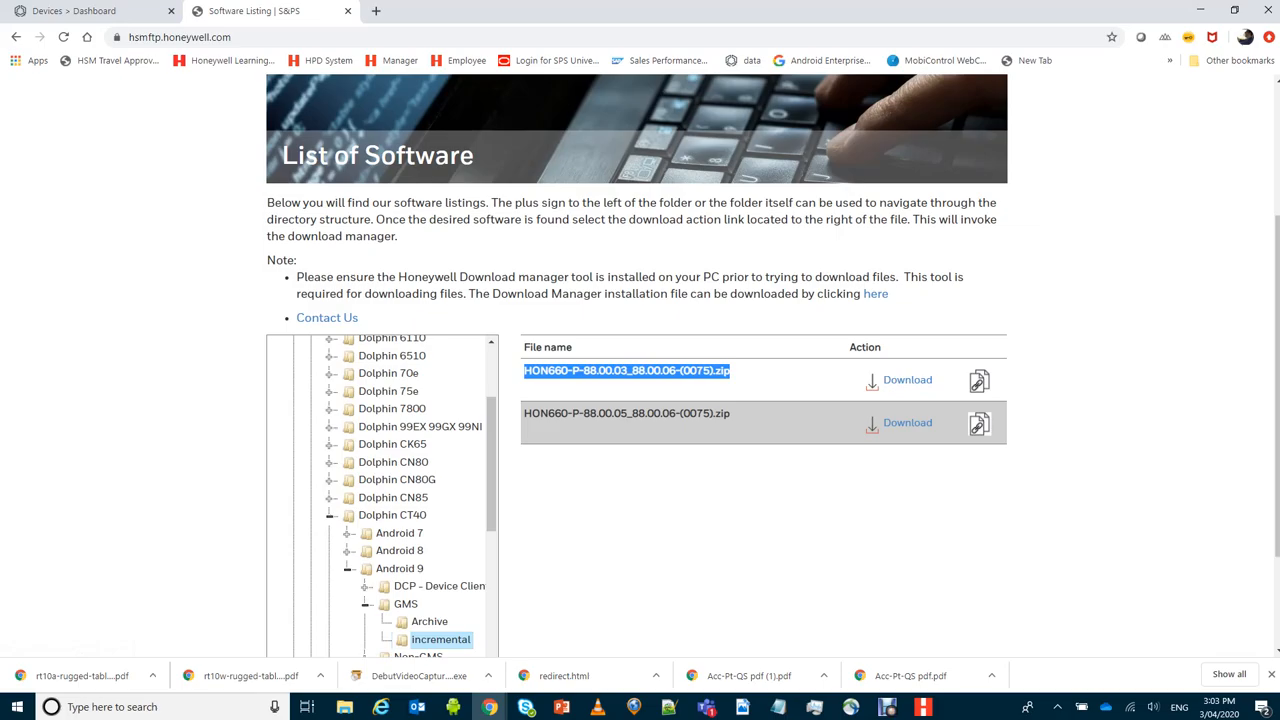
# Switch back to Enterprise Provisioner and replace "files" in the software update URL with the copied zip file name
pyautogui.hotkey('alt', 'Tab')
pyautogui.moveTo(377, 439); pyautogui.dragTo(359, 440)
pyautogui.press('BackSpace')
pyautogui.hotkey('ctrl', 'v')
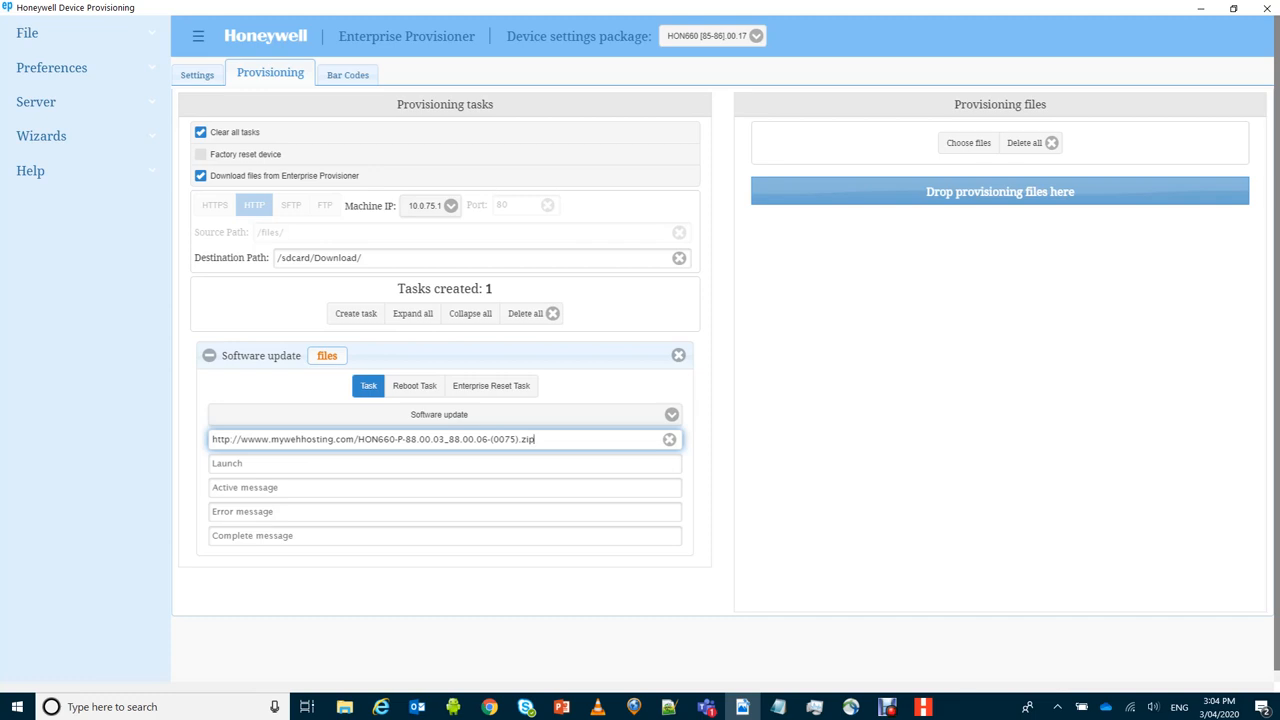
# Replace the web address before the zip file name in the software update task with the local path /sdcard/Downloads
pyautogui.moveTo(358, 439); pyautogui.dragTo(212, 439)
pyautogui.click(336, 439)
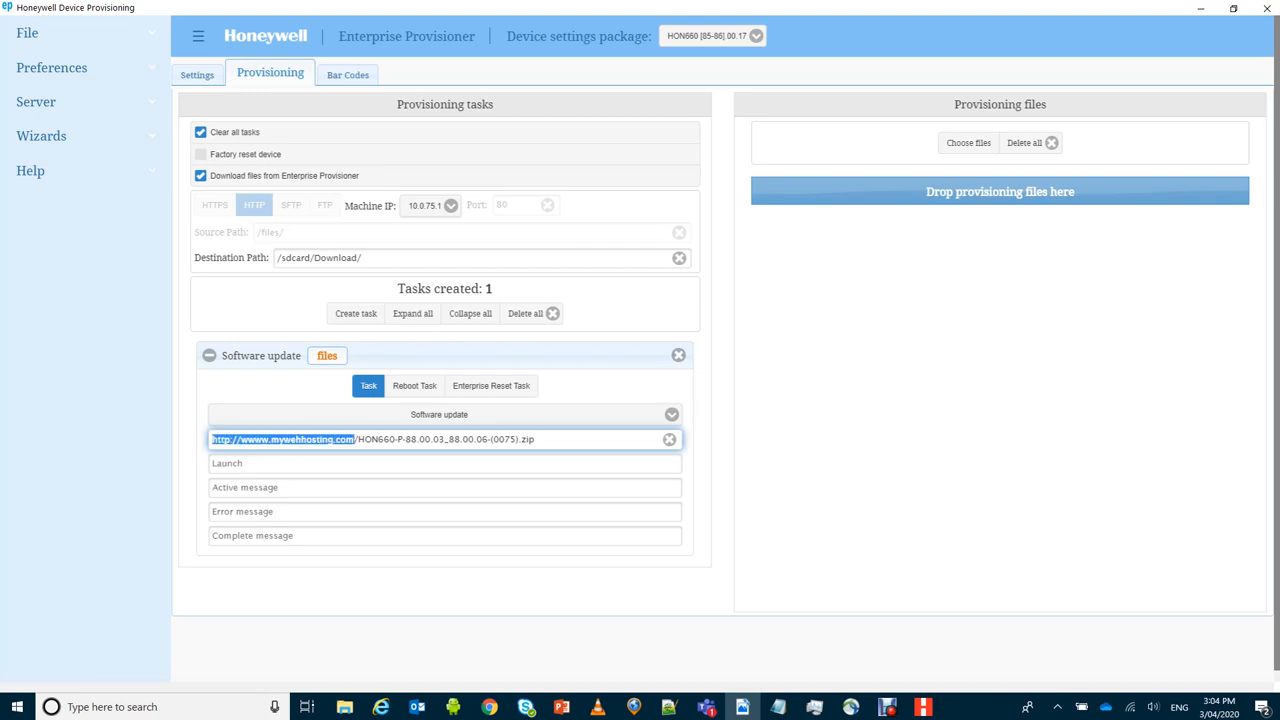
pyautogui.press('BackSpace')
pyautogui.write('/sdcard')
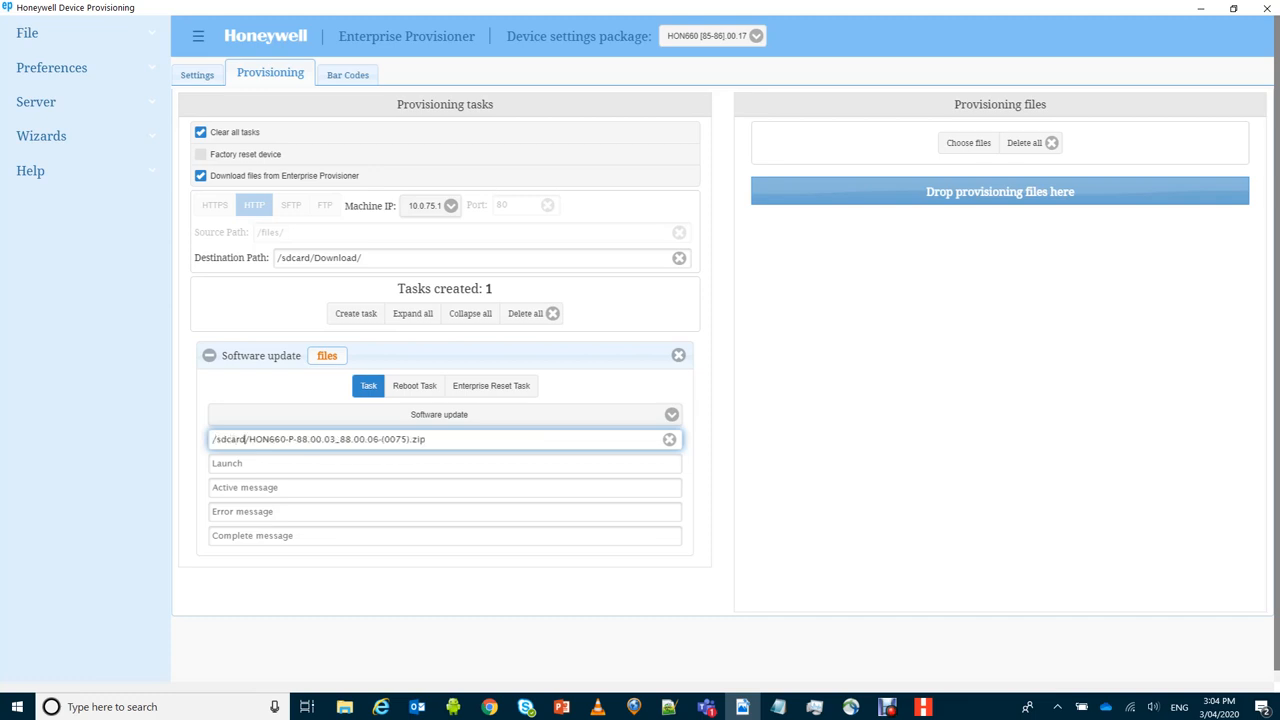
pyautogui.write('/')
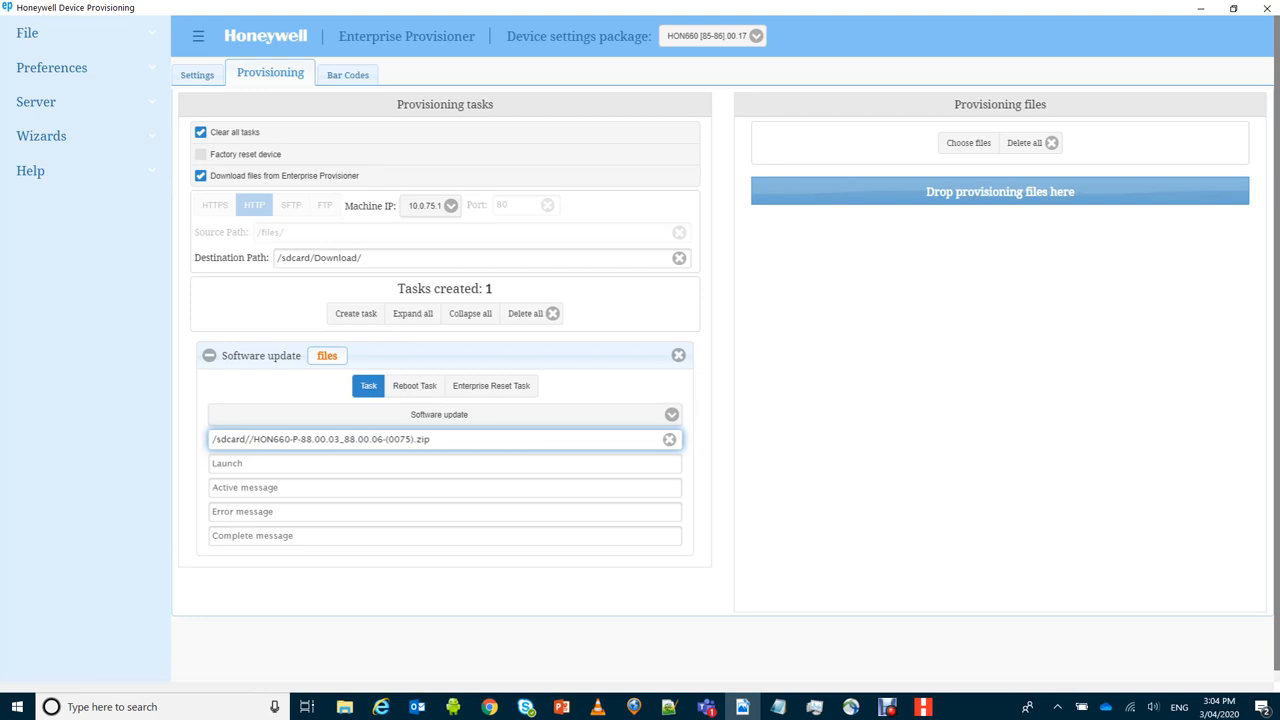
pyautogui.write('Downl')
pyautogui.press('BackSpace')
pyautogui.press('BackSpace')
pyautogui.press('BackSpace')
pyautogui.write('nloads')
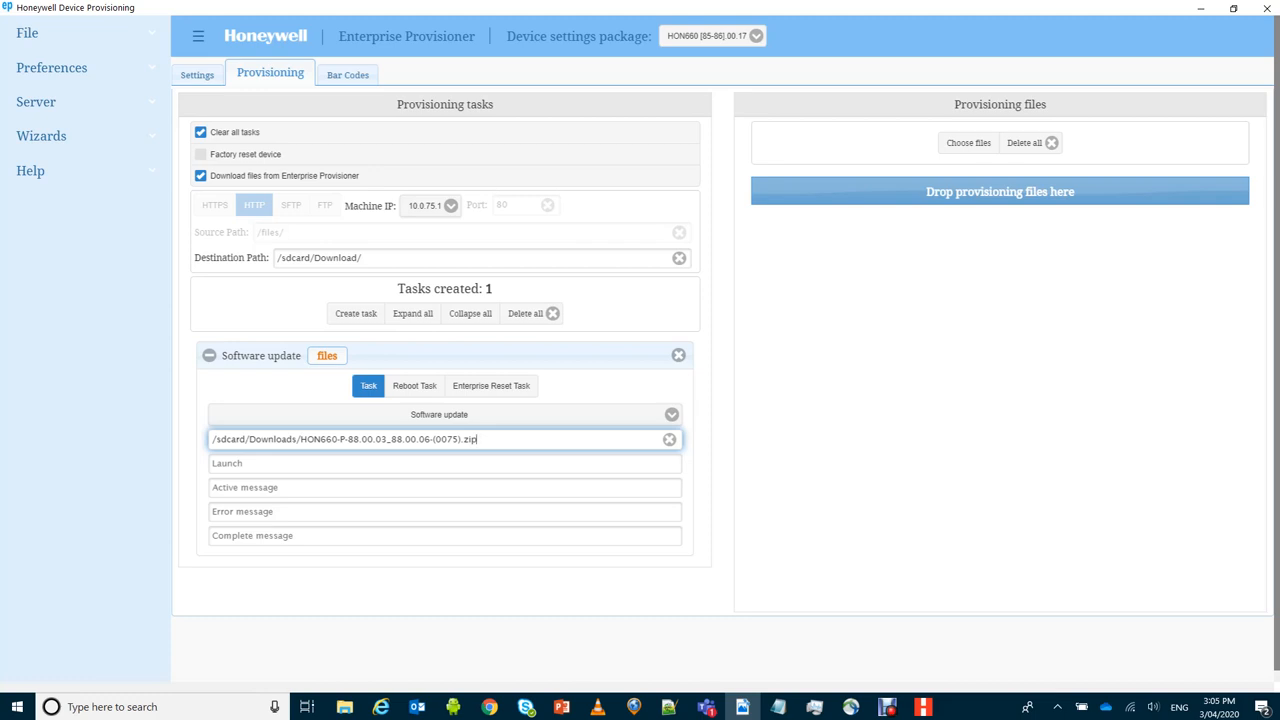
pyautogui.moveTo(249, 440); pyautogui.dragTo(297, 440)
pyautogui.moveTo(478, 440); pyautogui.dragTo(211, 440)
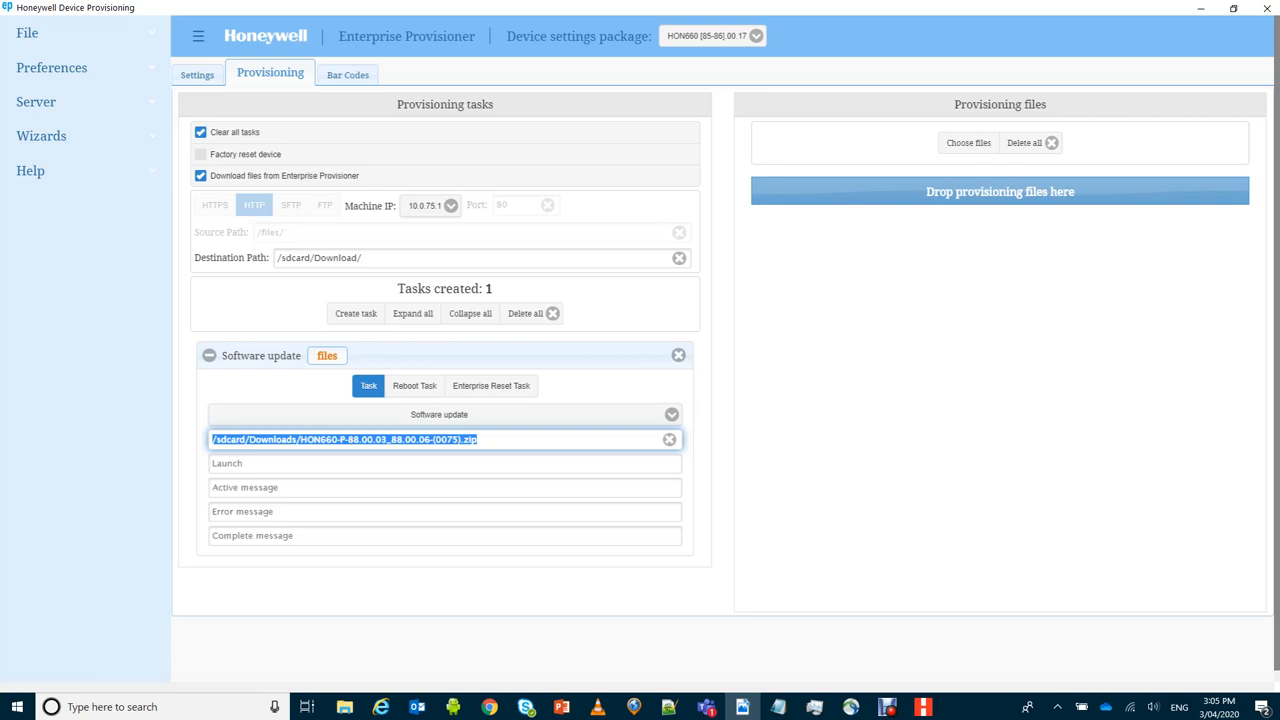
pyautogui.click(479, 440)
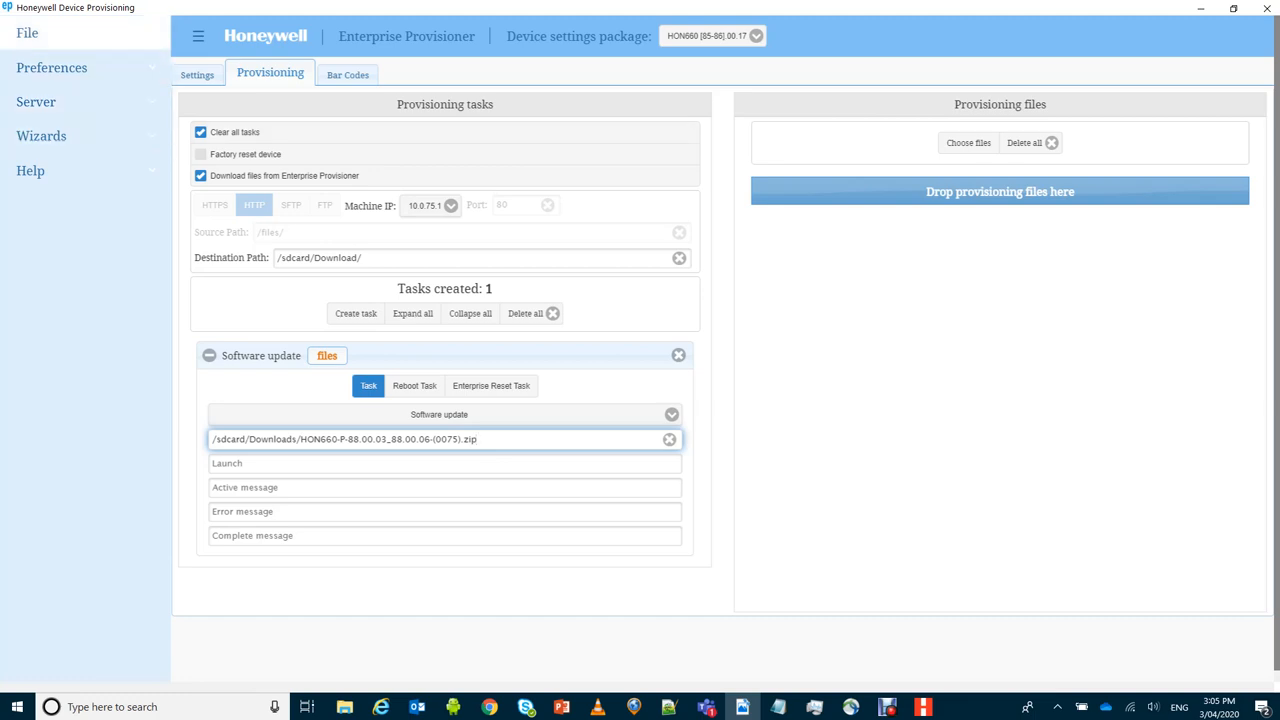
# Export the provisioning tasks as Provisioner.xml to the folder C:\TEMP\EPDemo
pyautogui.click(30, 33)
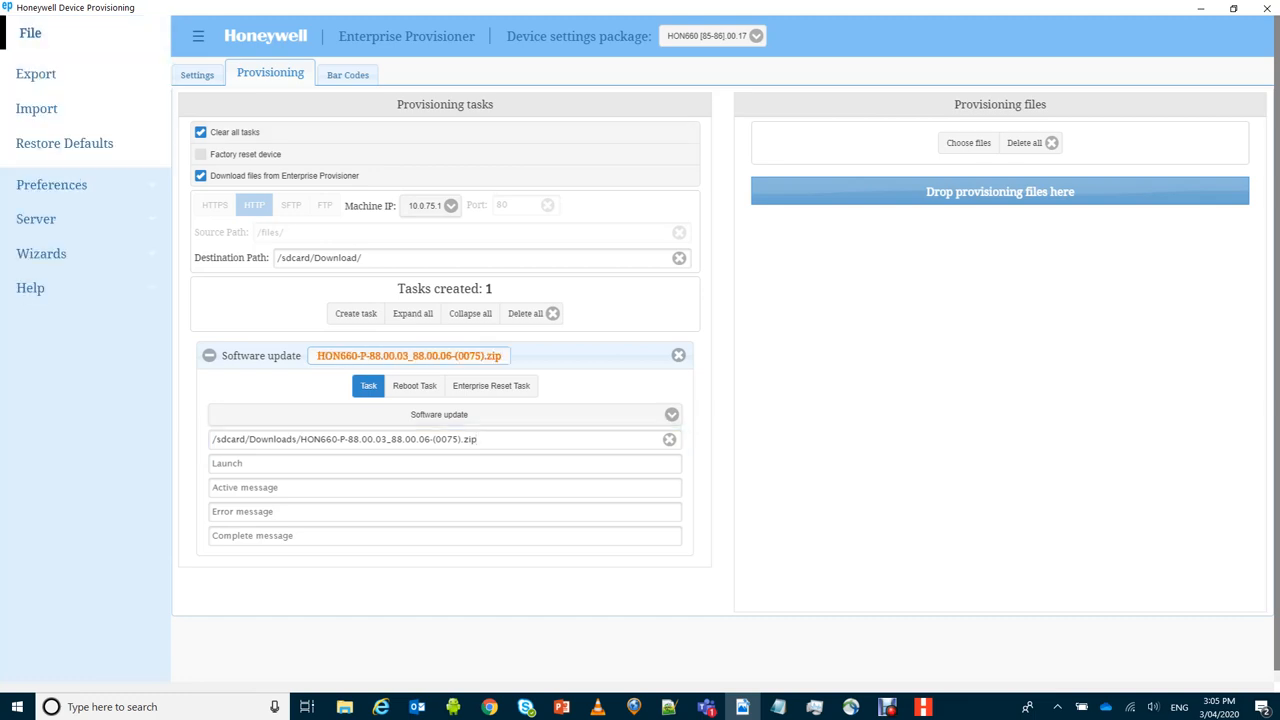
pyautogui.click(37, 74)
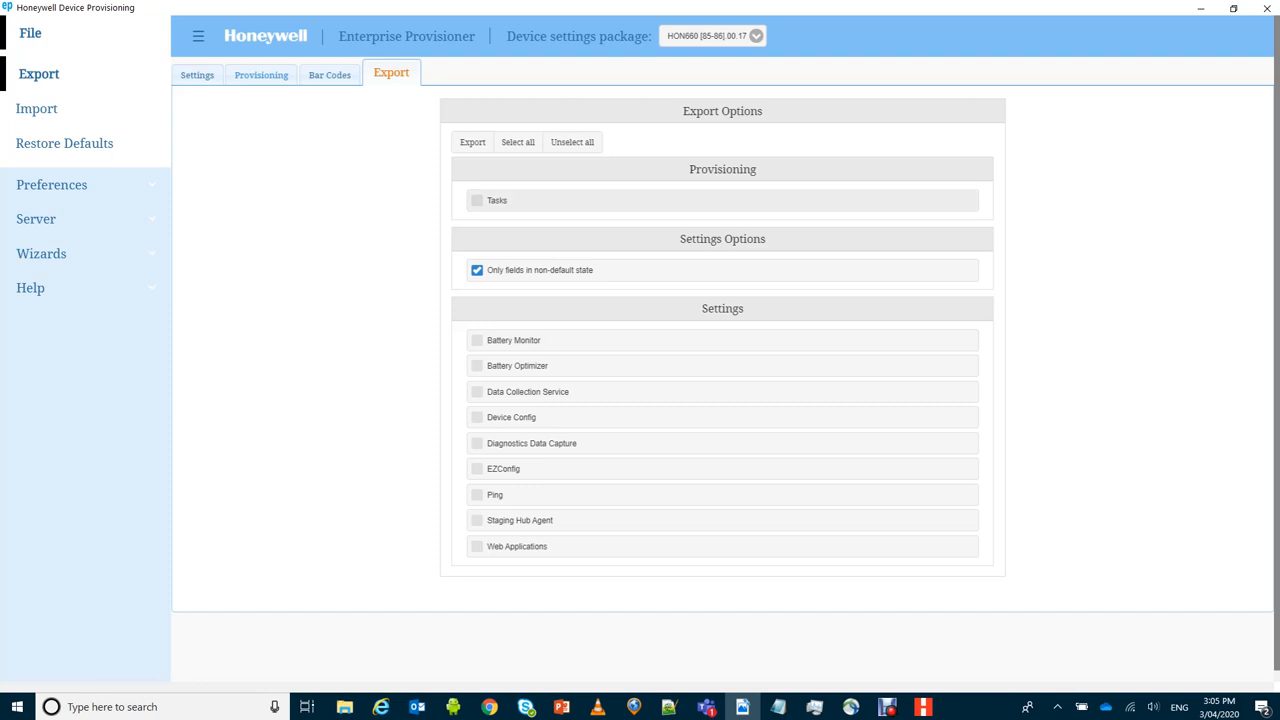
pyautogui.click(477, 201)
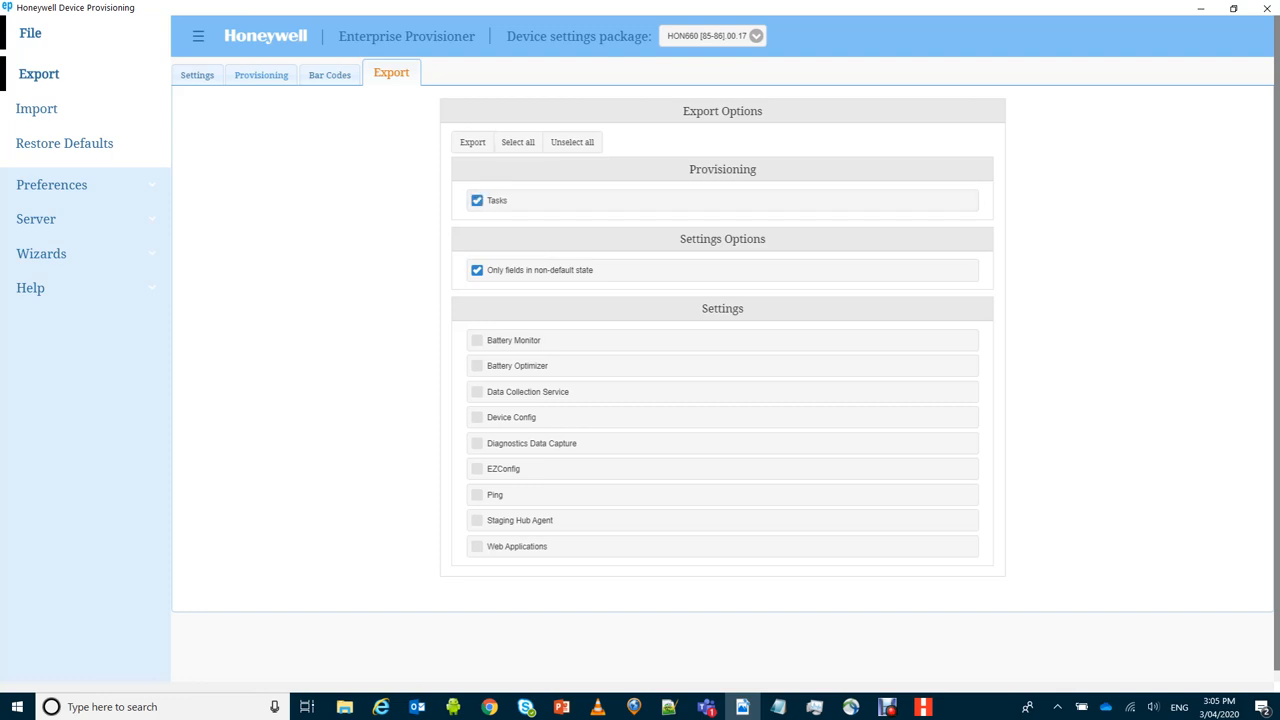
pyautogui.click(472, 142)
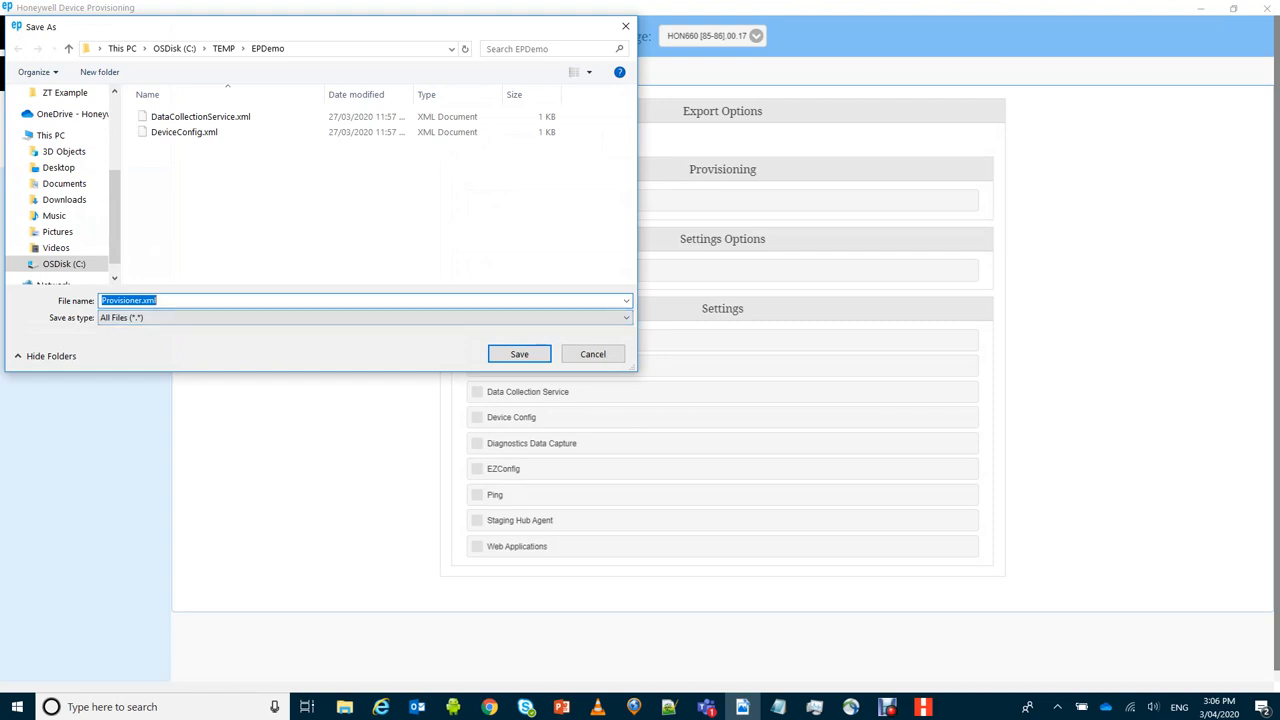
pyautogui.click(143, 300)
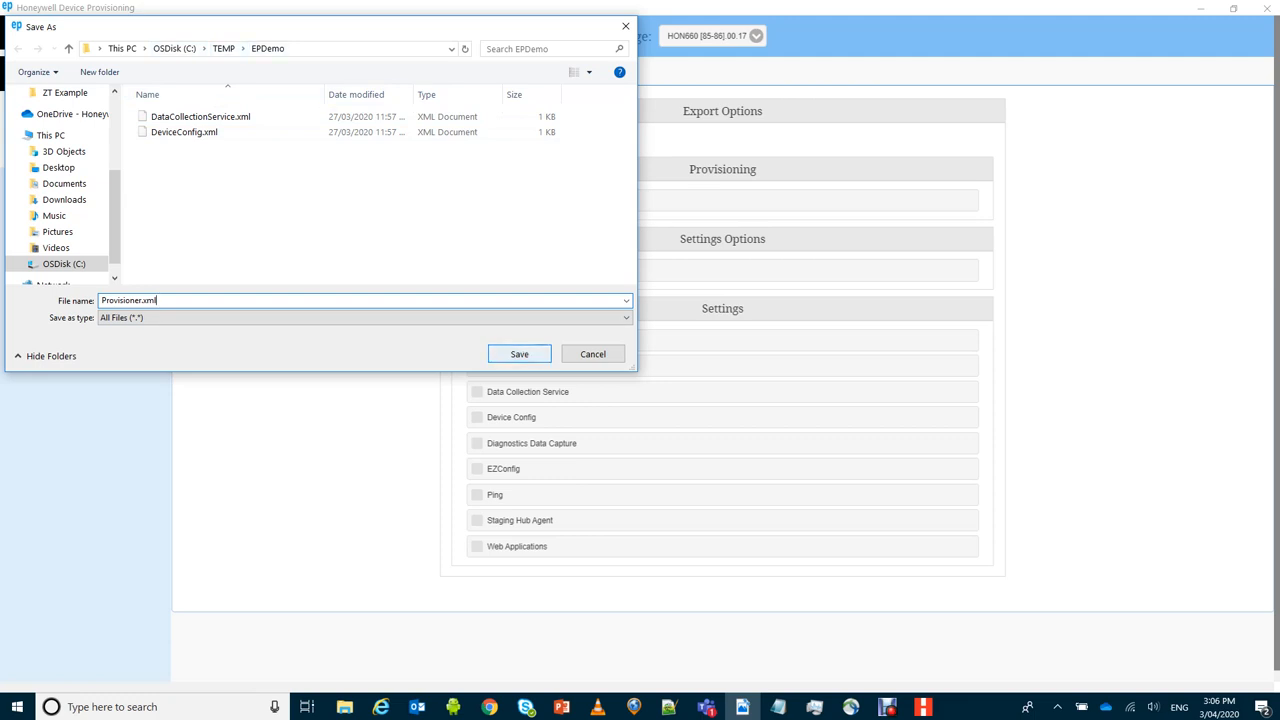
pyautogui.press('Return')
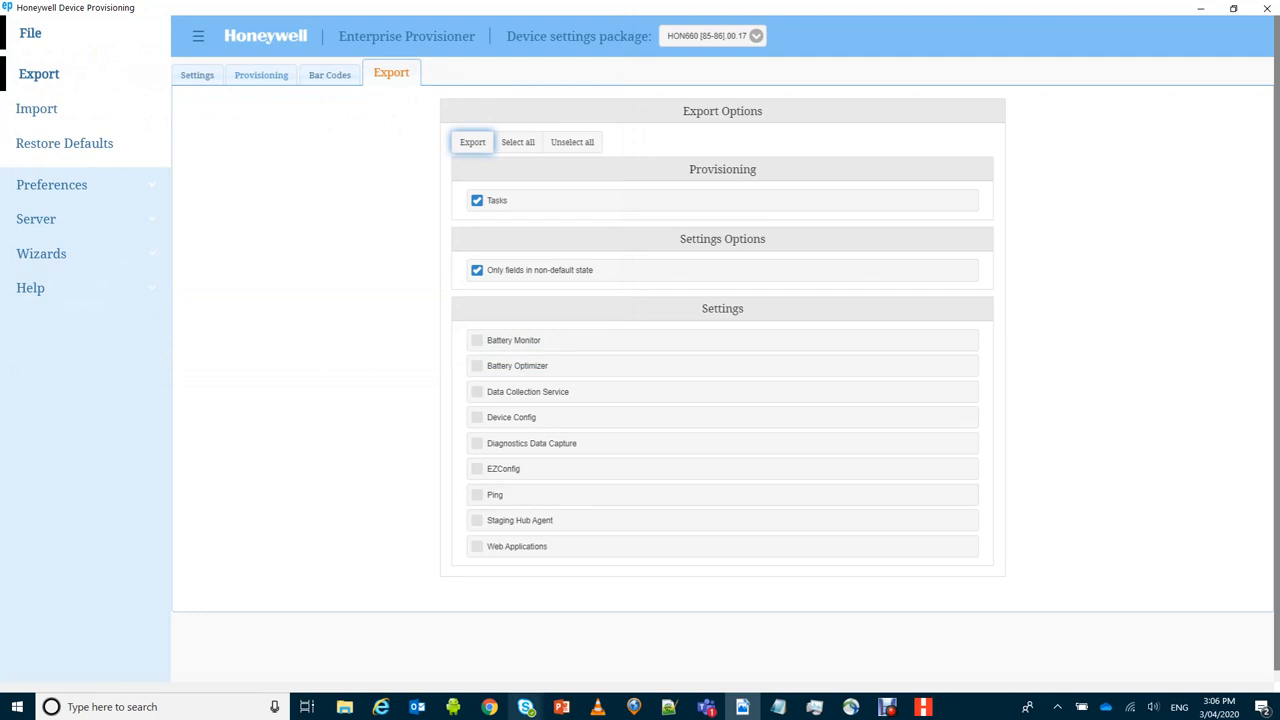
# Switch to the Workspace ONE UEM console in Chrome and open Files/Actions under Provisioning, Components
pyautogui.click(886, 707)
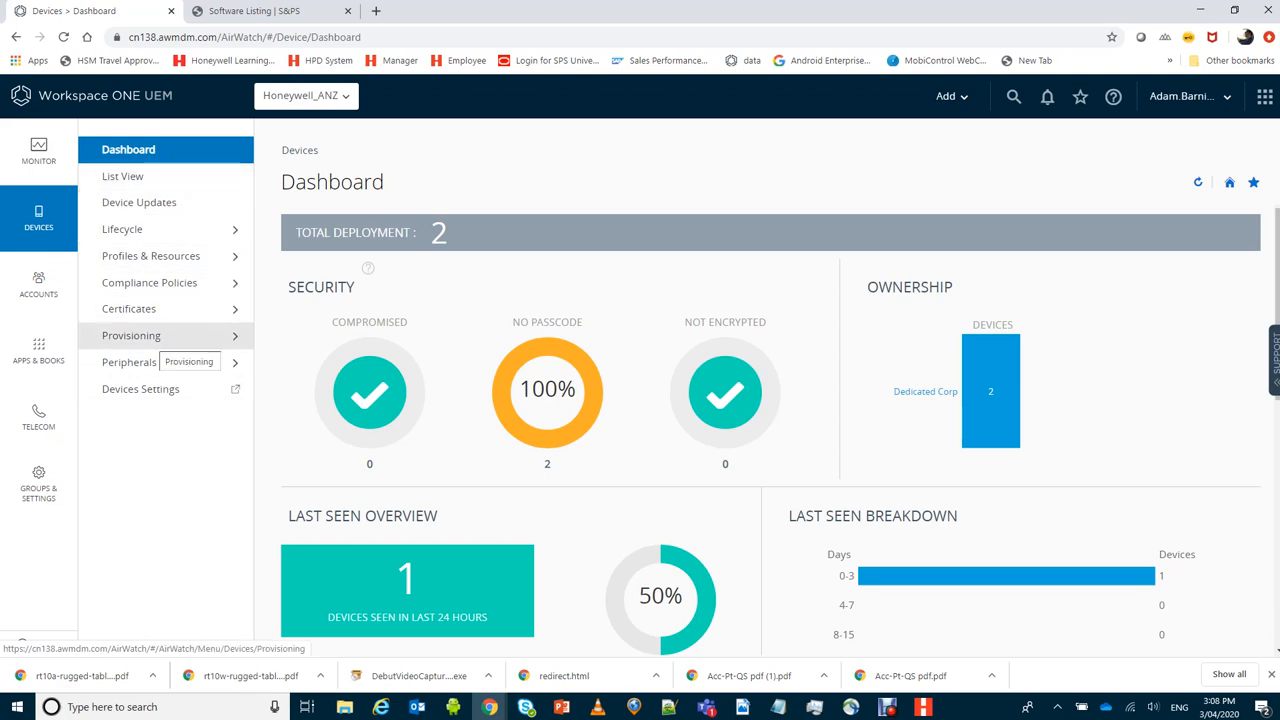
pyautogui.click(150, 336)
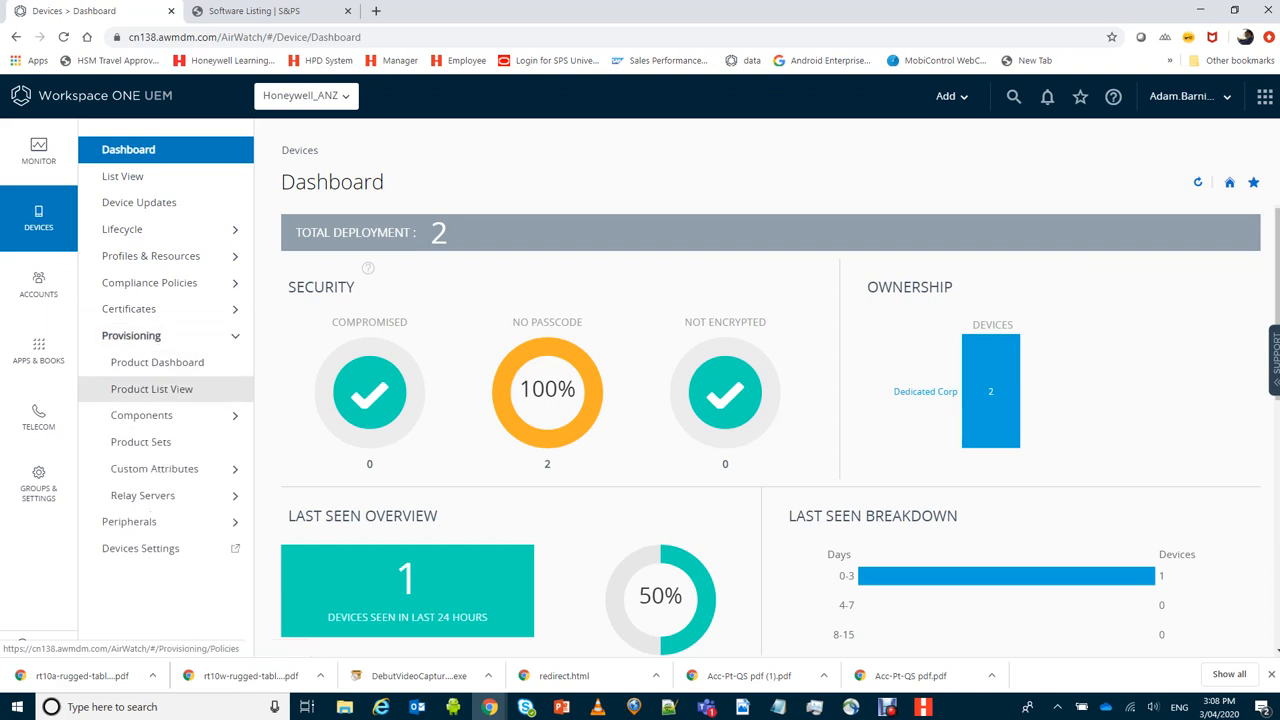
pyautogui.click(141, 415)
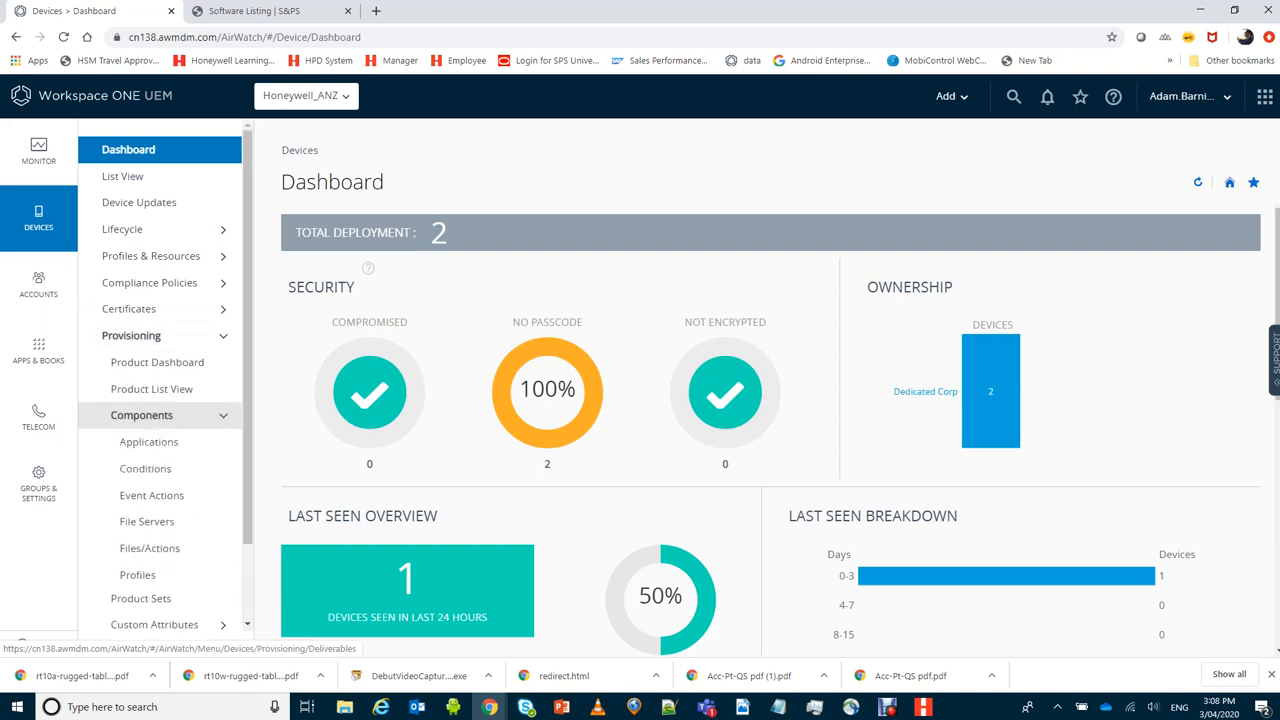
pyautogui.scroll(-1, 145, 440)
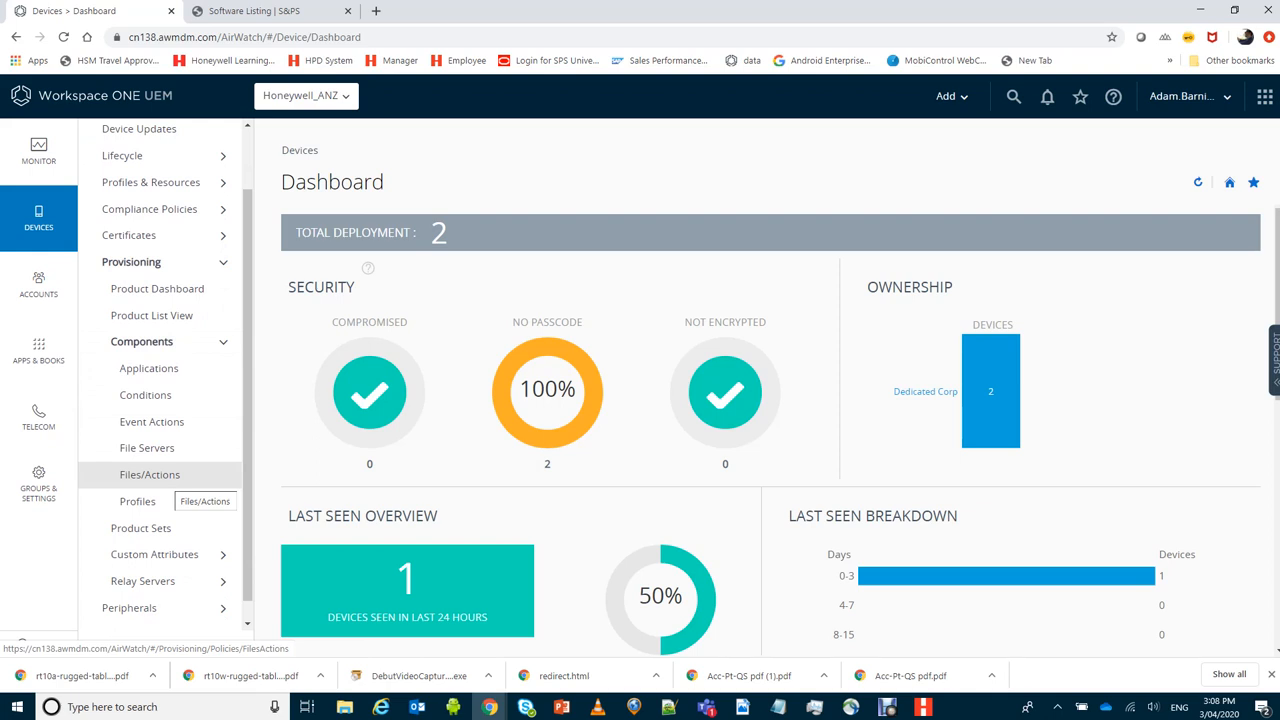
pyautogui.click(165, 477)
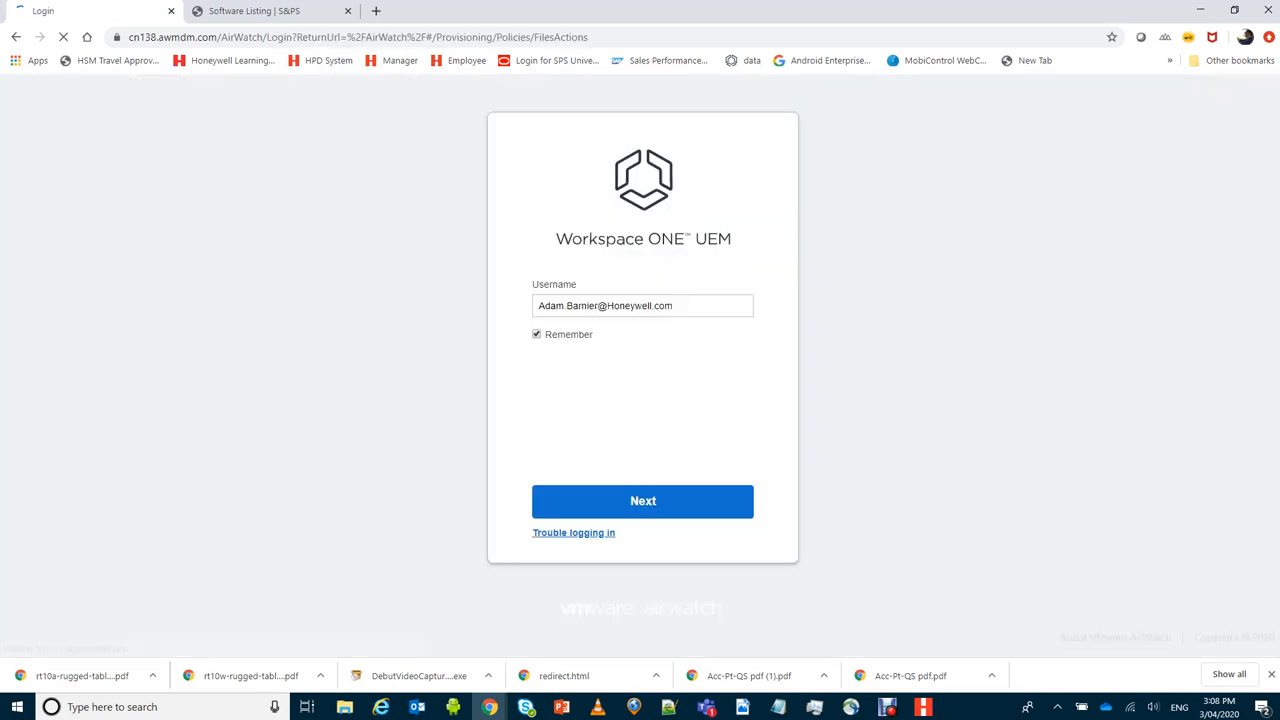
# Log in to Workspace ONE UEM with the remembered username and the account password
pyautogui.press('Return')
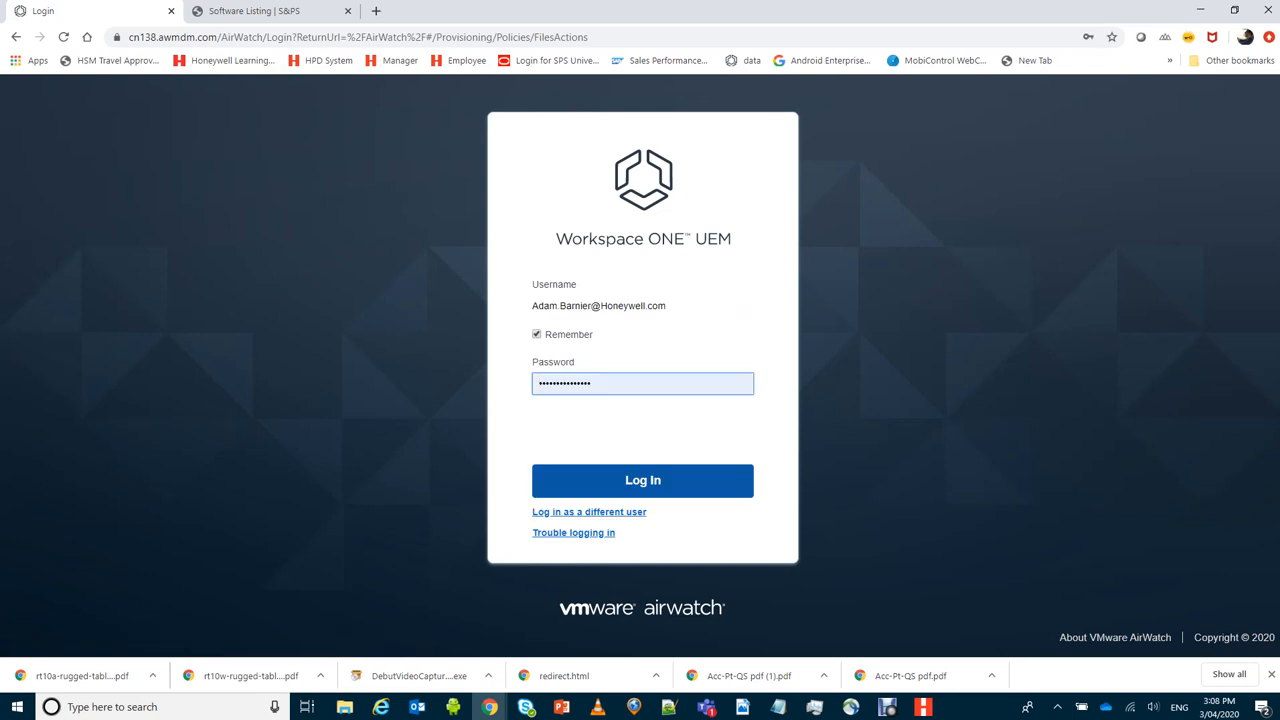
pyautogui.press('Return')
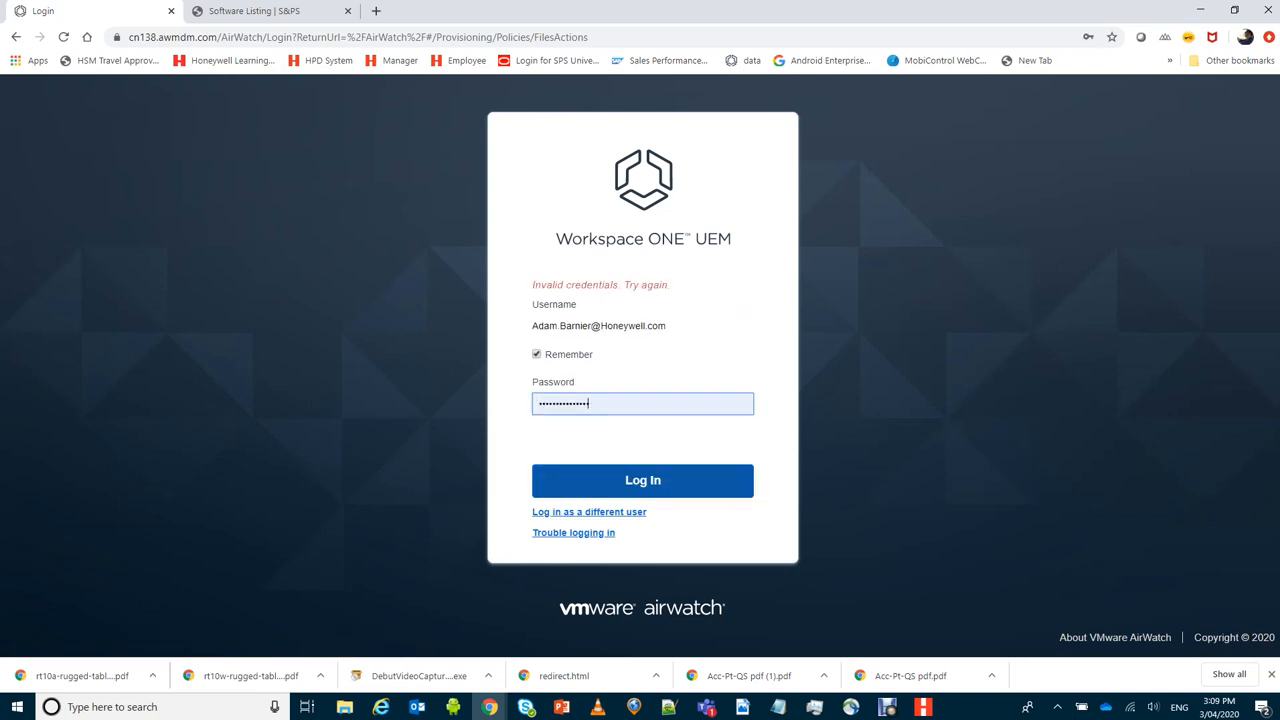
pyautogui.press('Return')
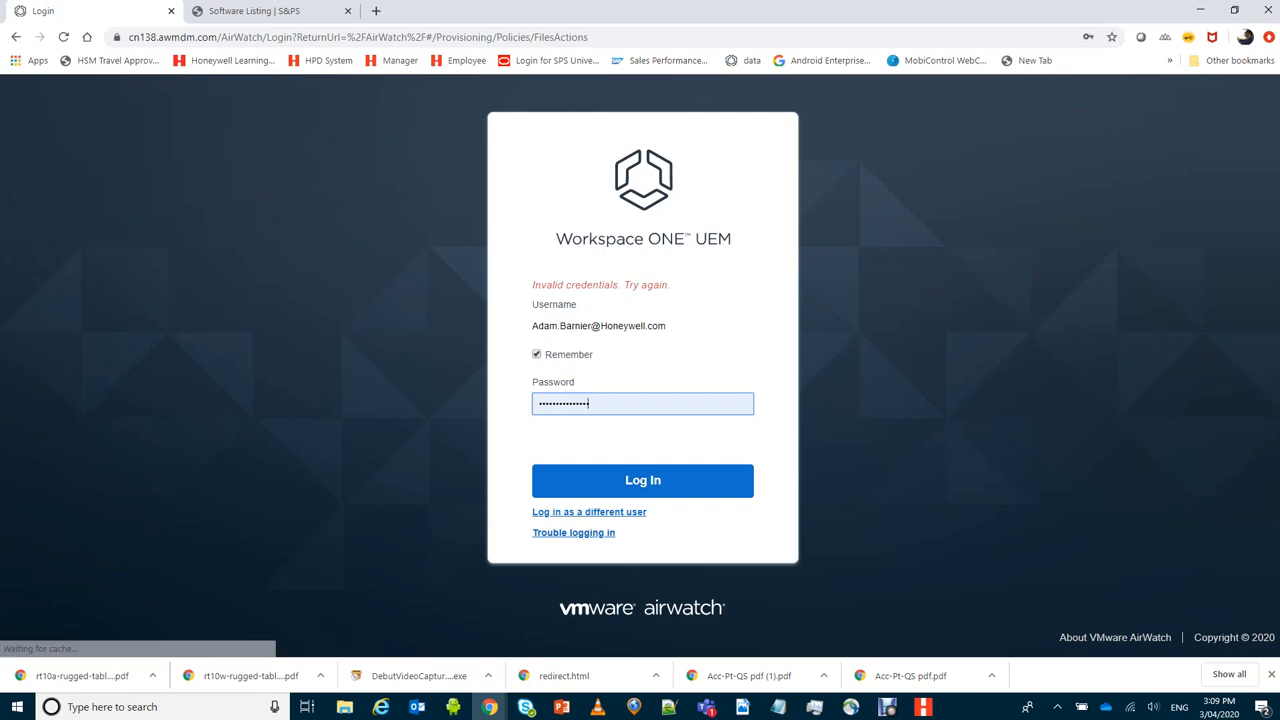
pyautogui.hotkey('alt', 'Tab')
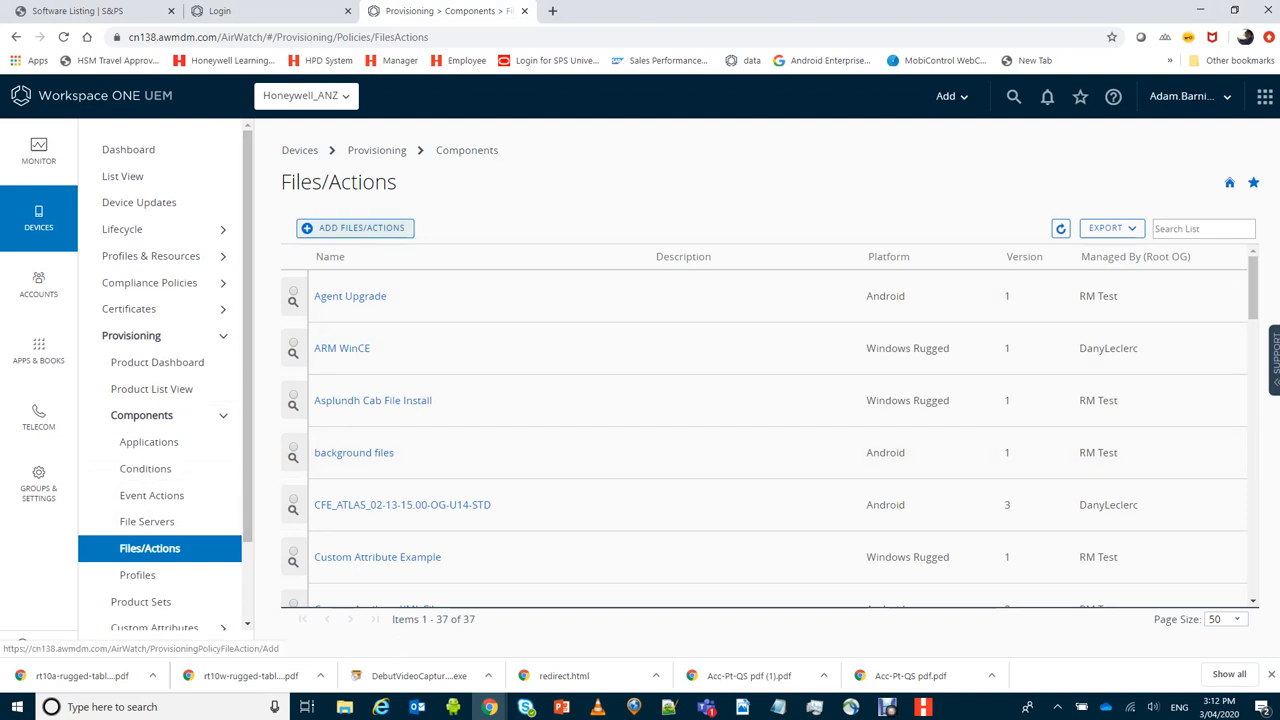
# Add a new Android Files/Actions component and name it "FW update MR3 to MR6 Honeywell"
pyautogui.click(356, 228)
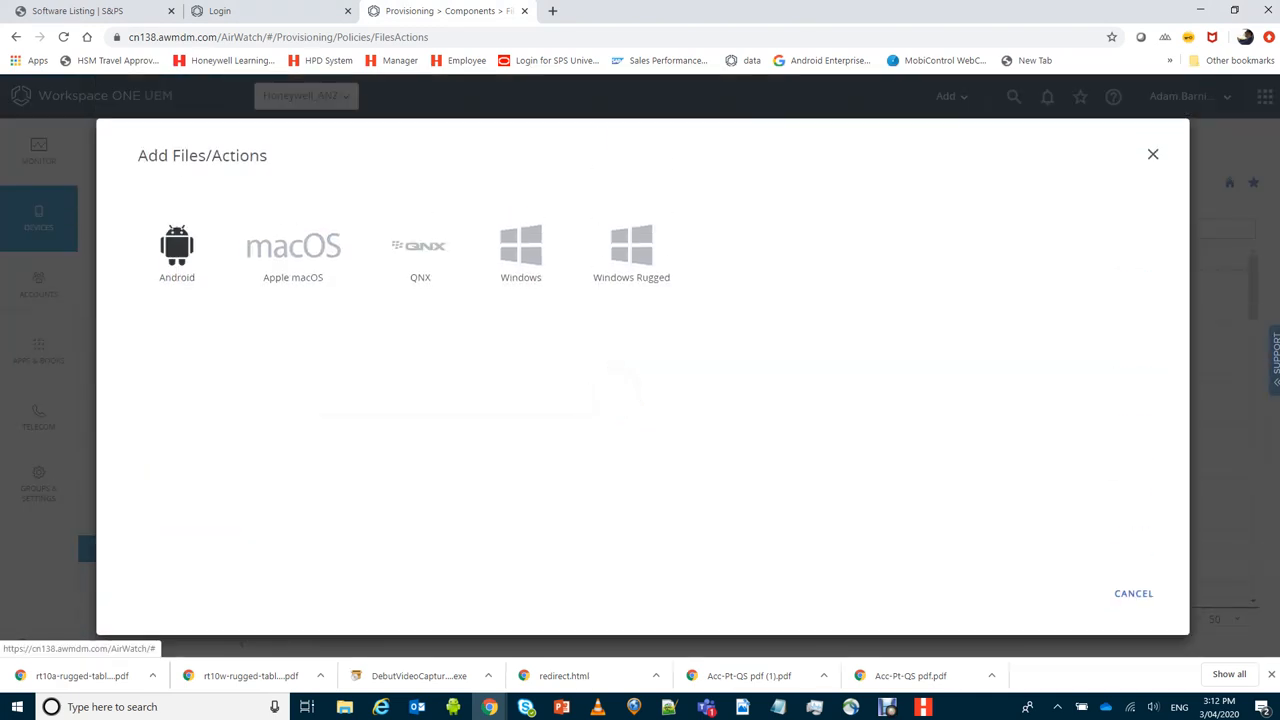
pyautogui.click(176, 250)
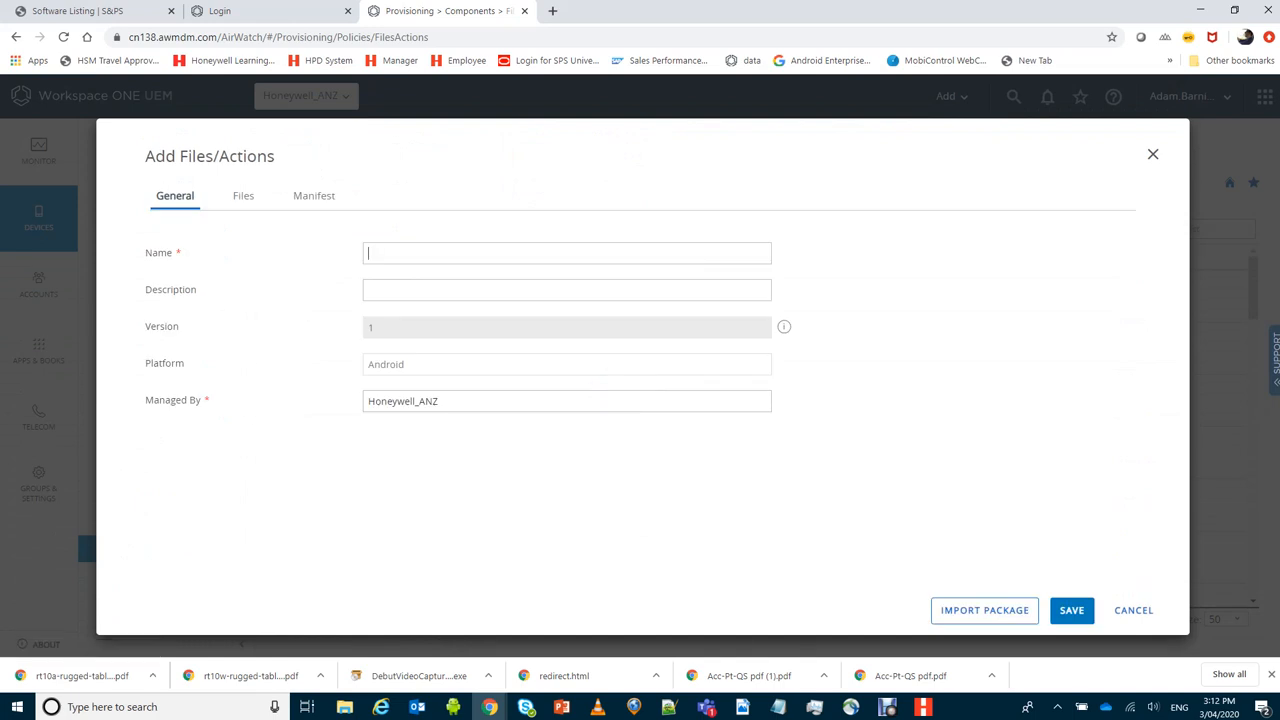
pyautogui.write('Deploy FW update MR3 to MR6')
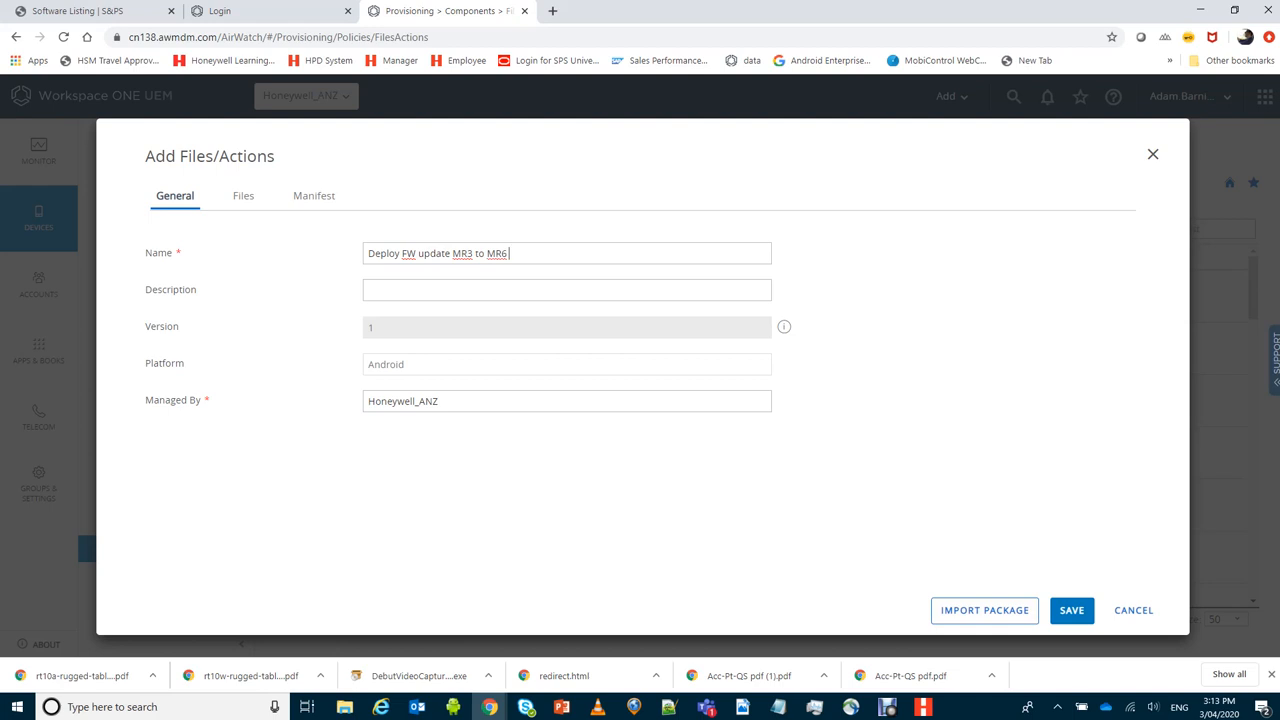
pyautogui.write(' Honeywell')
pyautogui.doubleClick(384, 253)
pyautogui.press('BackSpace')
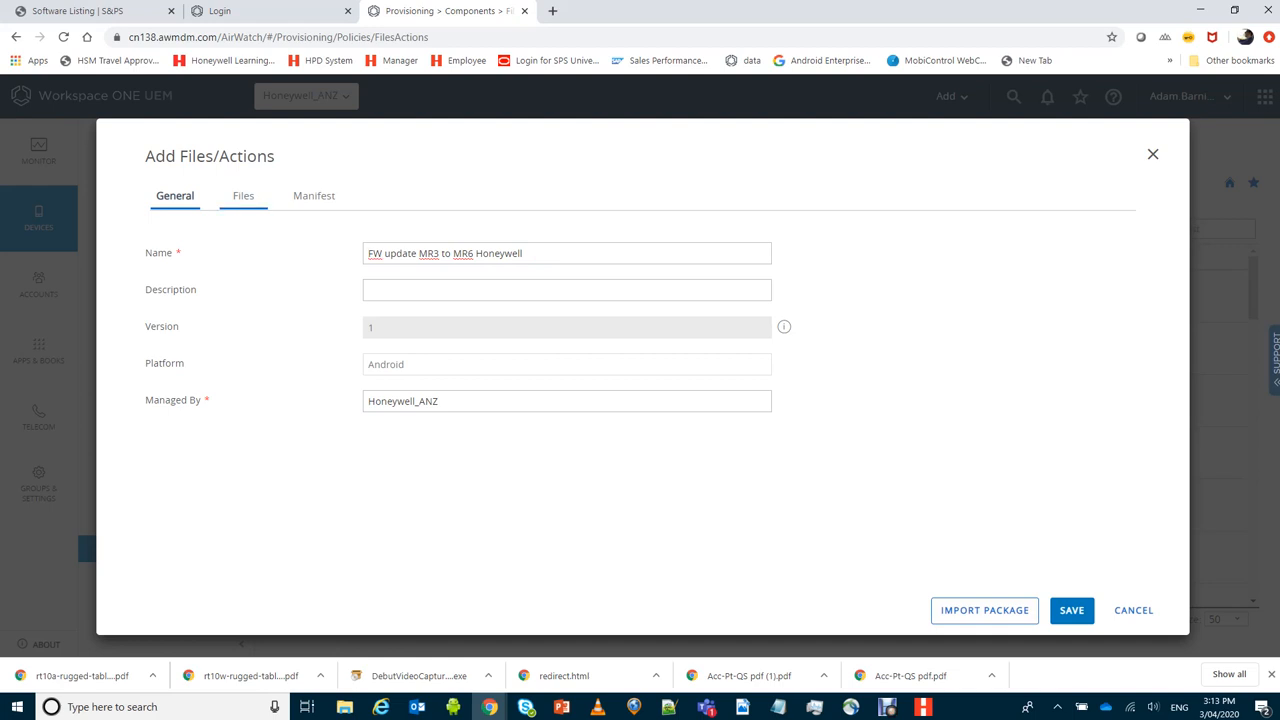
# Check the firmware package's download progress and open the file chooser for adding a file to the Files/Actions component
pyautogui.click(243, 195)
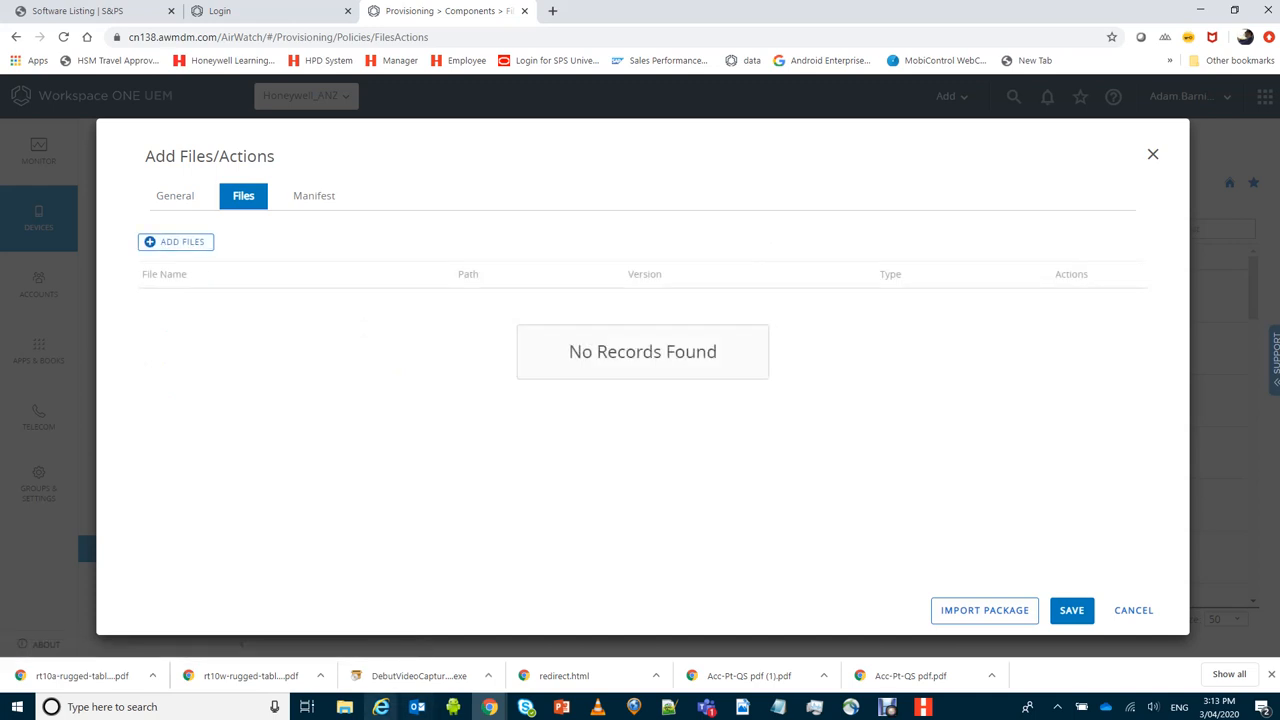
pyautogui.click(922, 707)
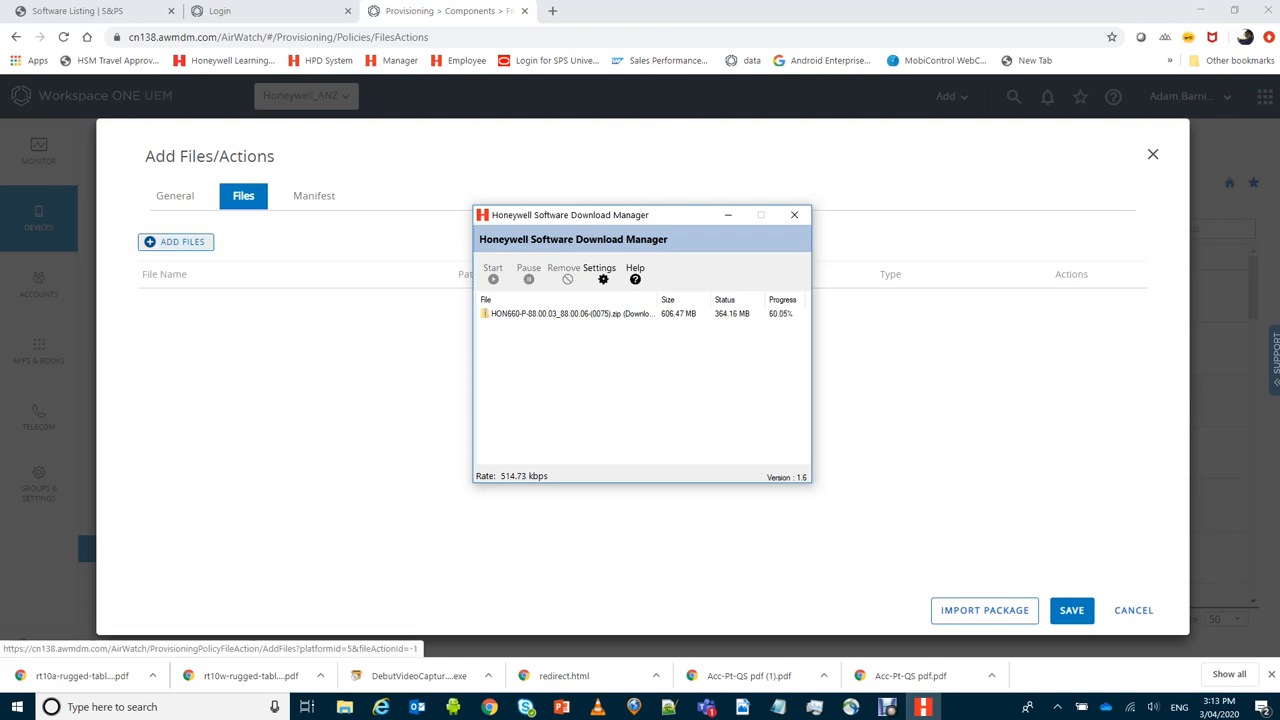
pyautogui.click(176, 241)
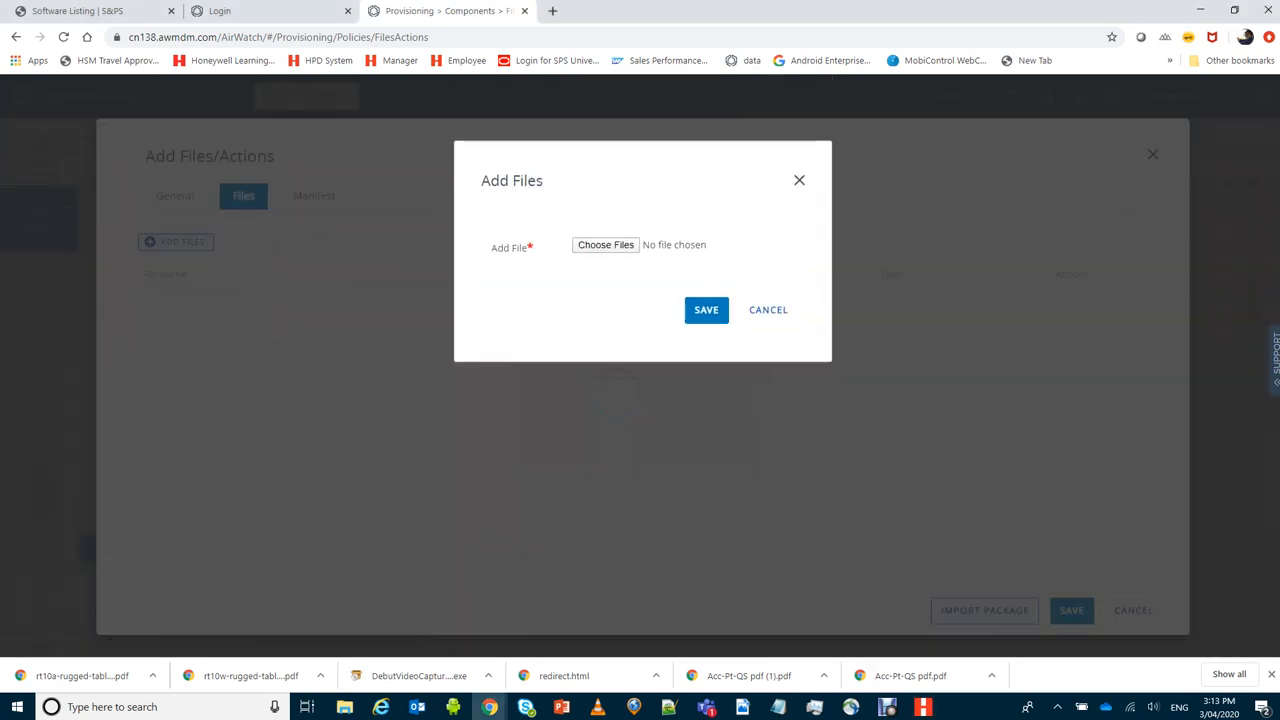
pyautogui.click(606, 245)
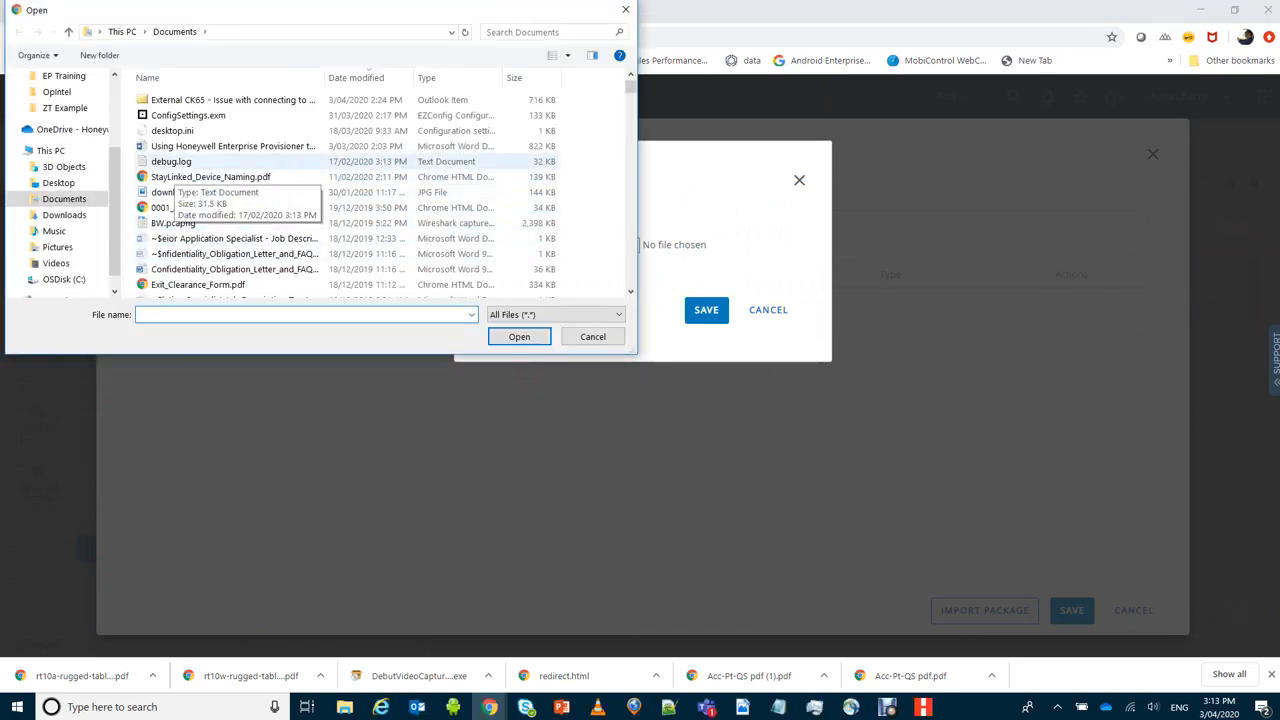
# Rename debug.log in the Documents folder to FW.log
pyautogui.click(171, 161)
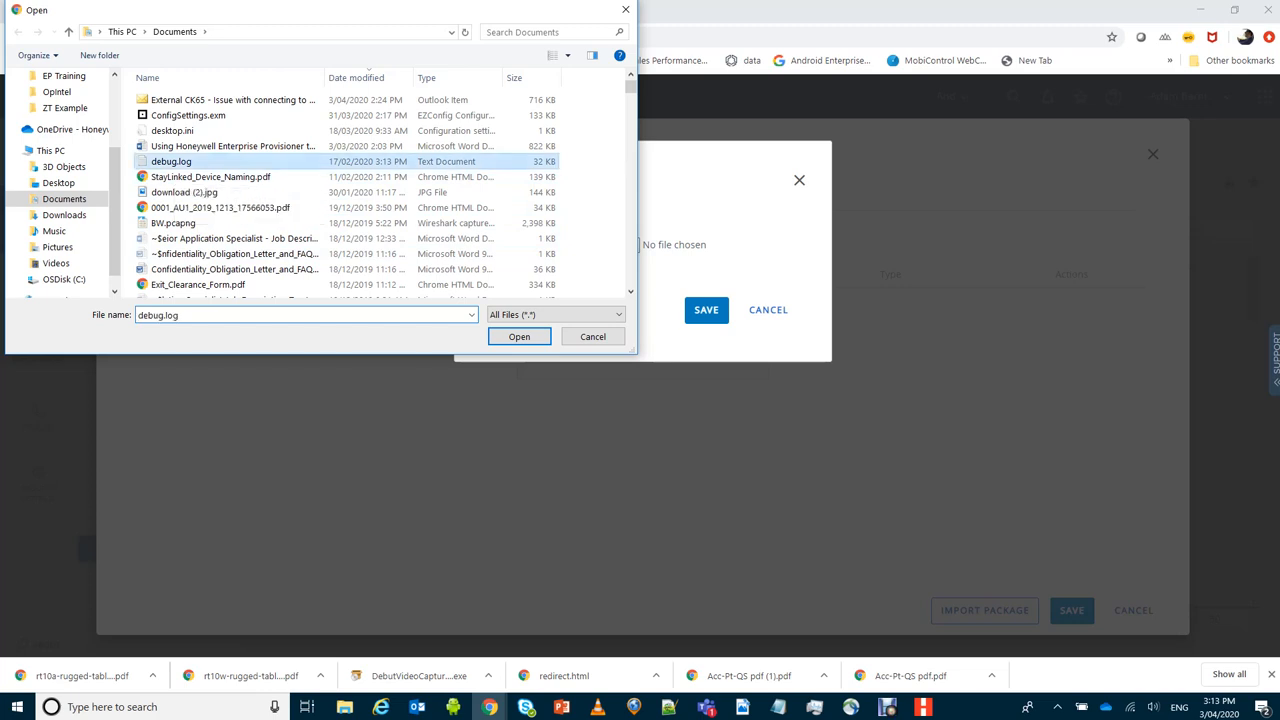
pyautogui.rightClick(174, 163)
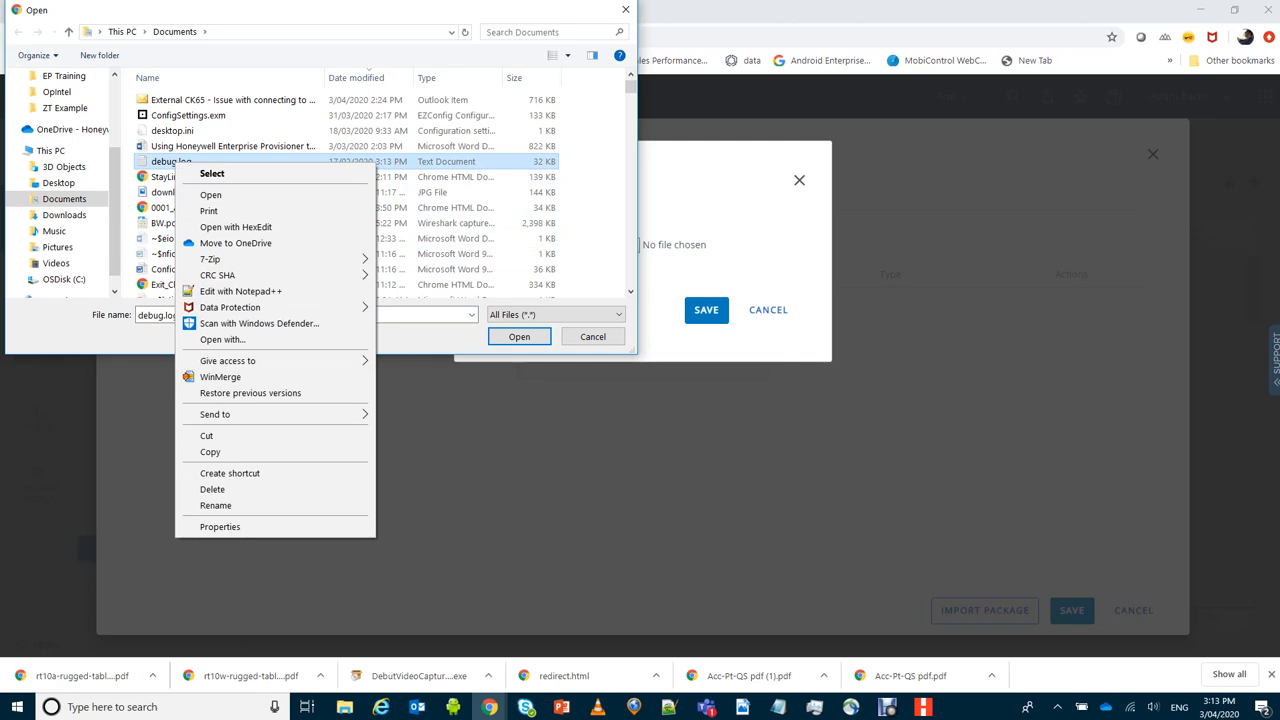
pyautogui.click(215, 505)
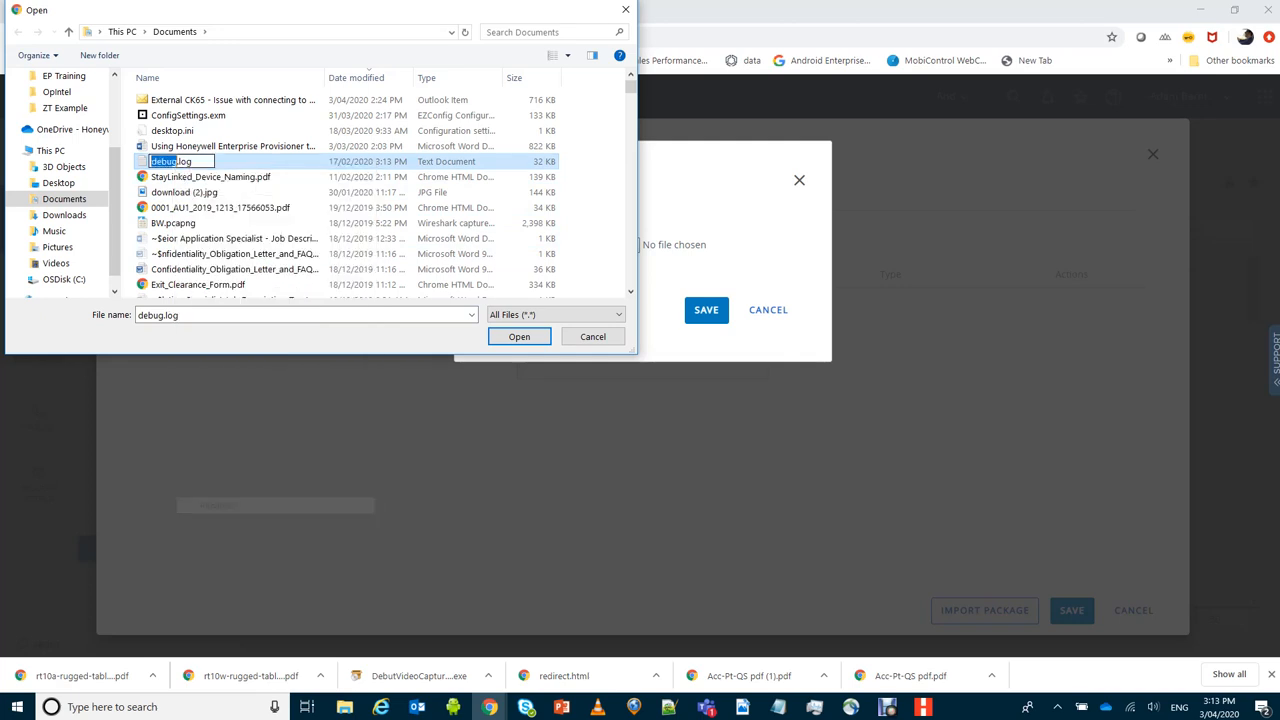
pyautogui.write('FW')
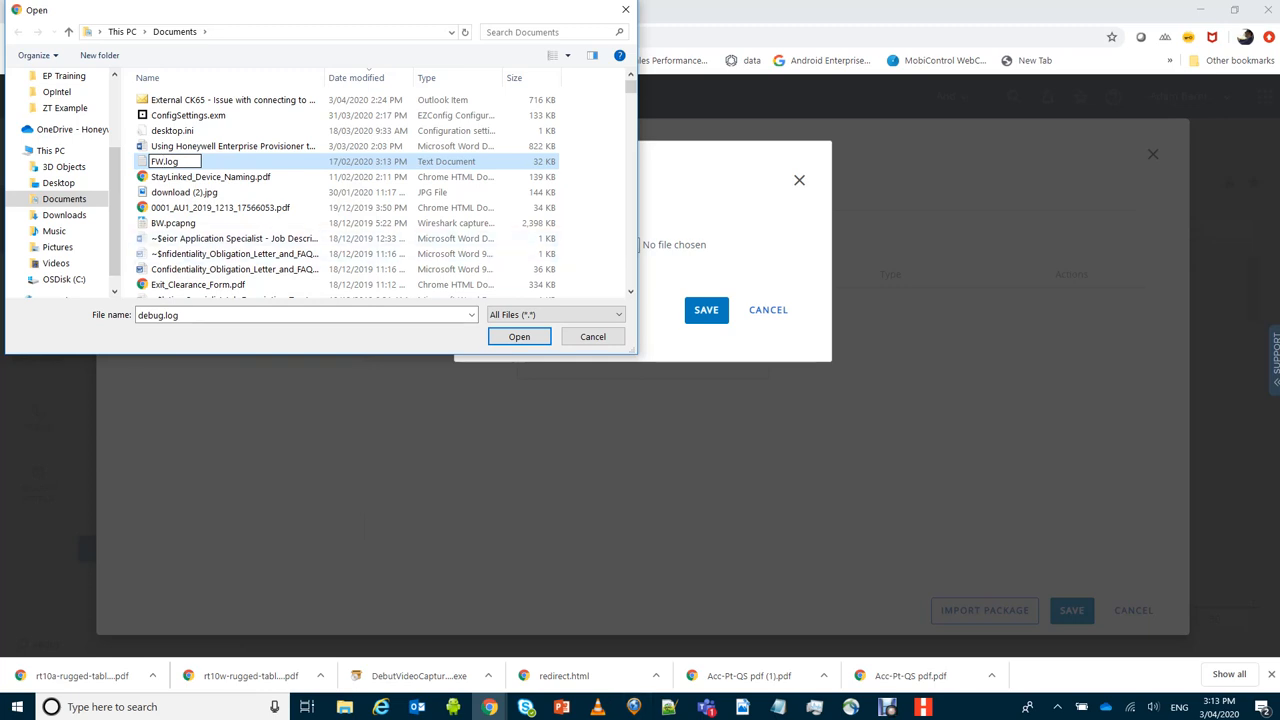
# Switch to Honeywell Enterprise Provisioner, copy the zip file name from the software update task's path, and return to Chrome's file chooser
pyautogui.click(742, 707)
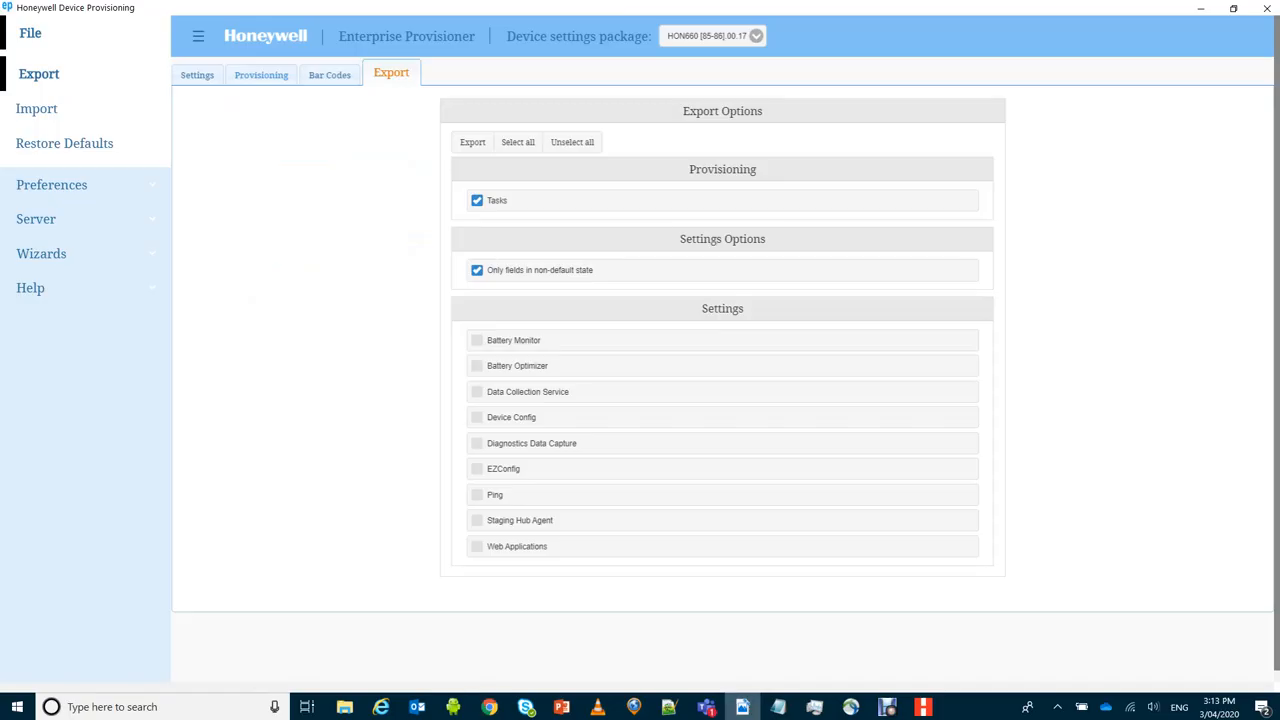
pyautogui.click(261, 75)
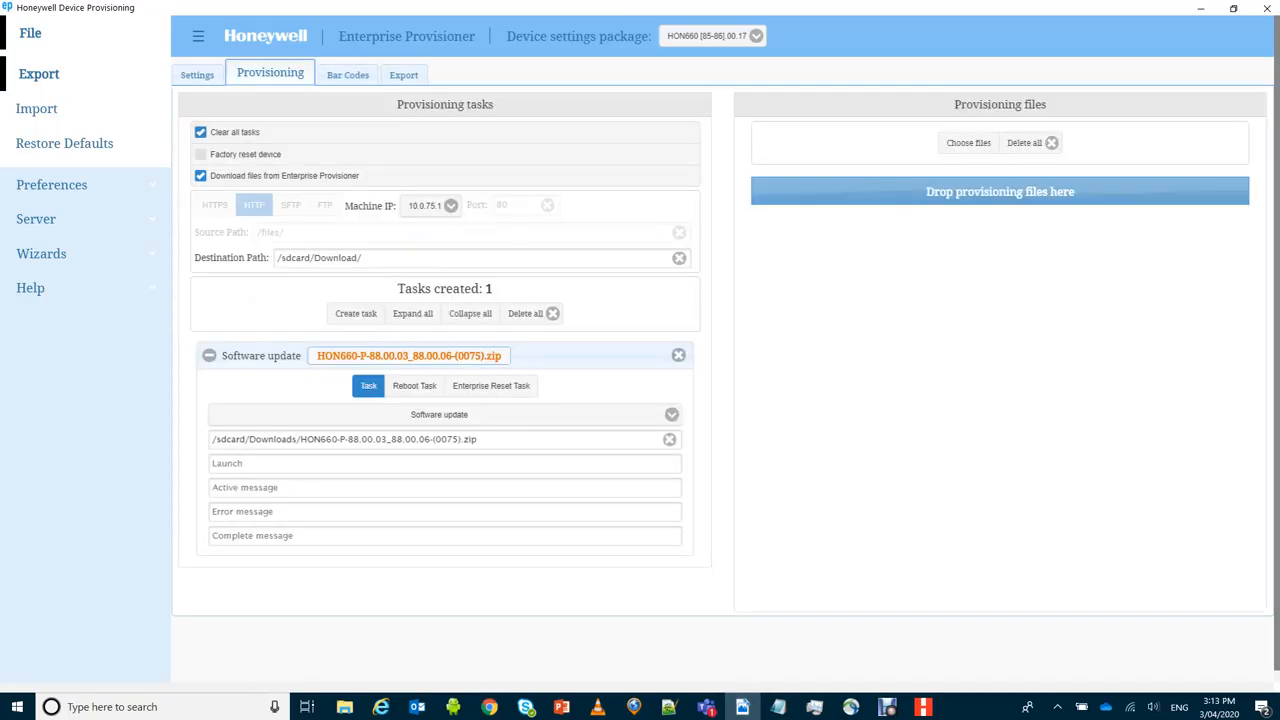
pyautogui.moveTo(478, 439); pyautogui.dragTo(297, 439)
pyautogui.hotkey('ctrl', 'c')
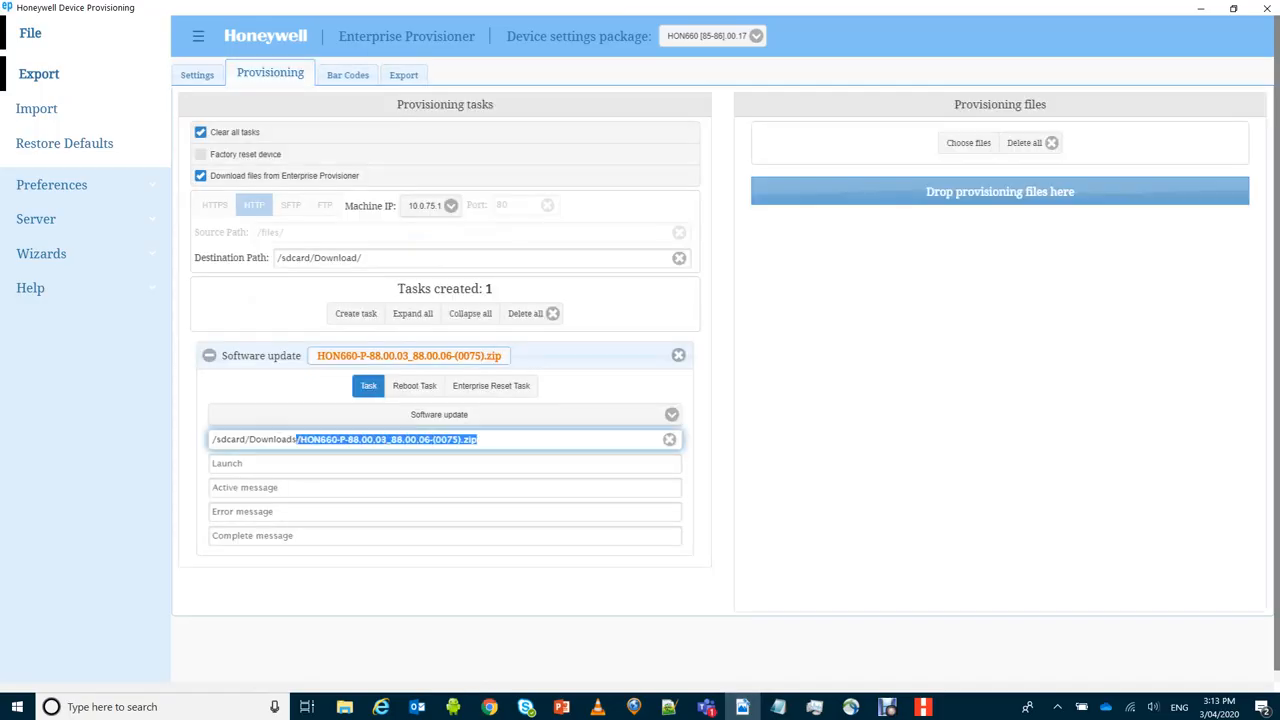
pyautogui.hotkey('alt', 'Tab')
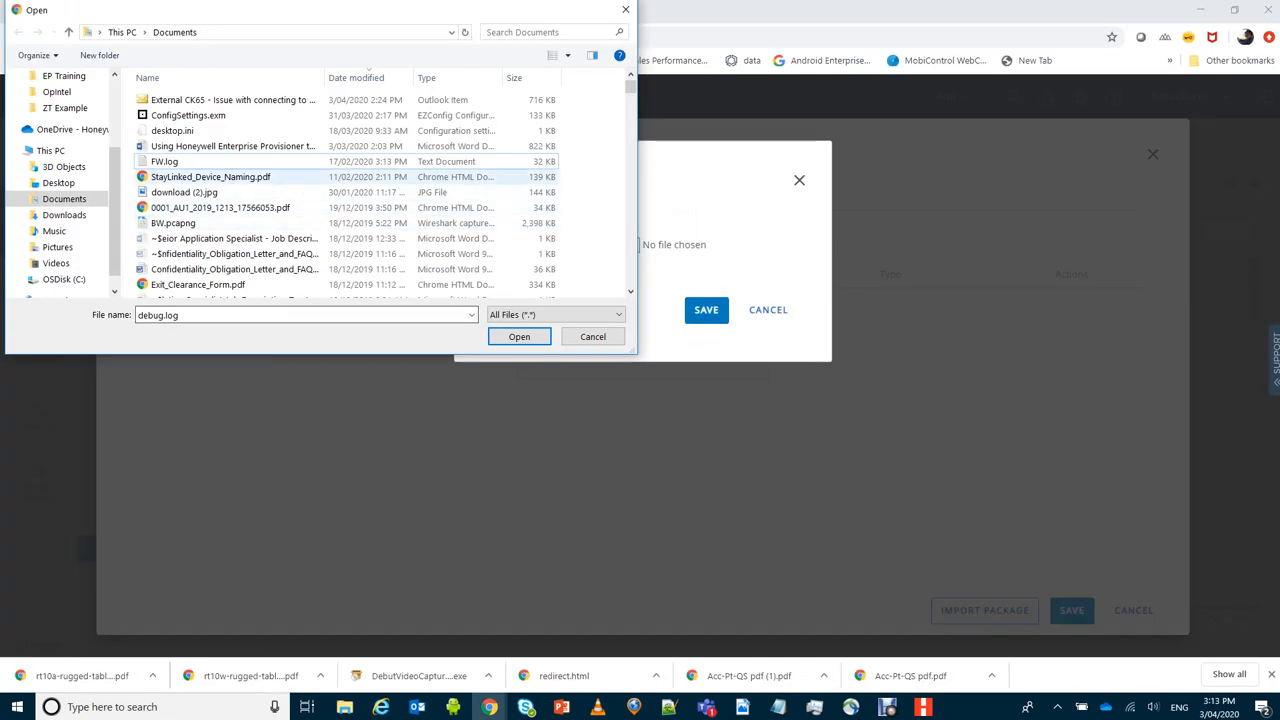
# Rename FW.log to HON660-P-88.00.03_88.00.06-(0075).zip and accept the extension change
pyautogui.rightClick(190, 161)
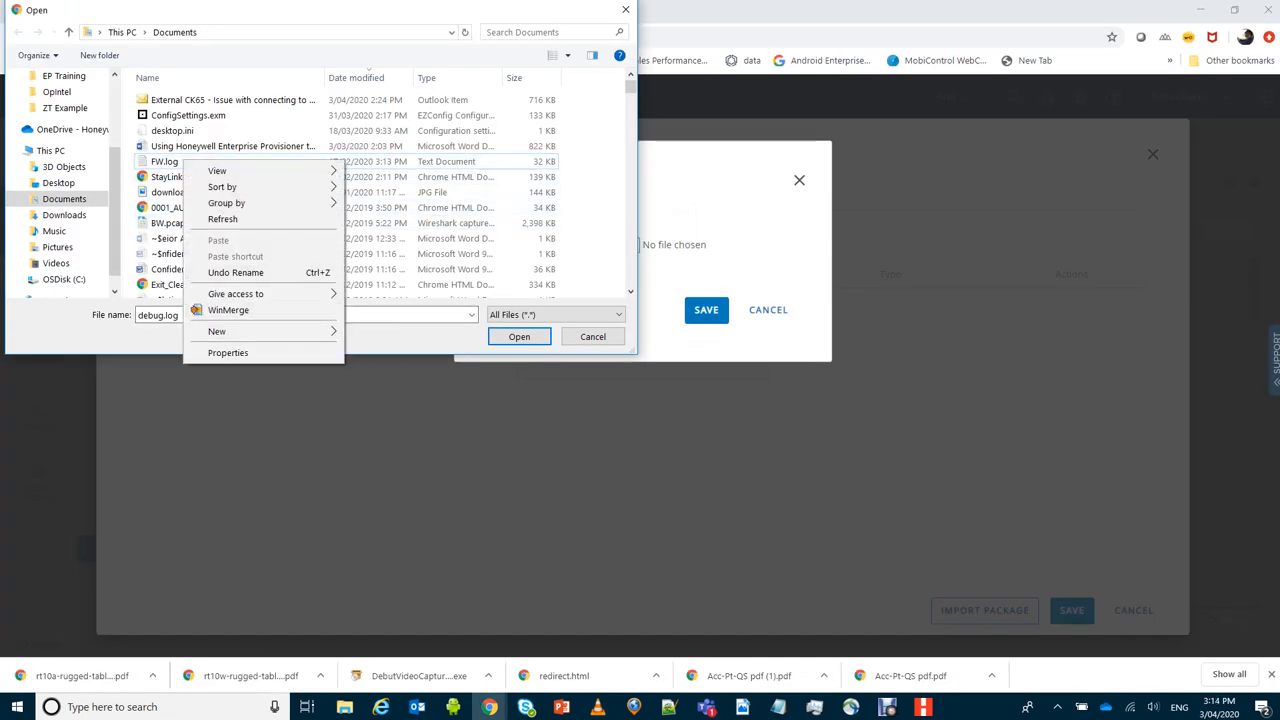
pyautogui.press('Escape')
pyautogui.rightClick(157, 161)
pyautogui.click(200, 504)
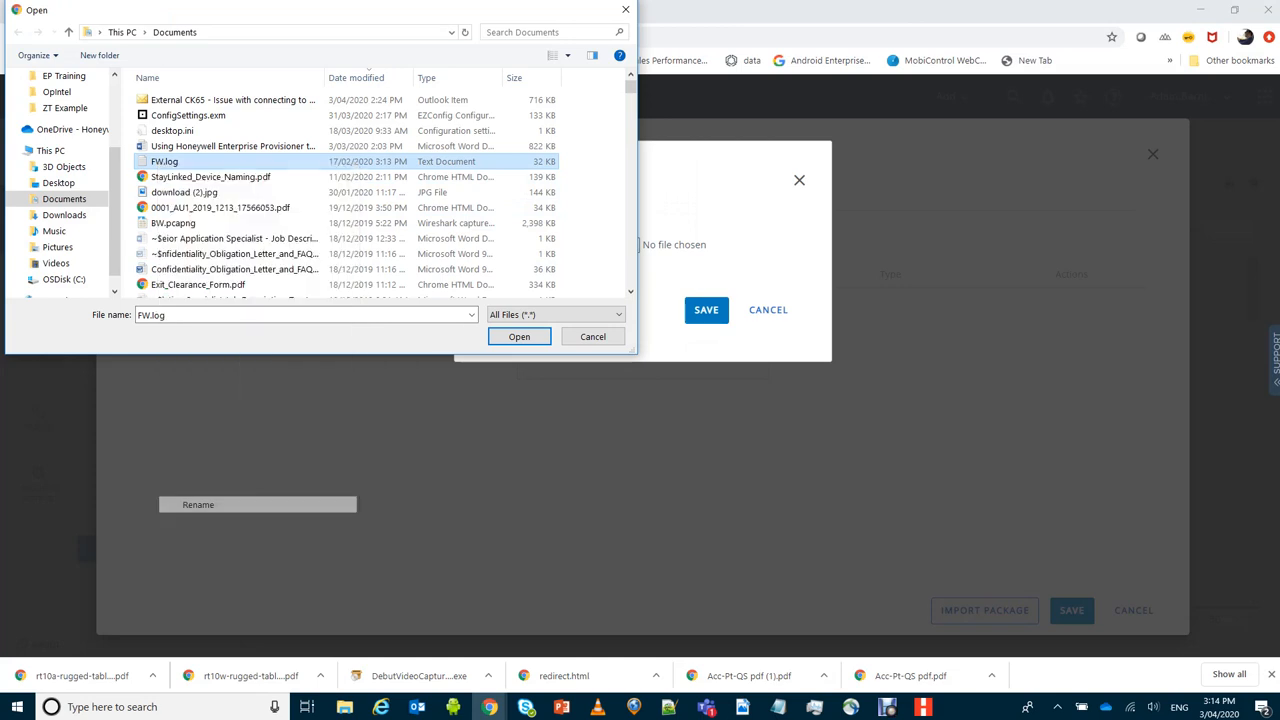
pyautogui.hotkey('ctrl', 'v')
pyautogui.hotkey('shift', 'Right')
pyautogui.hotkey('shift', 'Right')
pyautogui.hotkey('shift', 'Right')
pyautogui.hotkey('shift', 'Right')
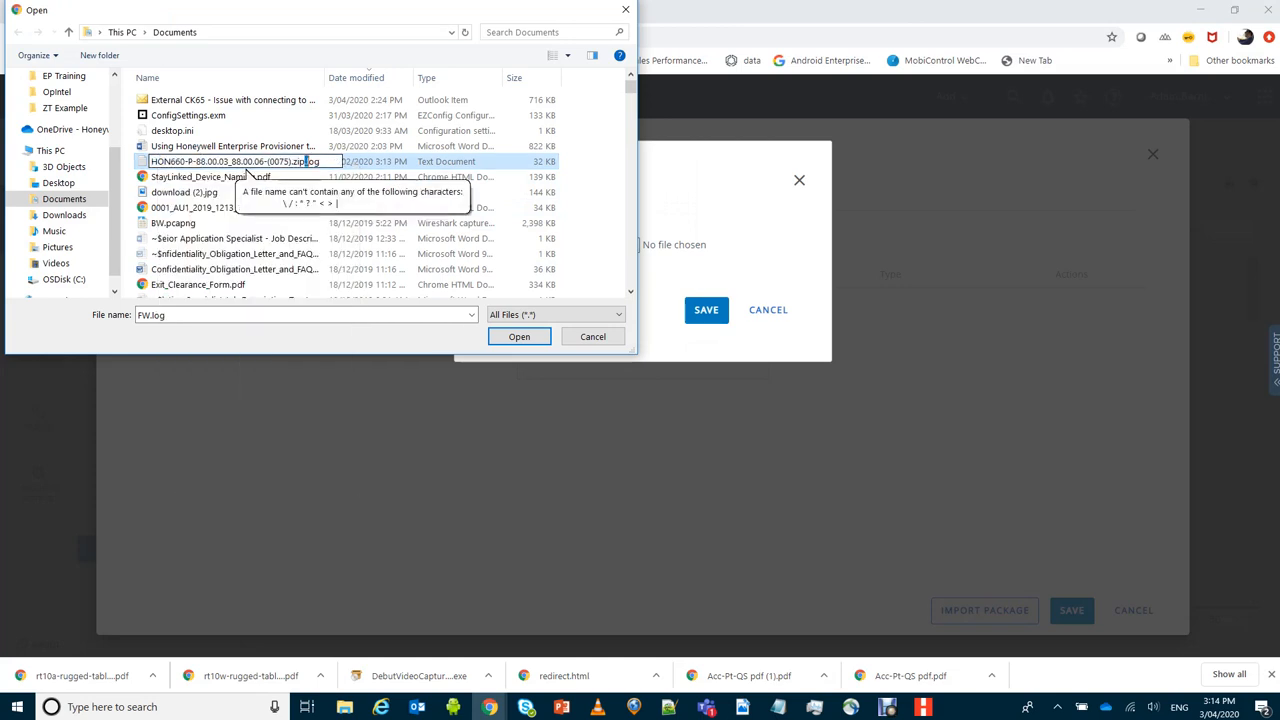
pyautogui.press('Delete')
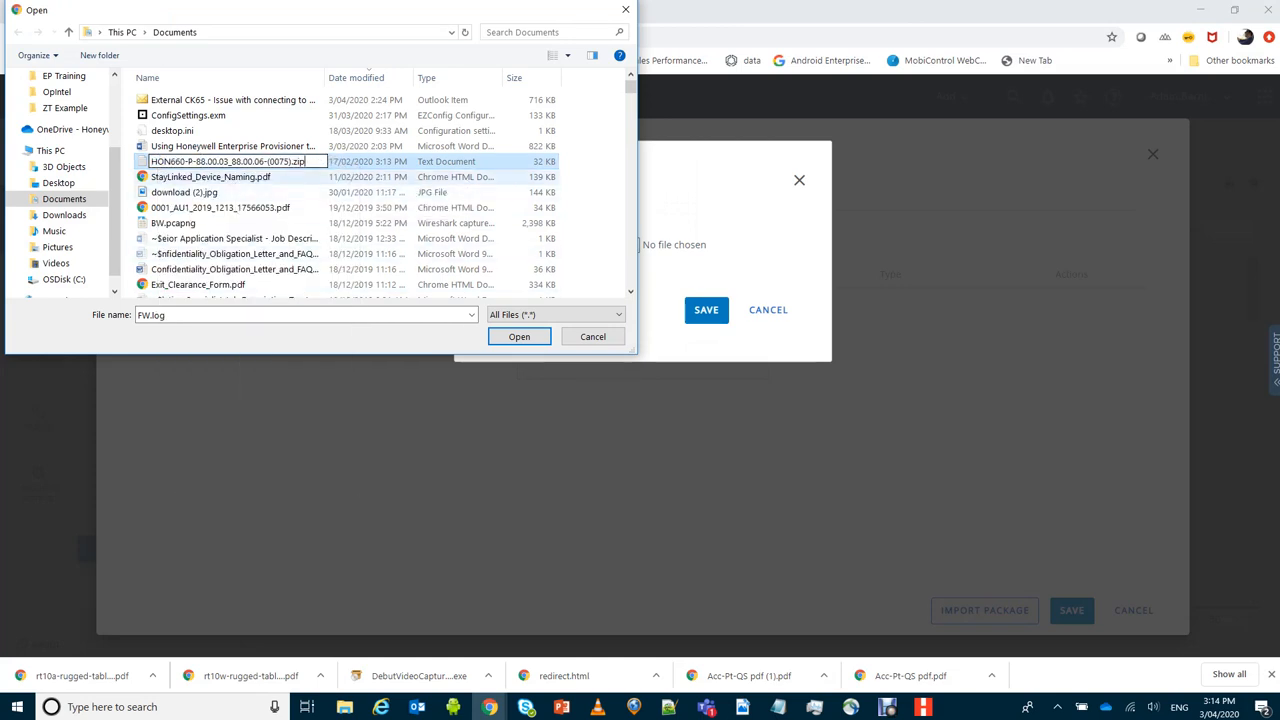
pyautogui.press('Return')
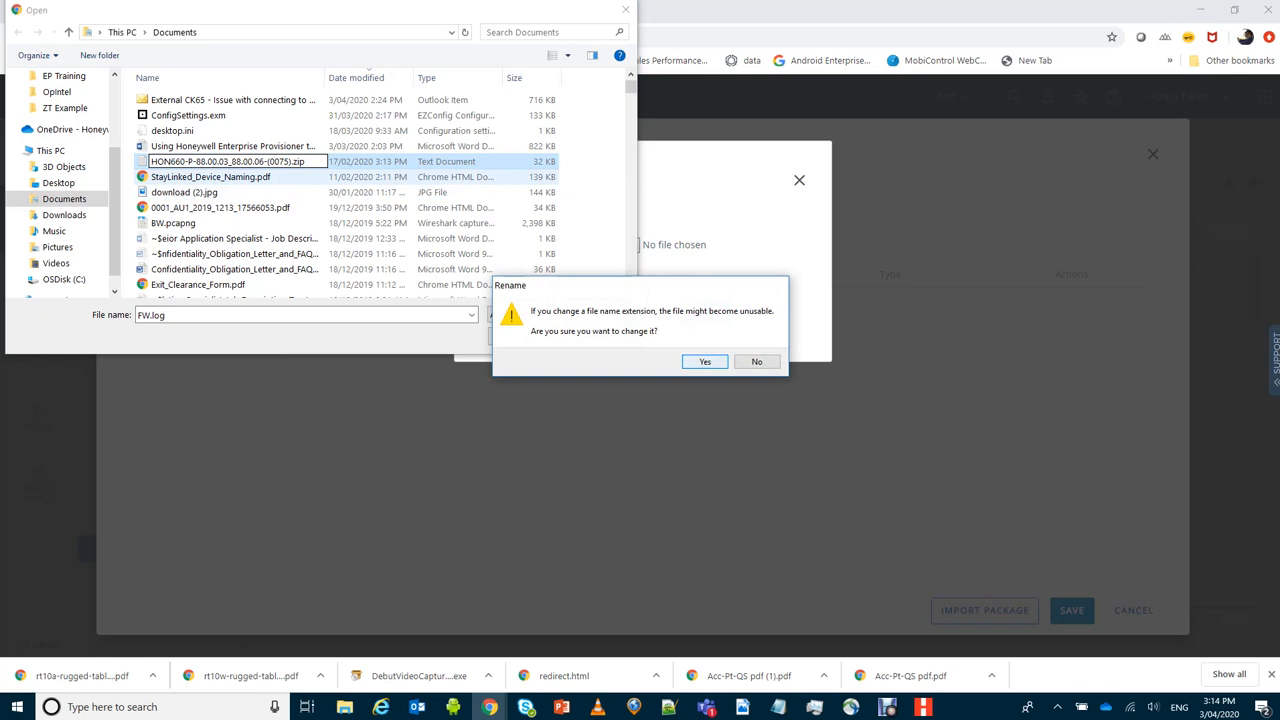
pyautogui.click(705, 362)
# Try to upload HON660-P-88.00.03_88.00.06-(0075).zip to the Files/Actions component
pyautogui.click(228, 162)
pyautogui.click(519, 336)
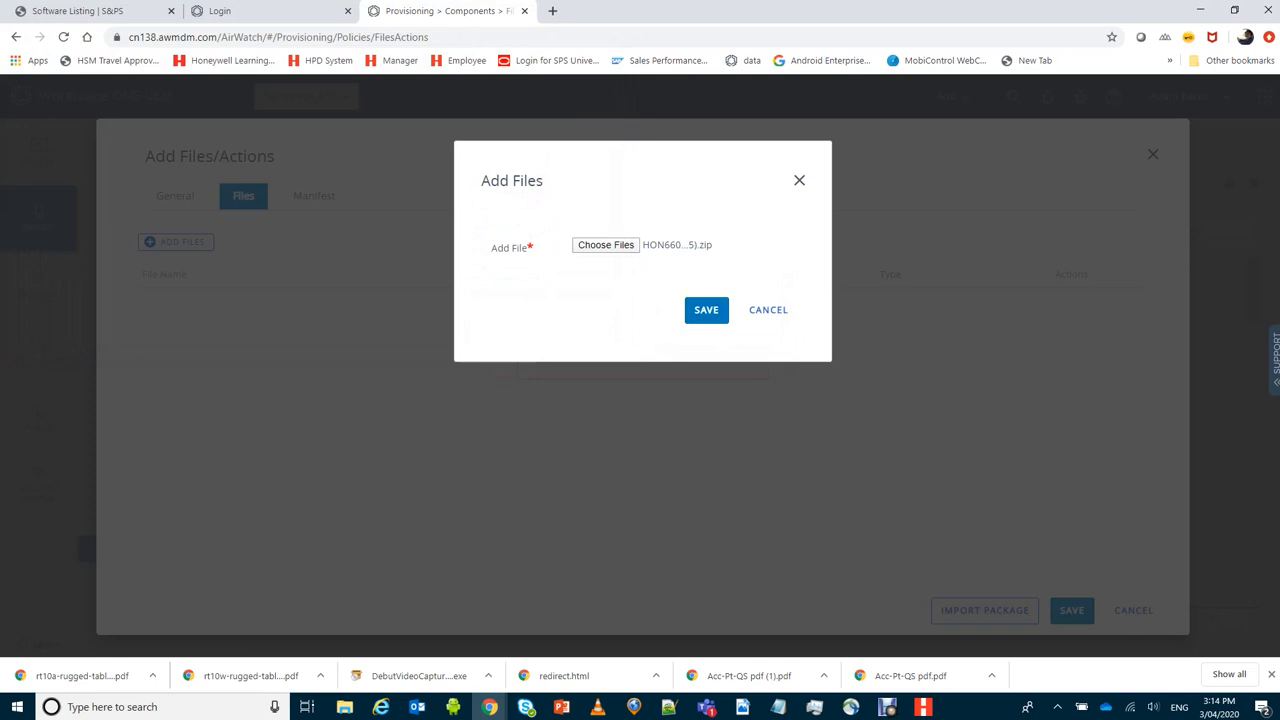
pyautogui.click(706, 310)
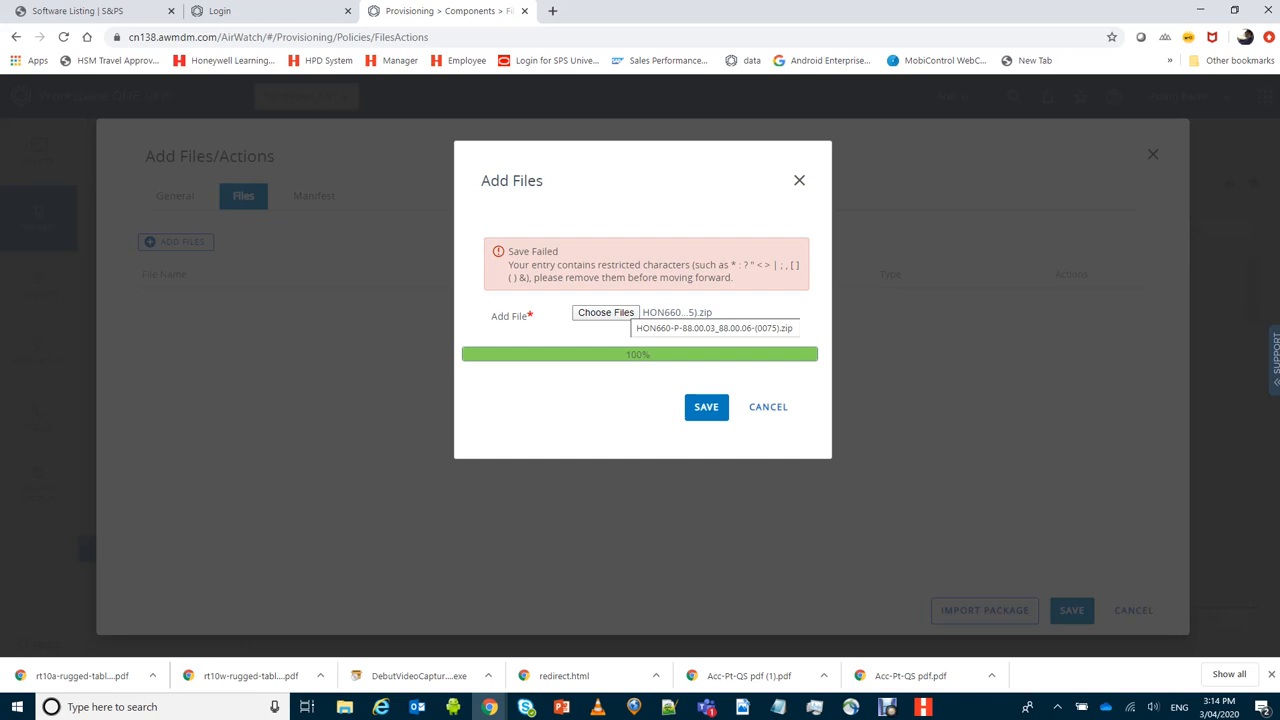
# Reopen the file chooser and rename the zip in Documents to HON660-P-88.00.03to88.00.06.0075.zip, removing the parentheses
pyautogui.click(628, 312)
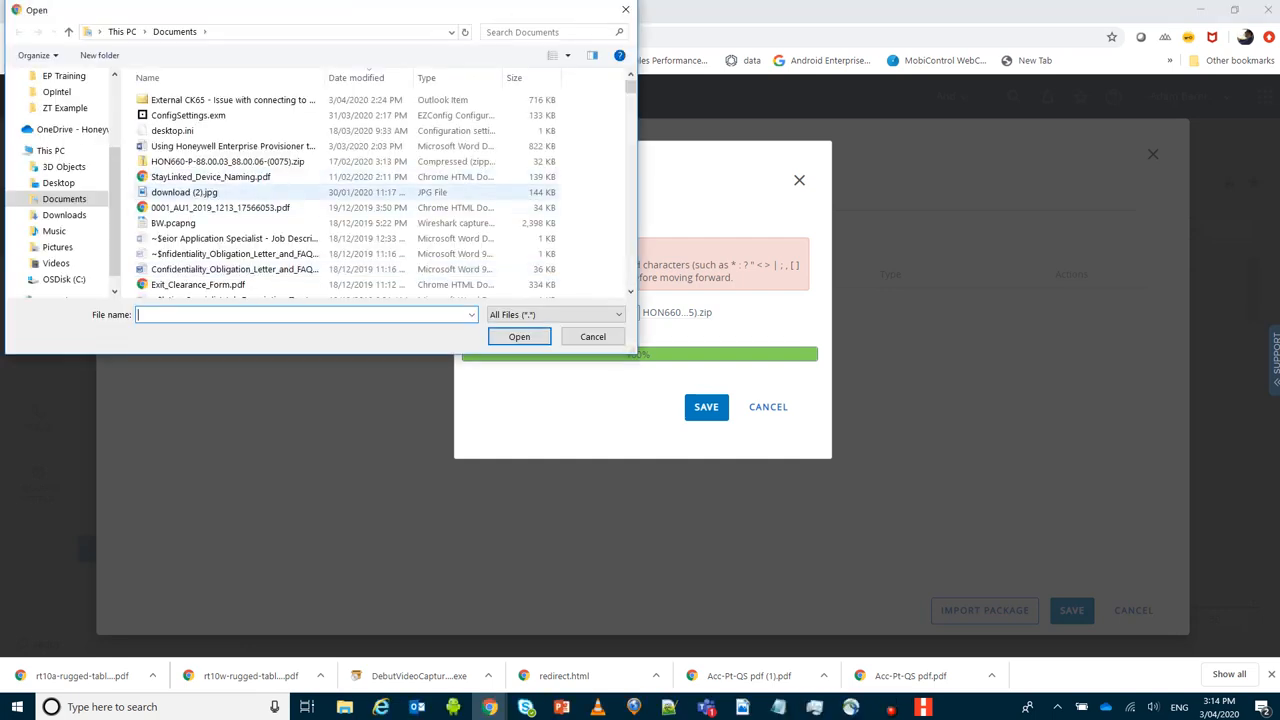
pyautogui.click(228, 162)
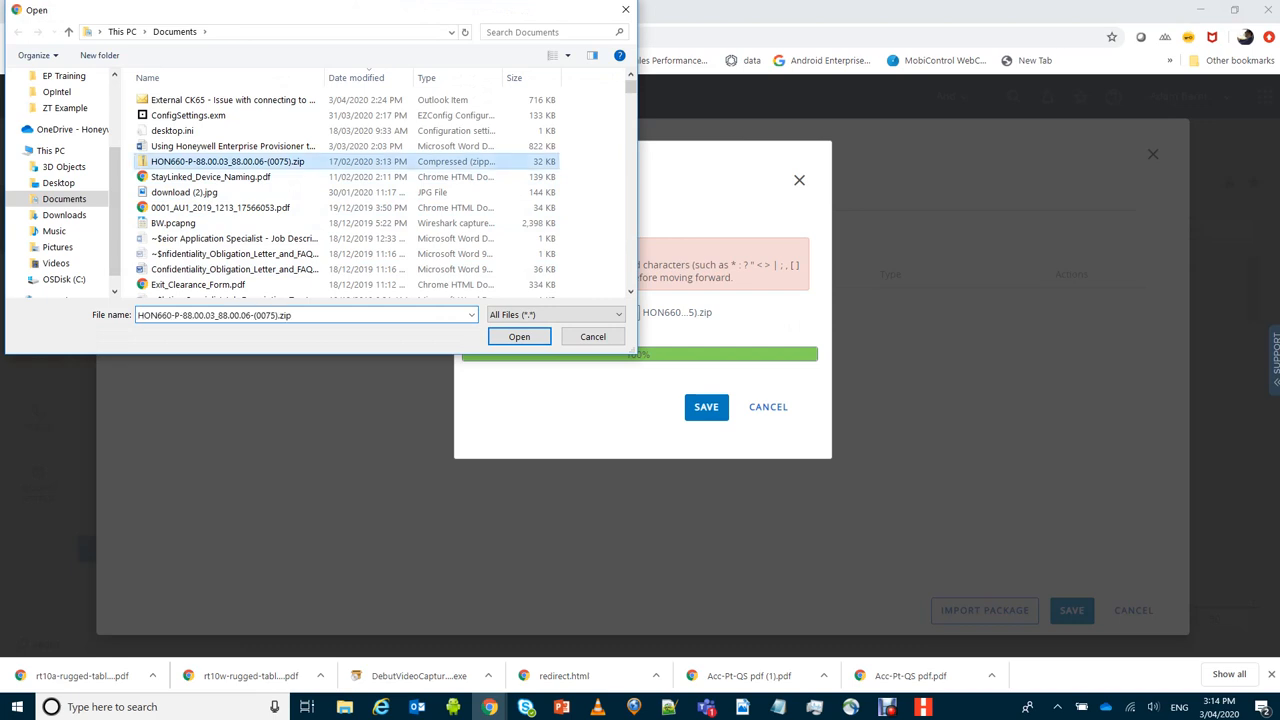
pyautogui.rightClick(228, 162)
pyautogui.click(270, 525)
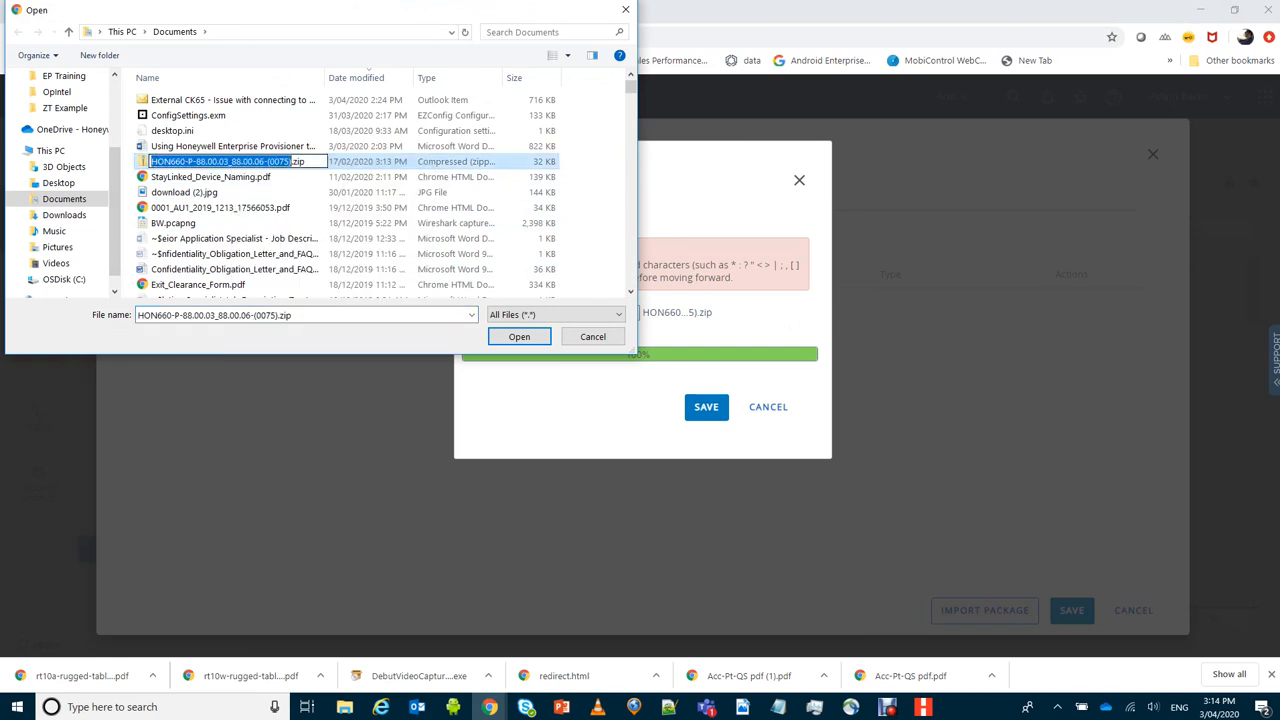
pyautogui.press('Right')
pyautogui.press('BackSpace')
pyautogui.press('Left')
pyautogui.press('BackSpace')
pyautogui.press('BackSpace')
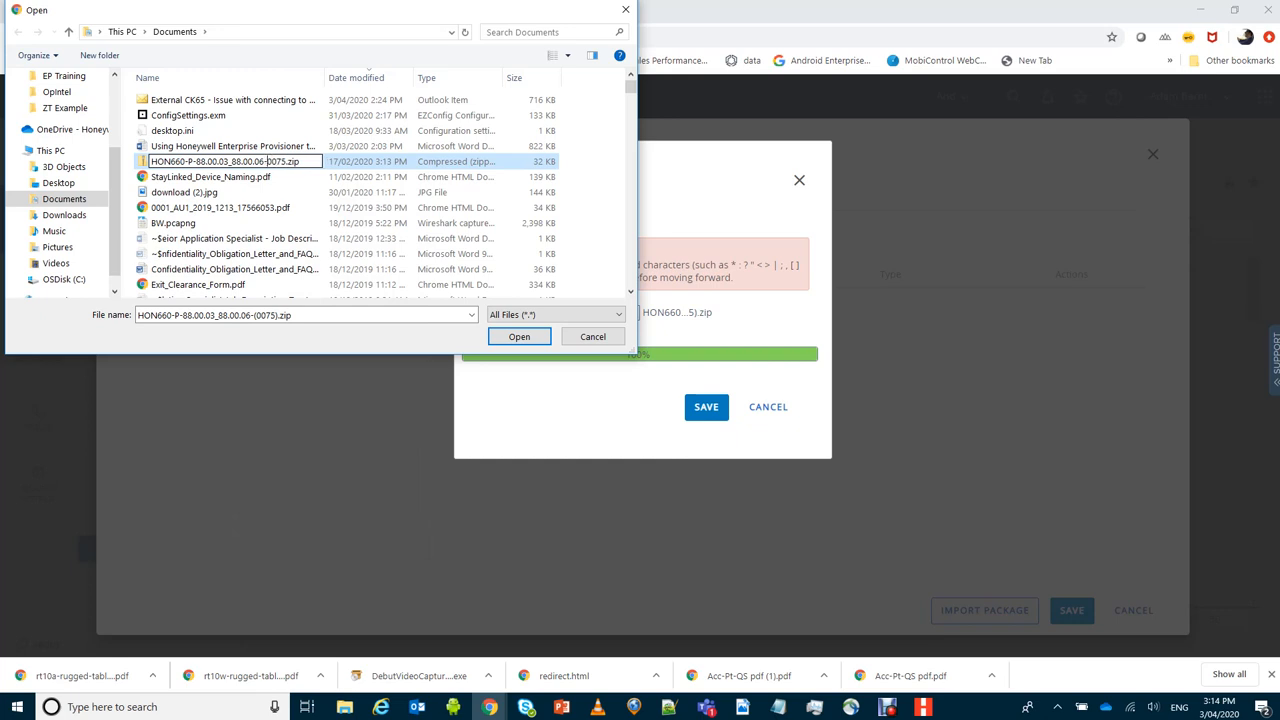
pyautogui.write('.')
pyautogui.press('Left')
pyautogui.press('Left')
pyautogui.press('Left')
pyautogui.press('Left')
pyautogui.press('Left')
pyautogui.press('Left')
pyautogui.press('BackSpace')
pyautogui.write('to')
pyautogui.press('Left')
pyautogui.press('Left')
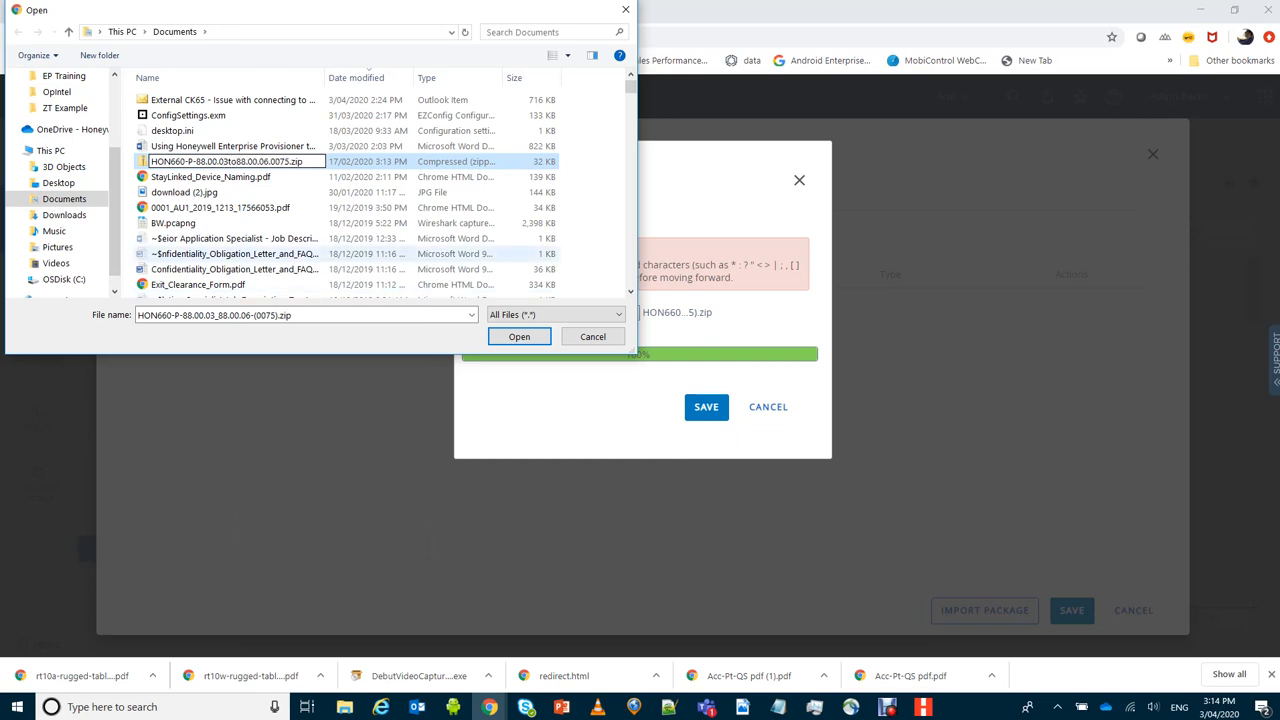
# Copy the zip's new full file name and upload the renamed file to the component
pyautogui.hotkey('ctrl', 'a')
pyautogui.hotkey('ctrl', 'c')
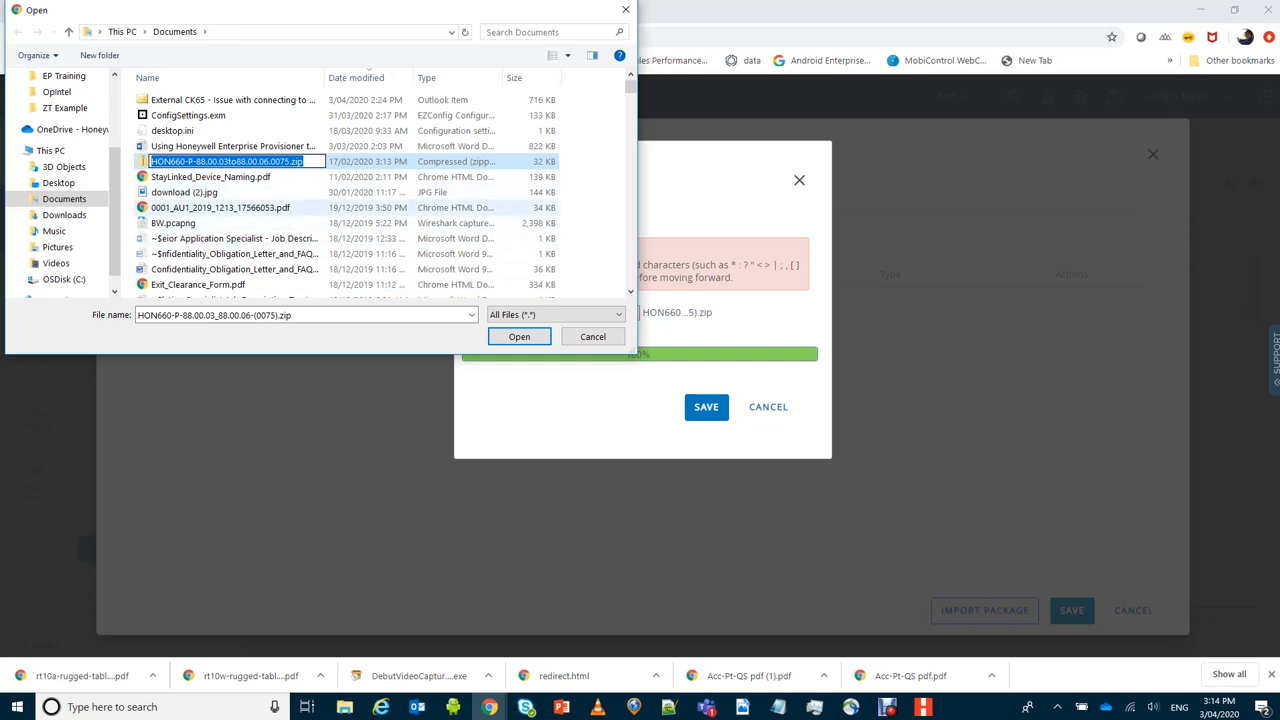
pyautogui.press('Return')
pyautogui.press('Return')
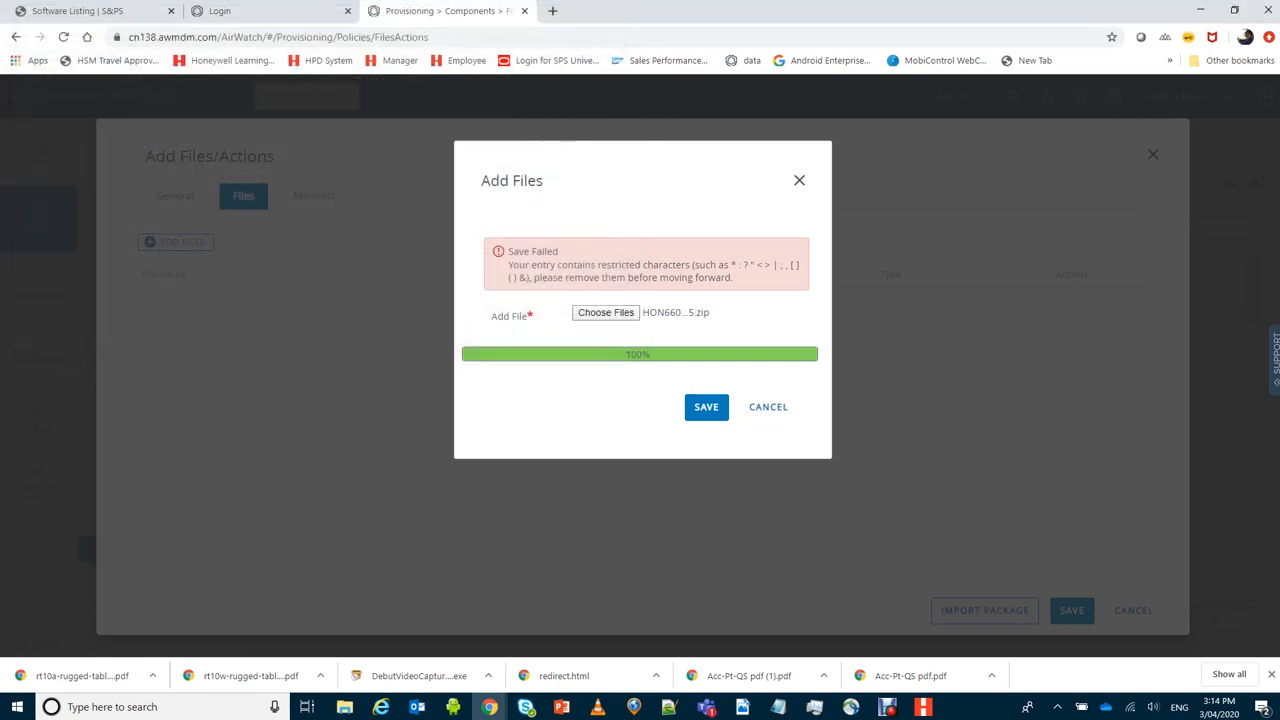
pyautogui.click(706, 407)
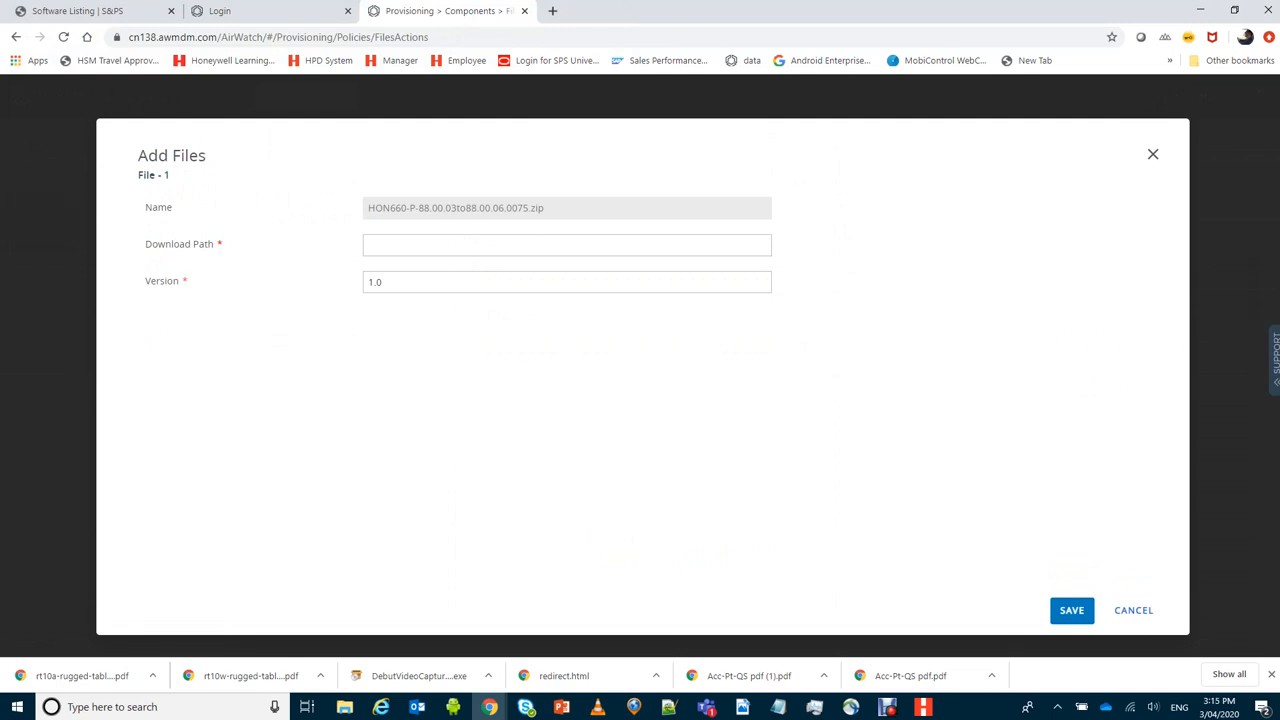
# Set the file's download path to /sdcard/Downloads/HON660-P-88.00.03to88.00.06.0075.zip and save the file entry
pyautogui.write('/sdcard')
pyautogui.write('/Downloads/')
pyautogui.hotkey('ctrl', 'v')
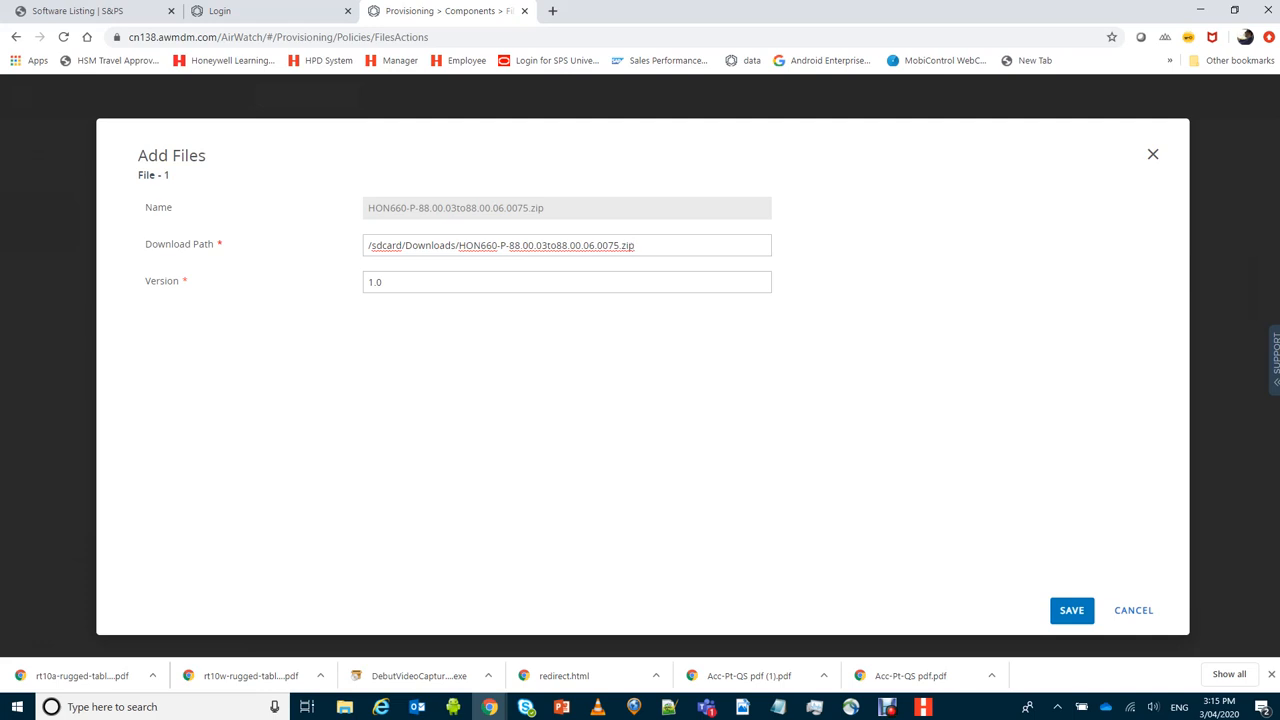
pyautogui.click(1072, 611)
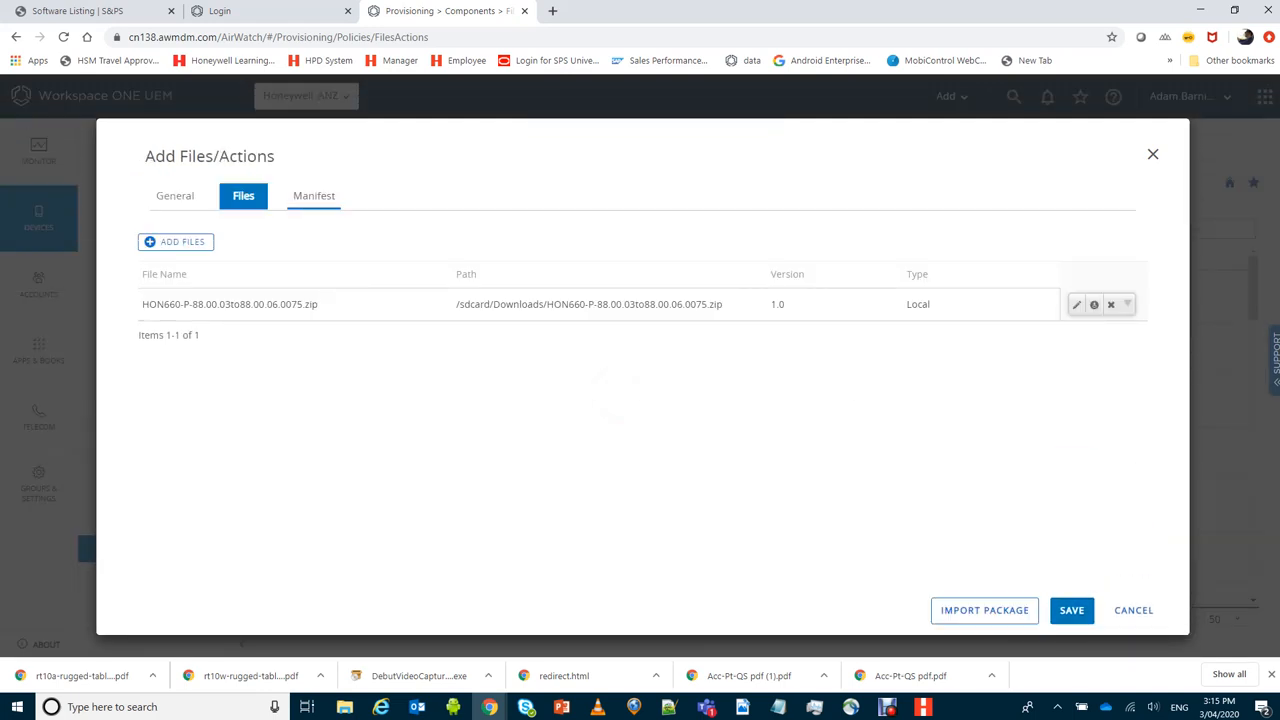
# Add a second file to the component by uploading Provisioner.xml from the EPDemo folder in C:\TEMP
pyautogui.click(314, 196)
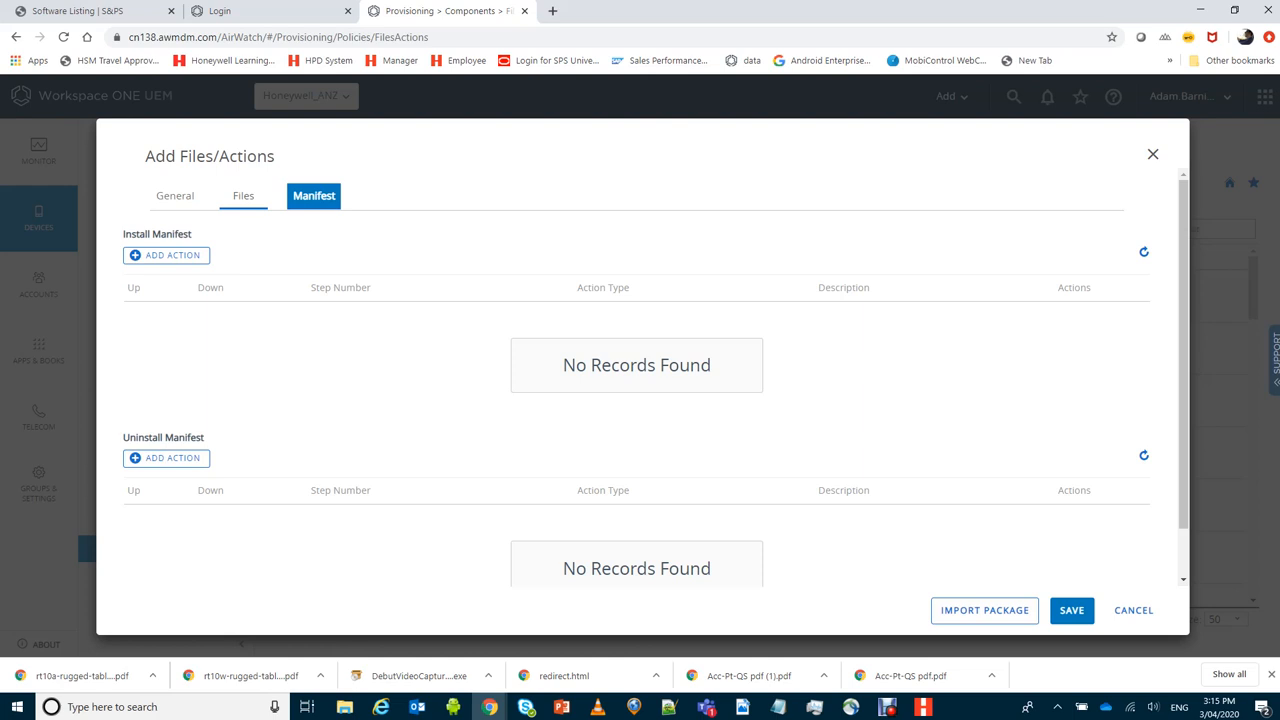
pyautogui.click(243, 196)
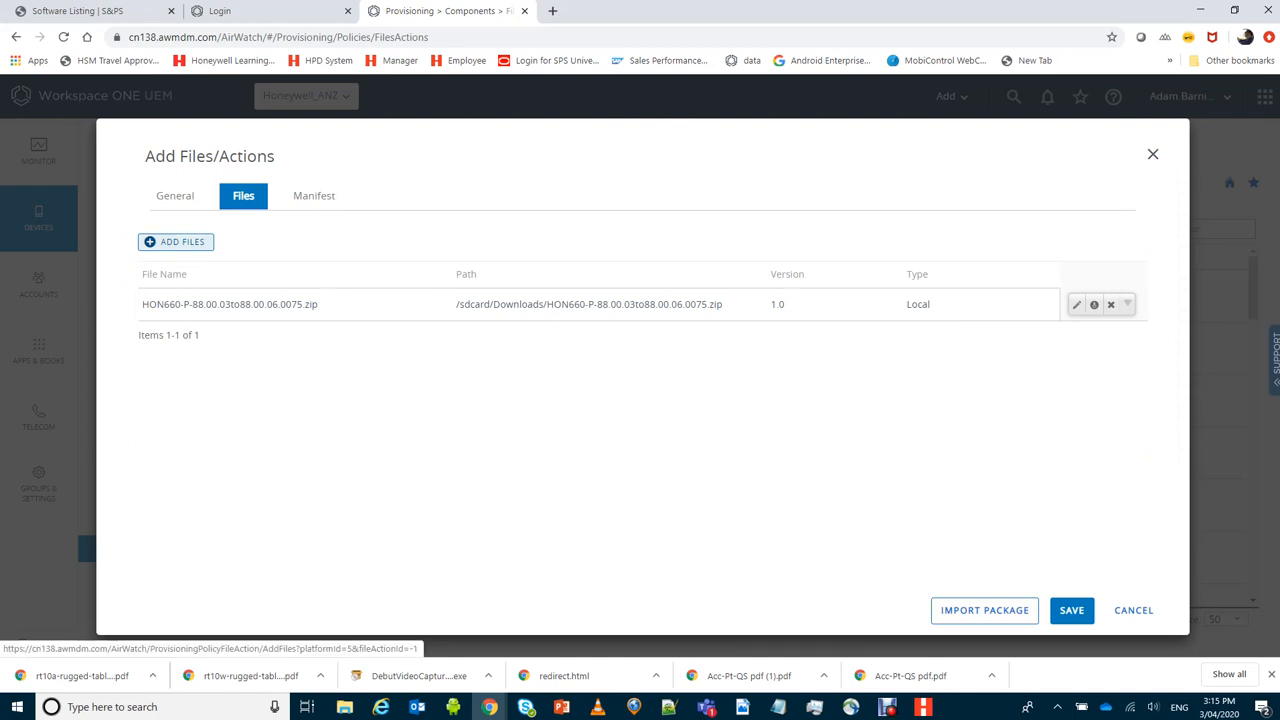
pyautogui.click(176, 241)
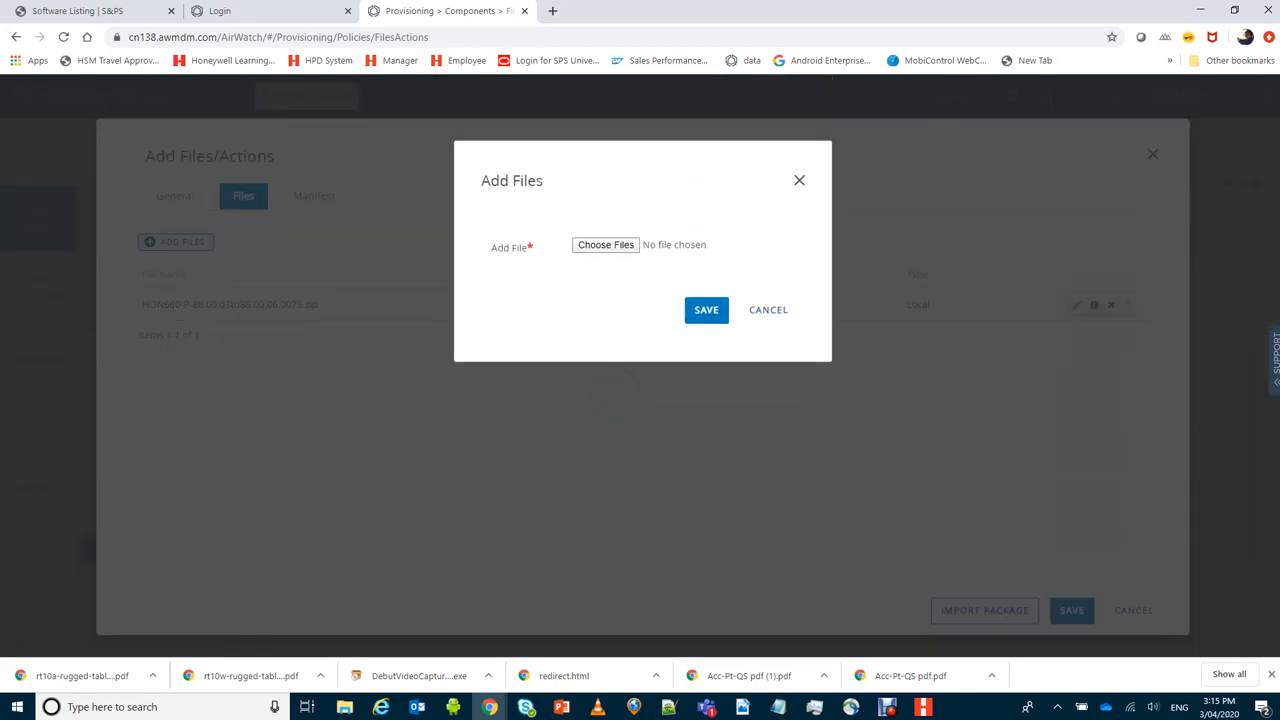
pyautogui.click(606, 245)
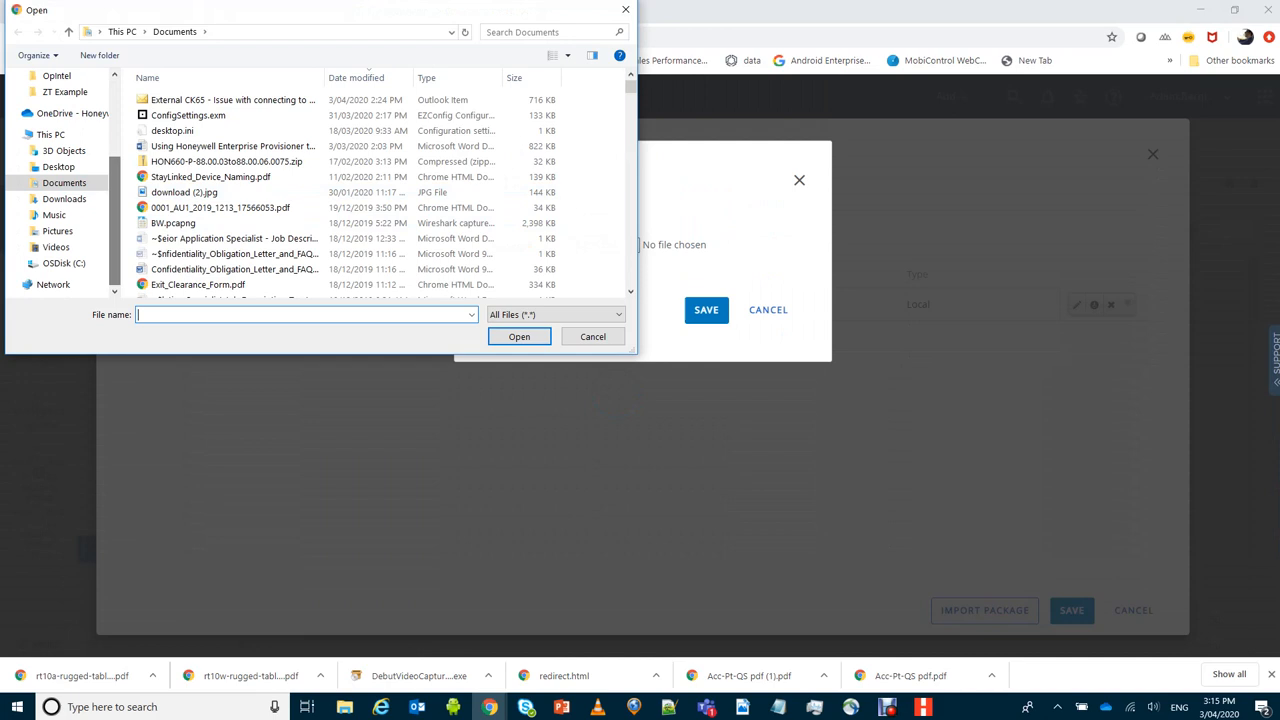
pyautogui.scroll(-4, 212, 195)
pyautogui.scroll(2, 212, 236)
pyautogui.scroll(-8, 212, 236)
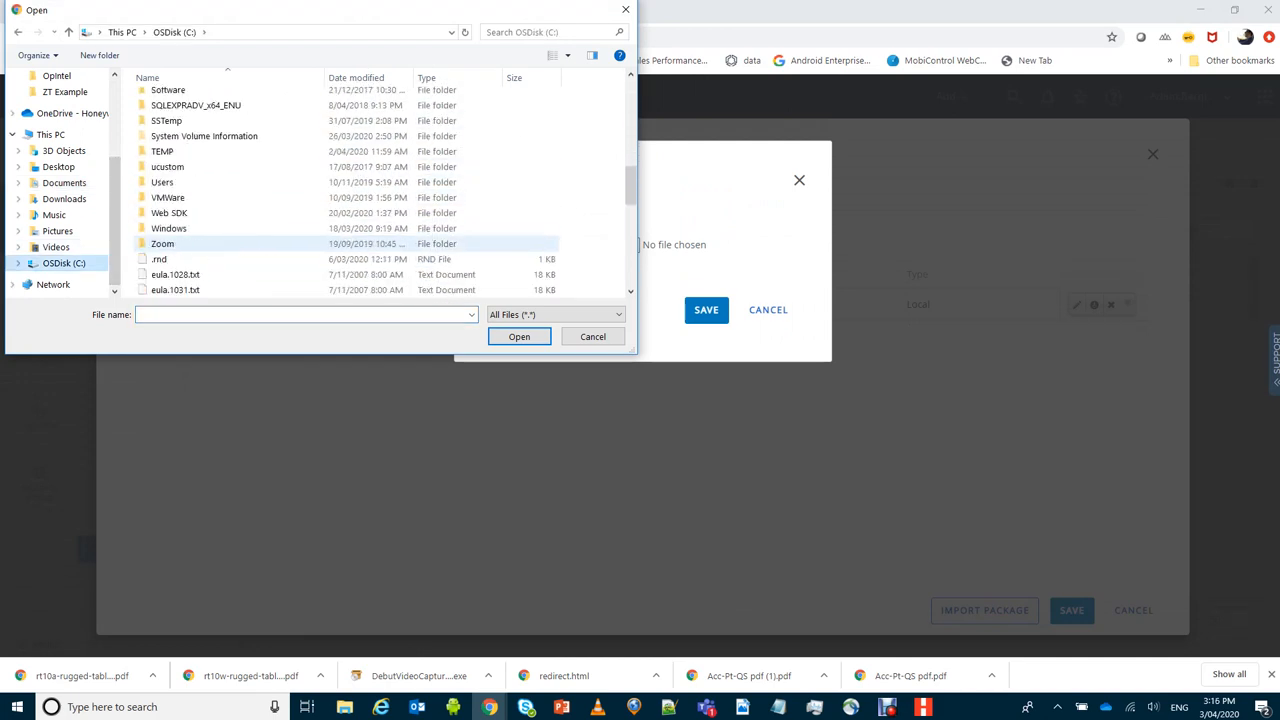
pyautogui.scroll(10, 212, 200)
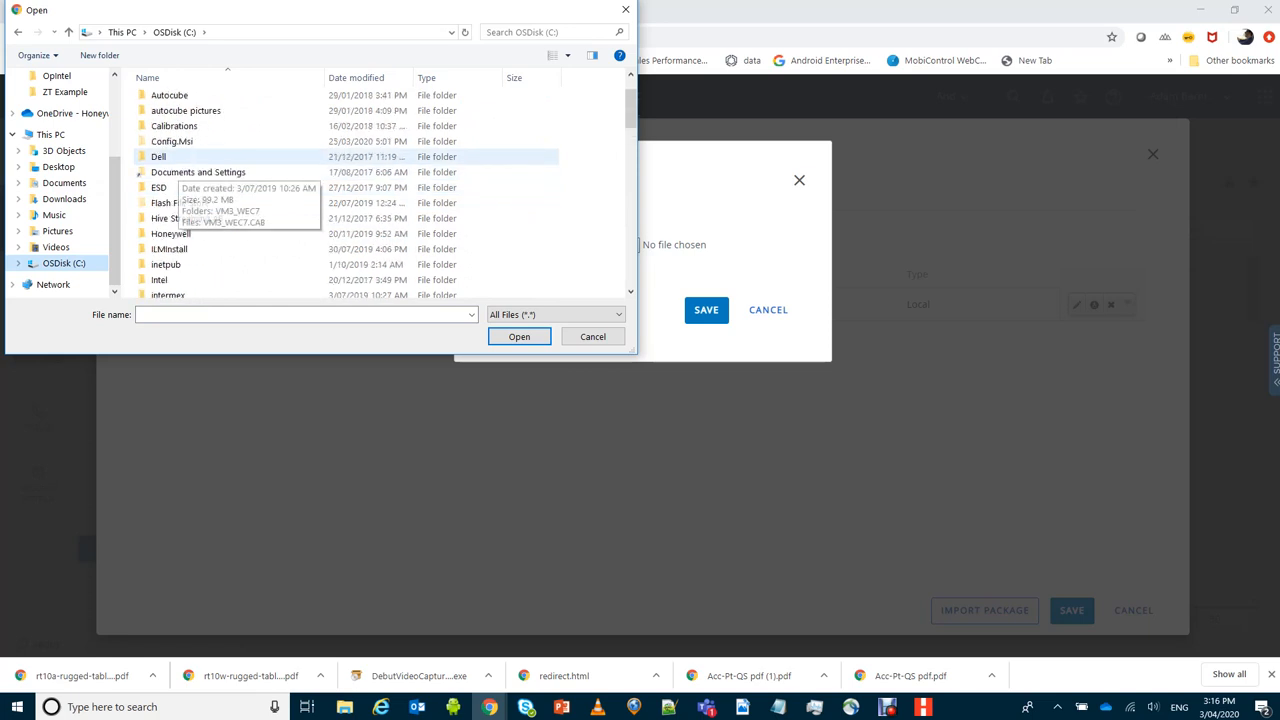
pyautogui.scroll(-7, 200, 161)
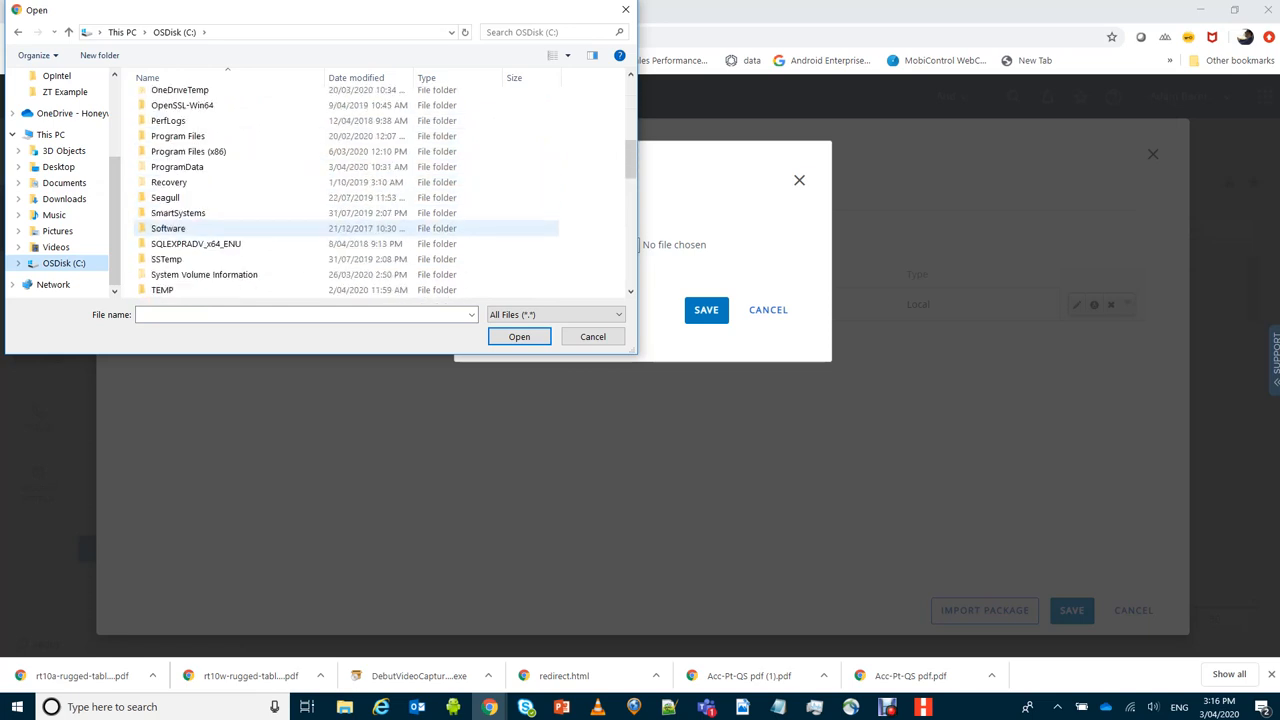
pyautogui.scroll(-1, 200, 250)
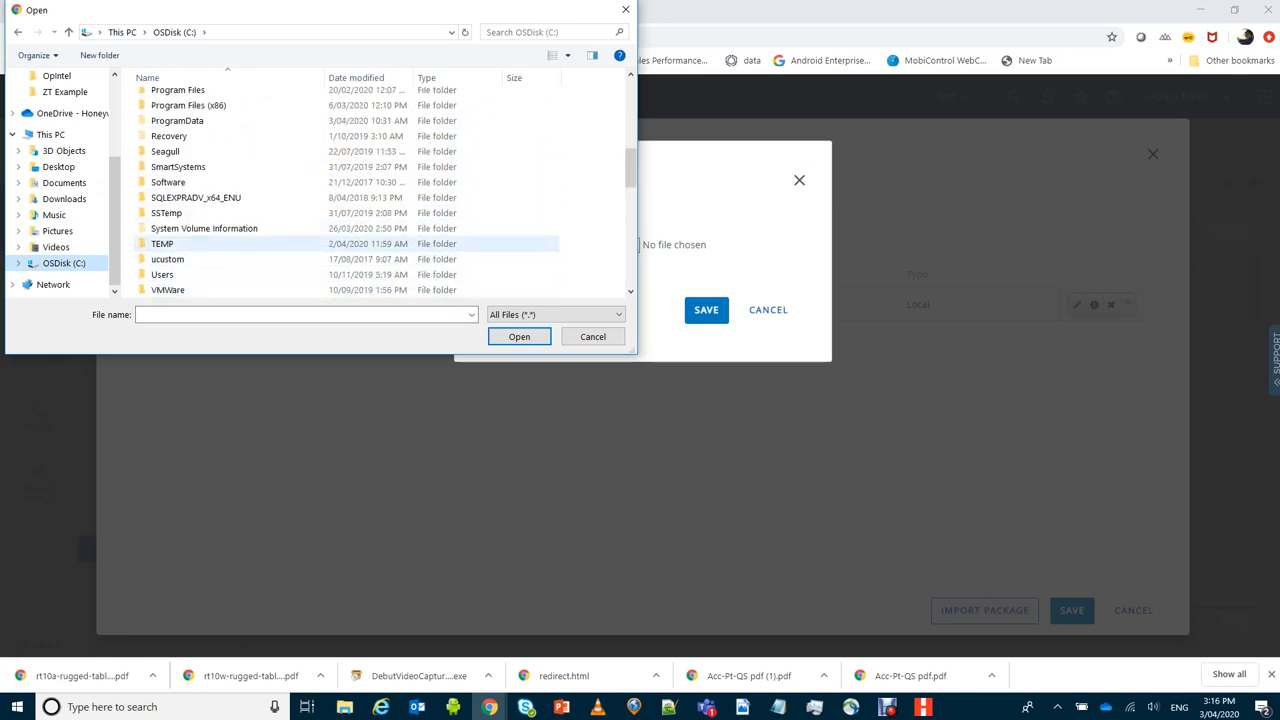
pyautogui.doubleClick(165, 243)
pyautogui.doubleClick(170, 100)
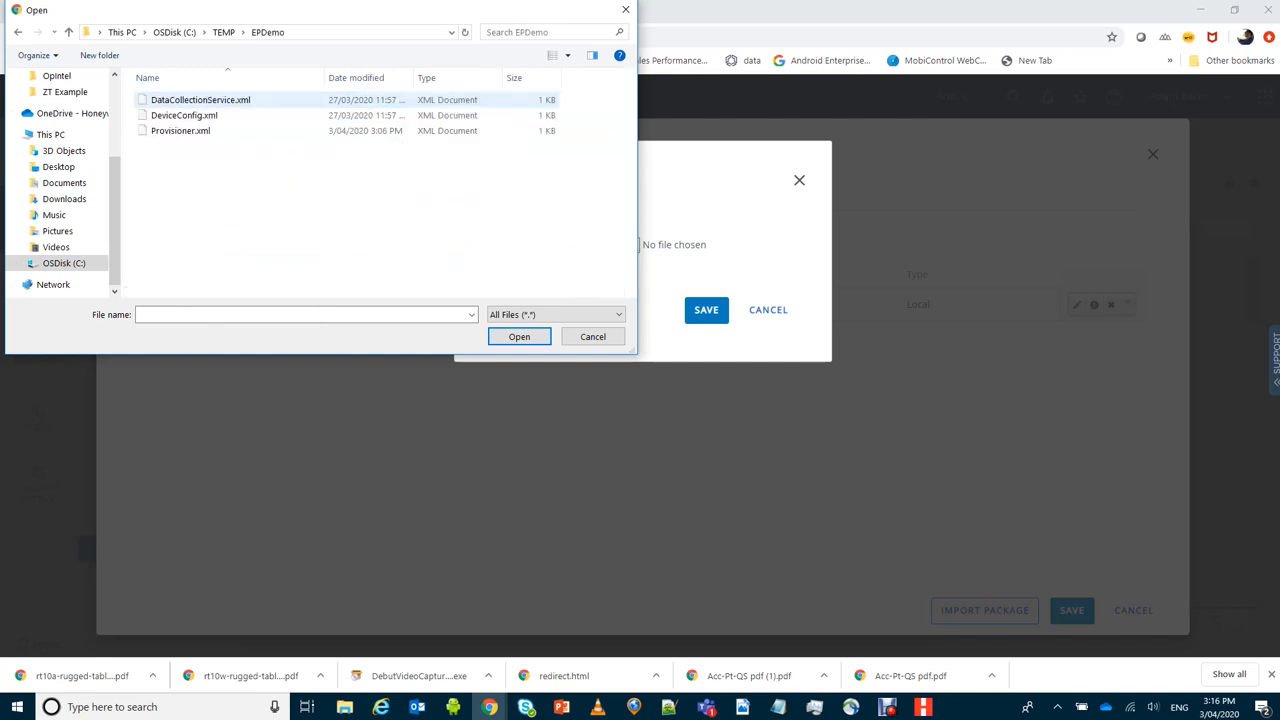
pyautogui.click(180, 131)
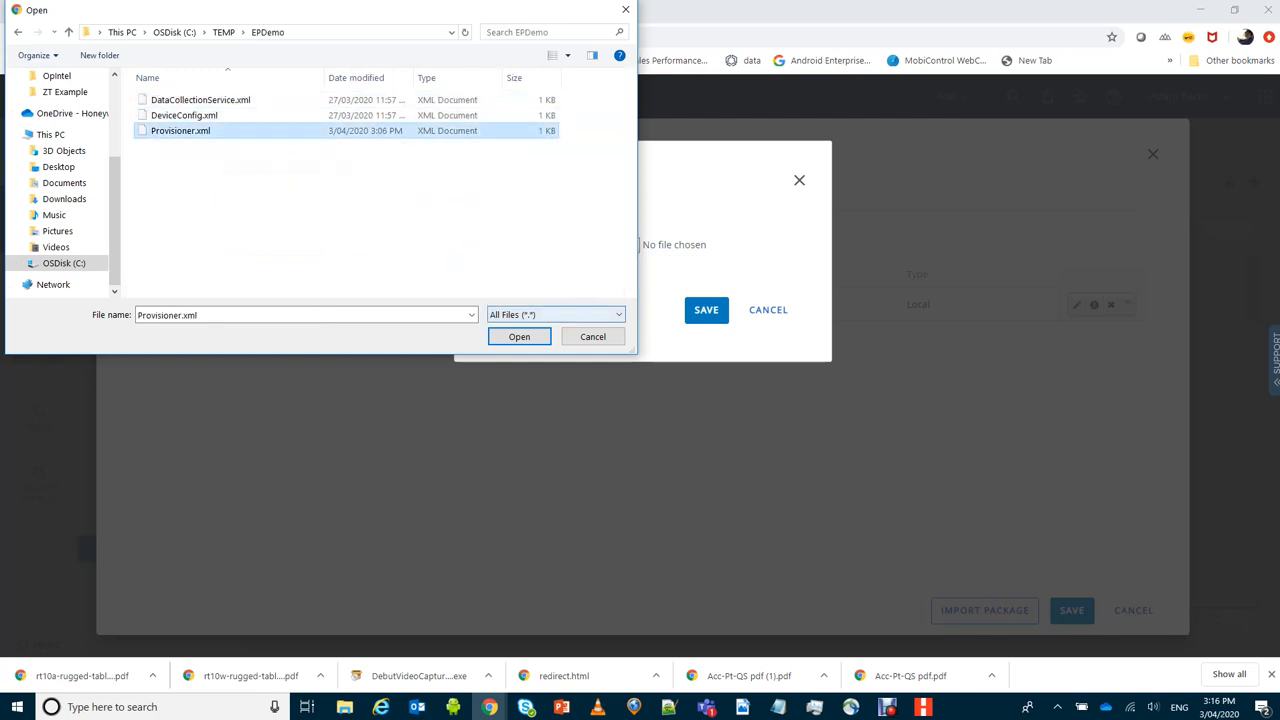
pyautogui.click(519, 336)
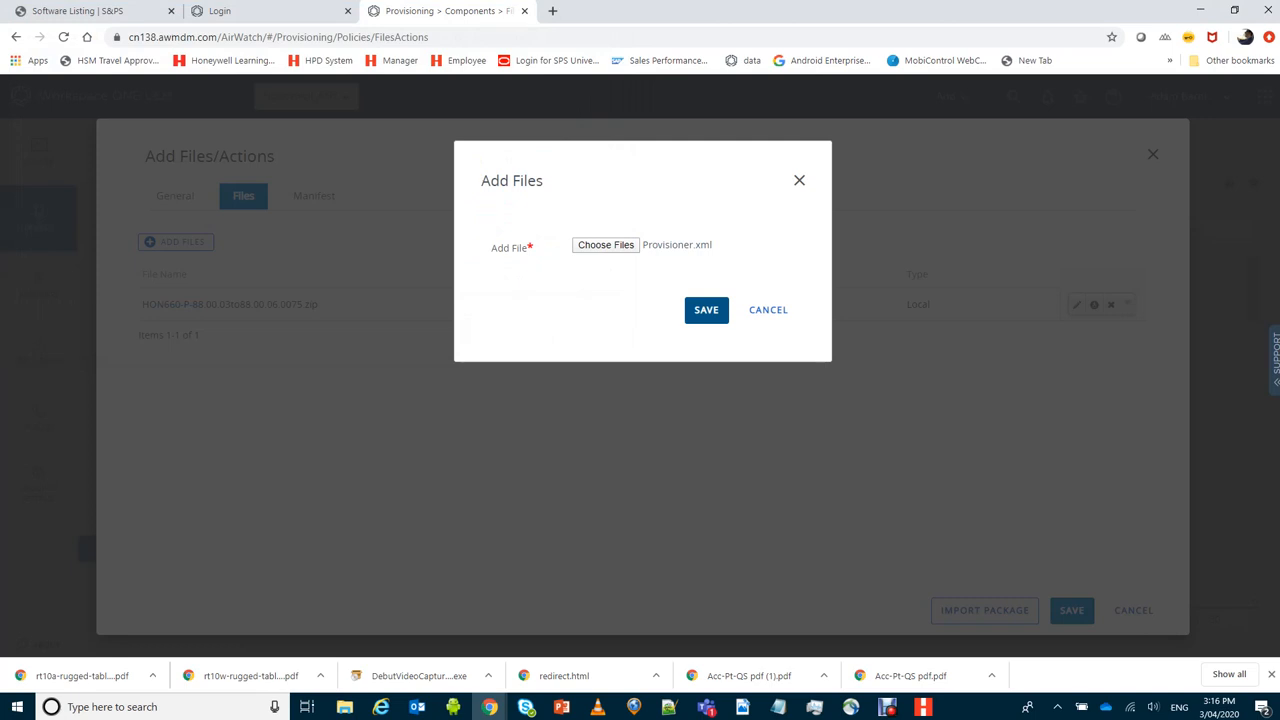
pyautogui.click(706, 310)
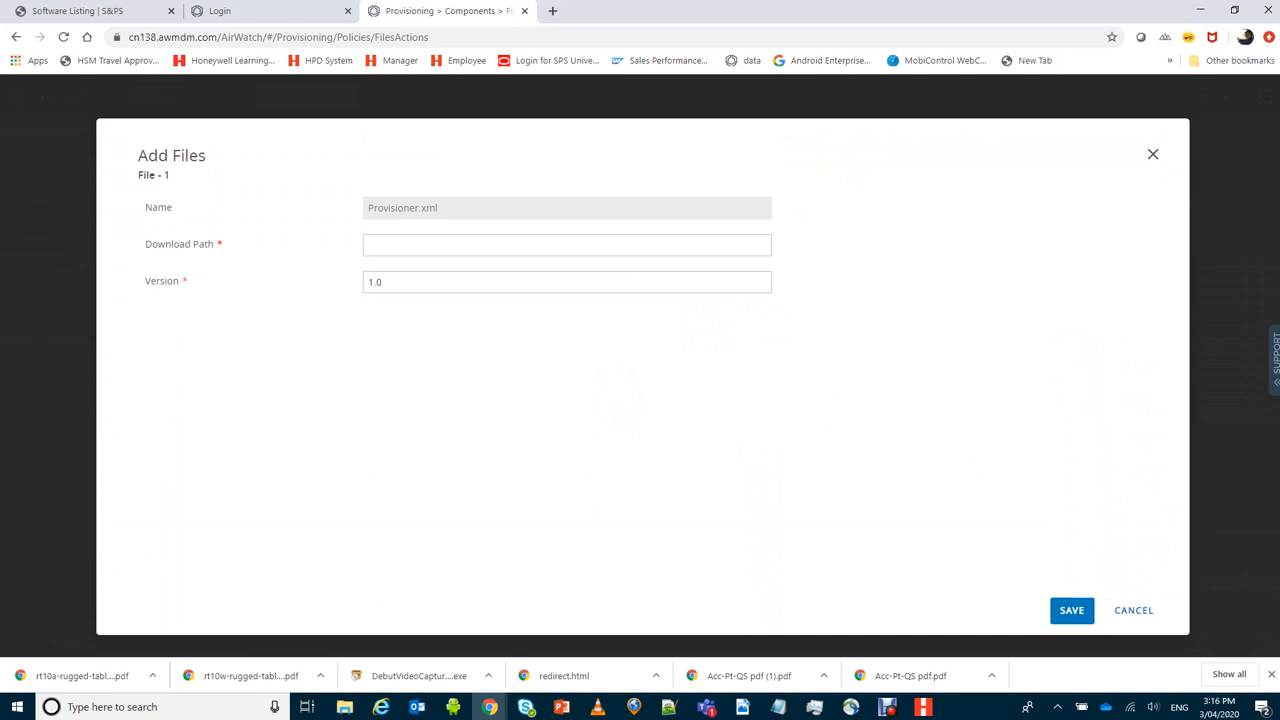
# Set the Provisioner.xml download path to /sdcard/honeywell/Provisoner.xml and save the file entry
pyautogui.write('/sdcard/honeywell')
pyautogui.write('/Provi')
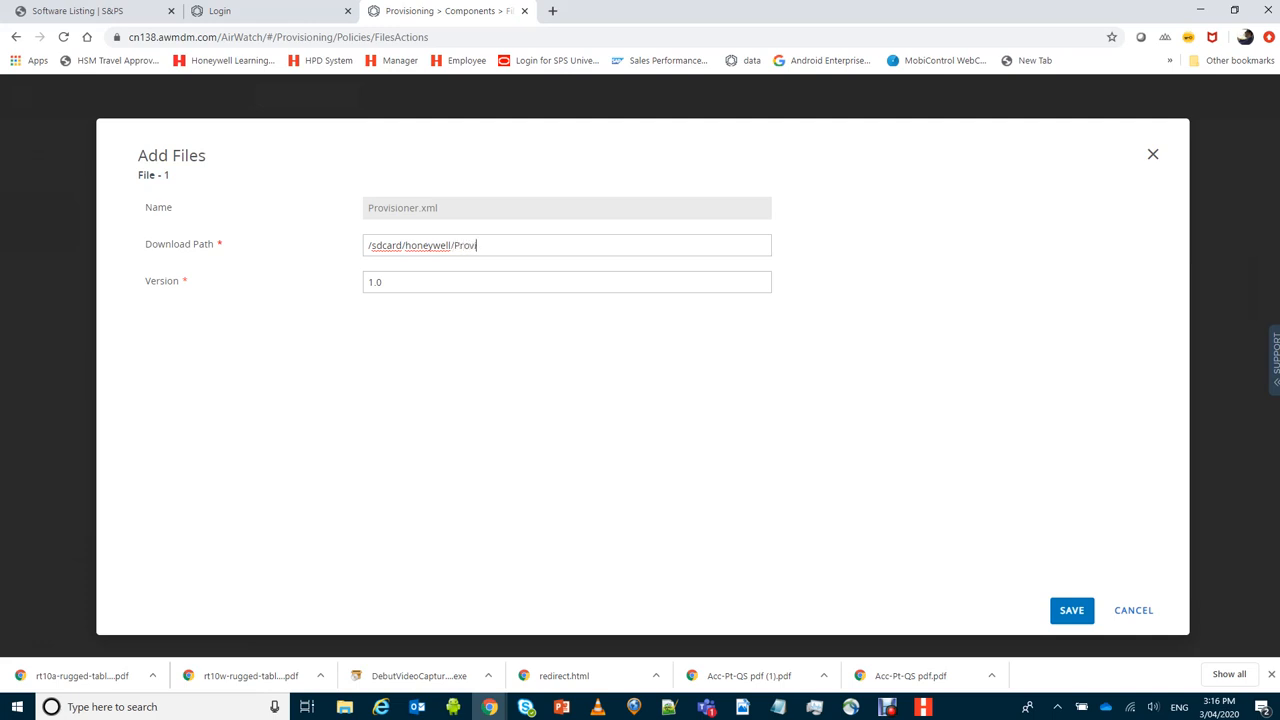
pyautogui.write('soner.xml')
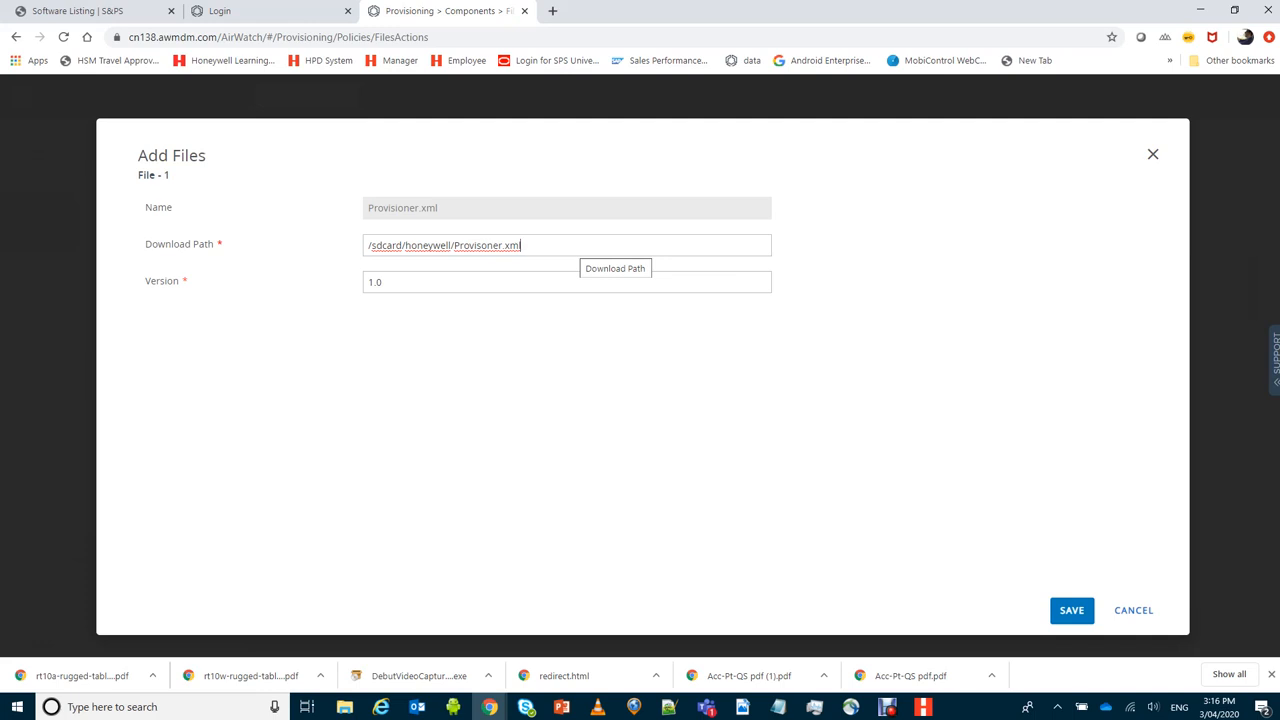
pyautogui.click(1072, 611)
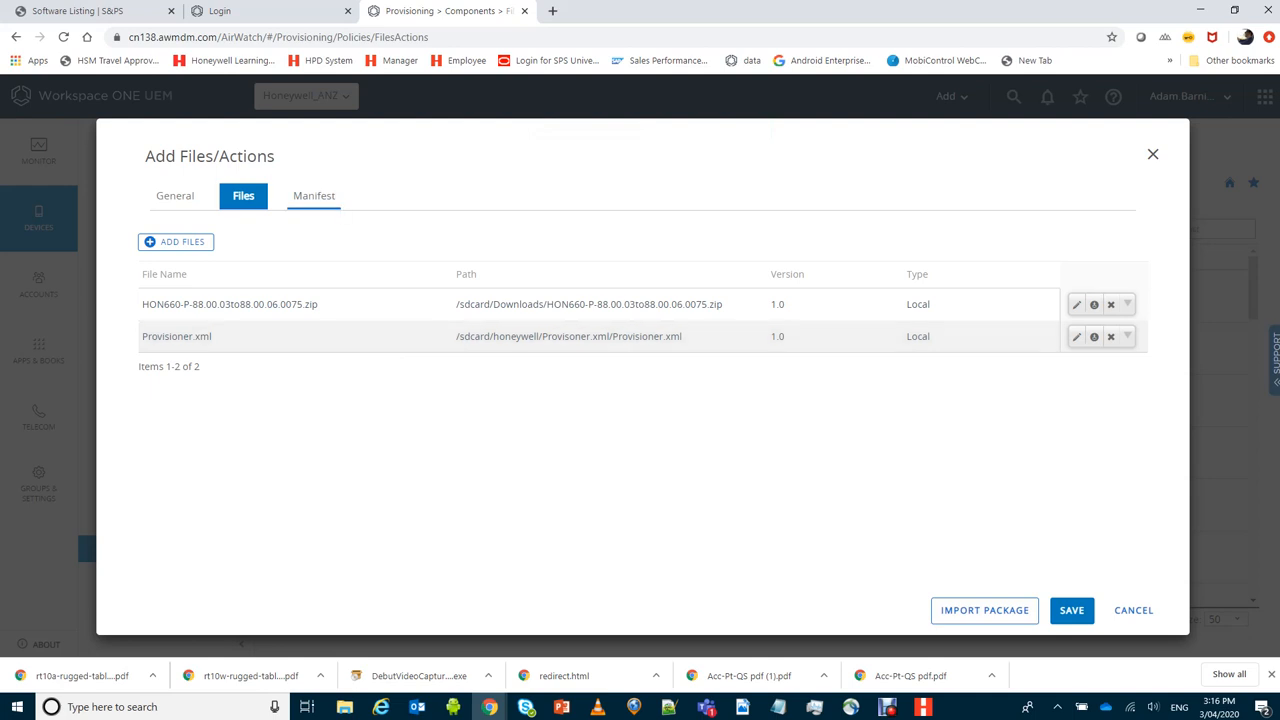
# Start a new action in the component's install manifest and set its type to Run Intent
pyautogui.click(314, 196)
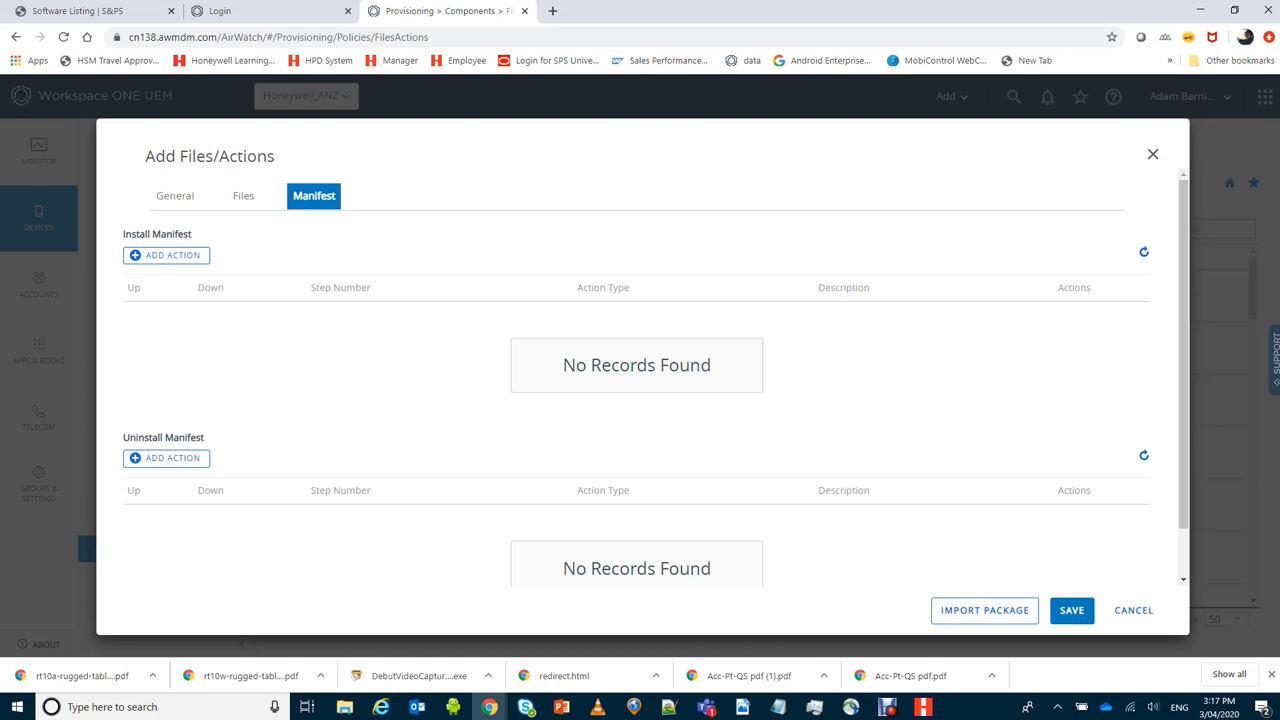
pyautogui.click(167, 255)
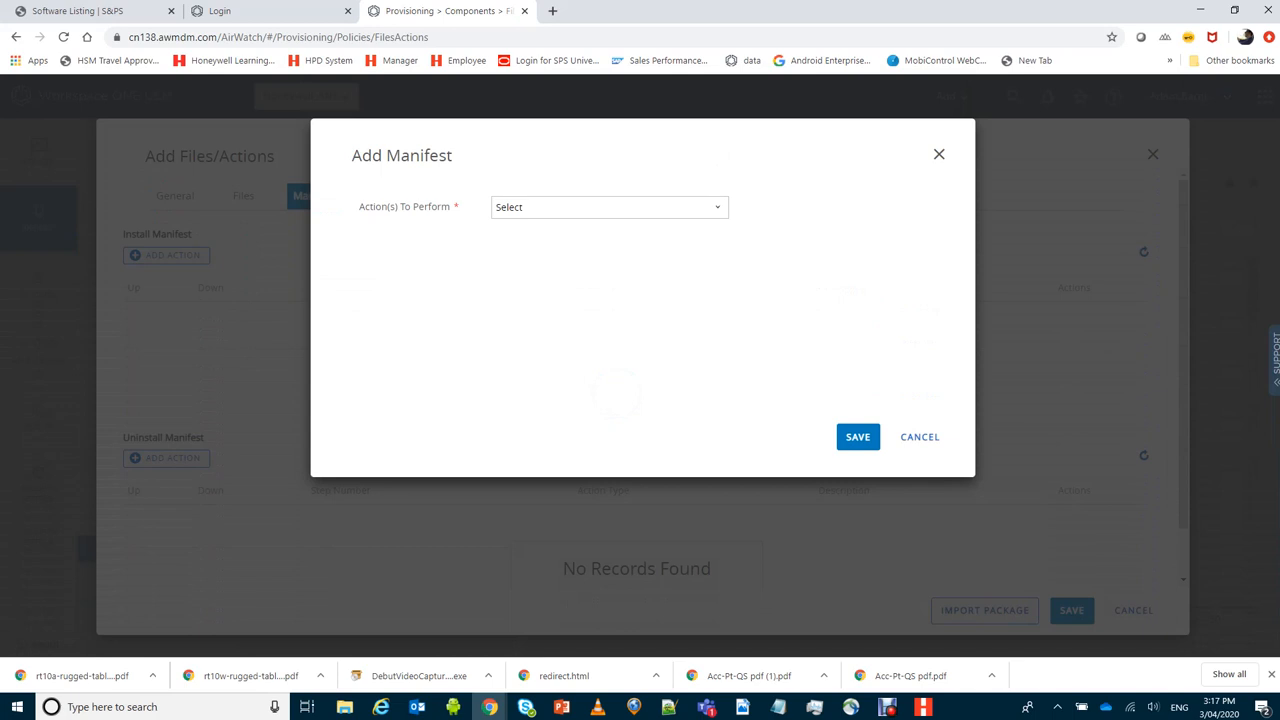
pyautogui.click(610, 207)
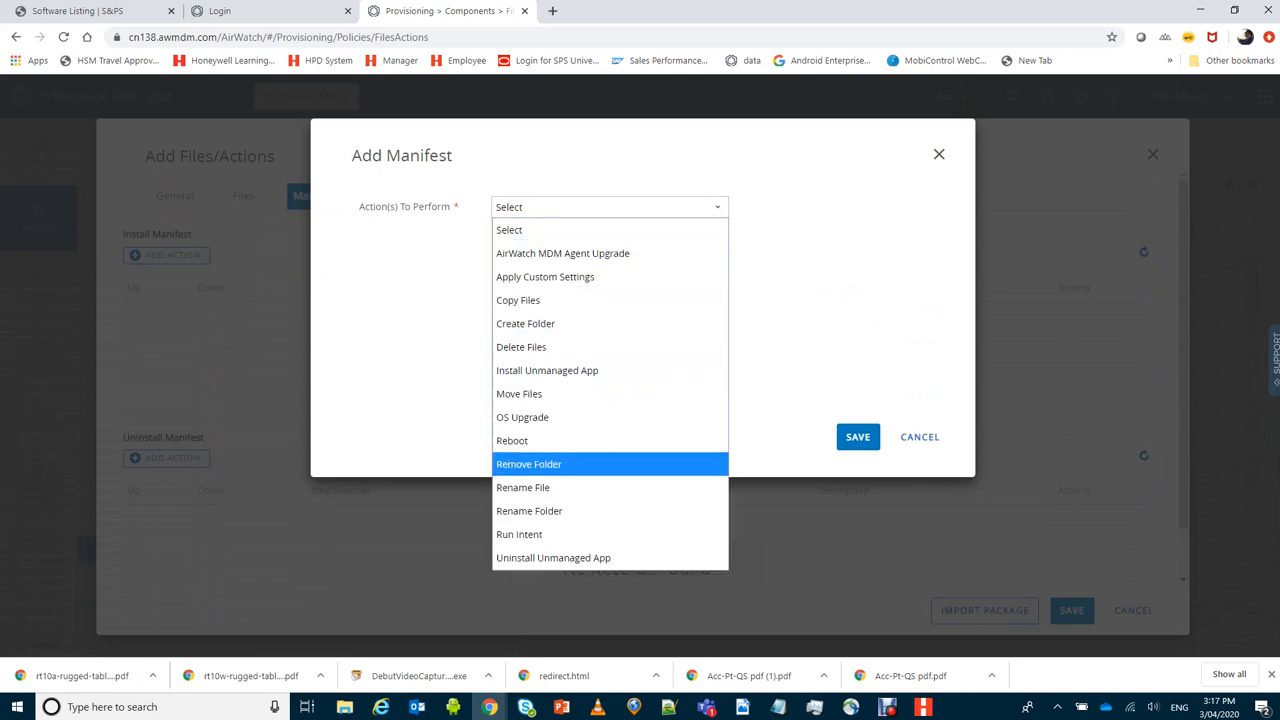
pyautogui.press('Return')
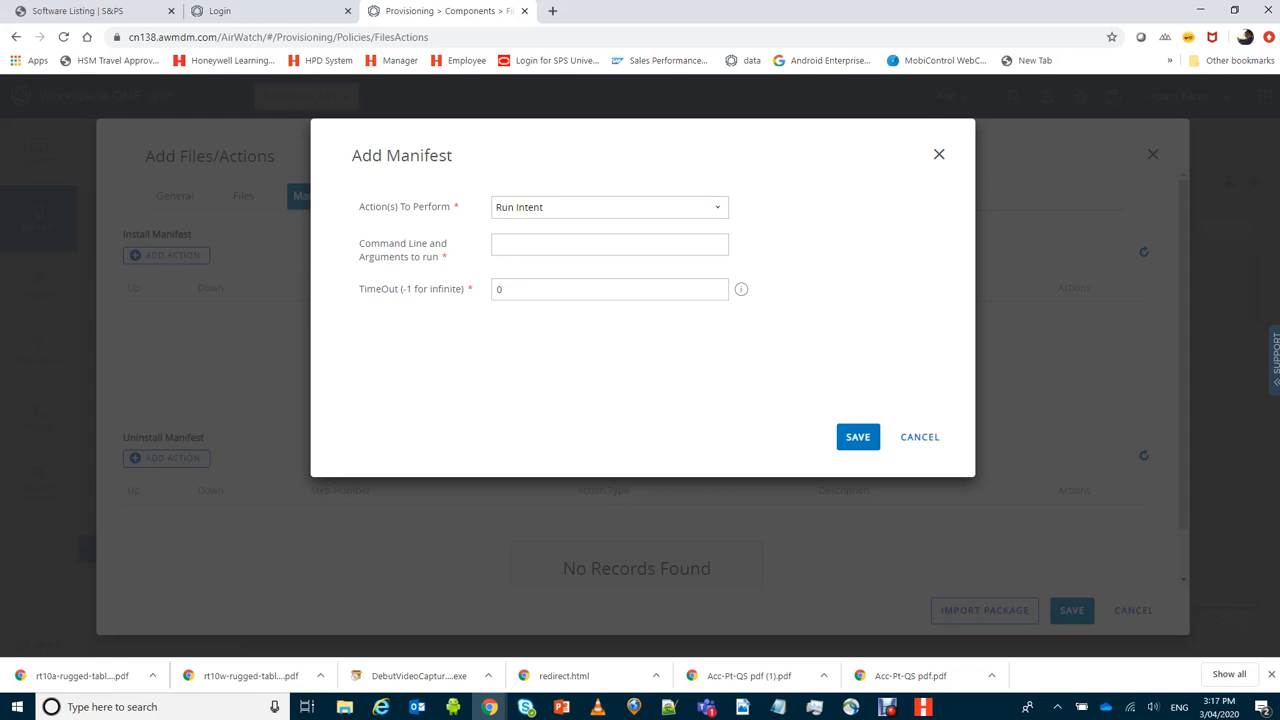
# Copy the full Provisioner XML intent line, from mode=explicit through path=/sdcard/honeywell/Provisioner.xml, from the Notepad notes and return to the browser
pyautogui.click(778, 707)
pyautogui.moveTo(1015, 277); pyautogui.dragTo(387, 308)
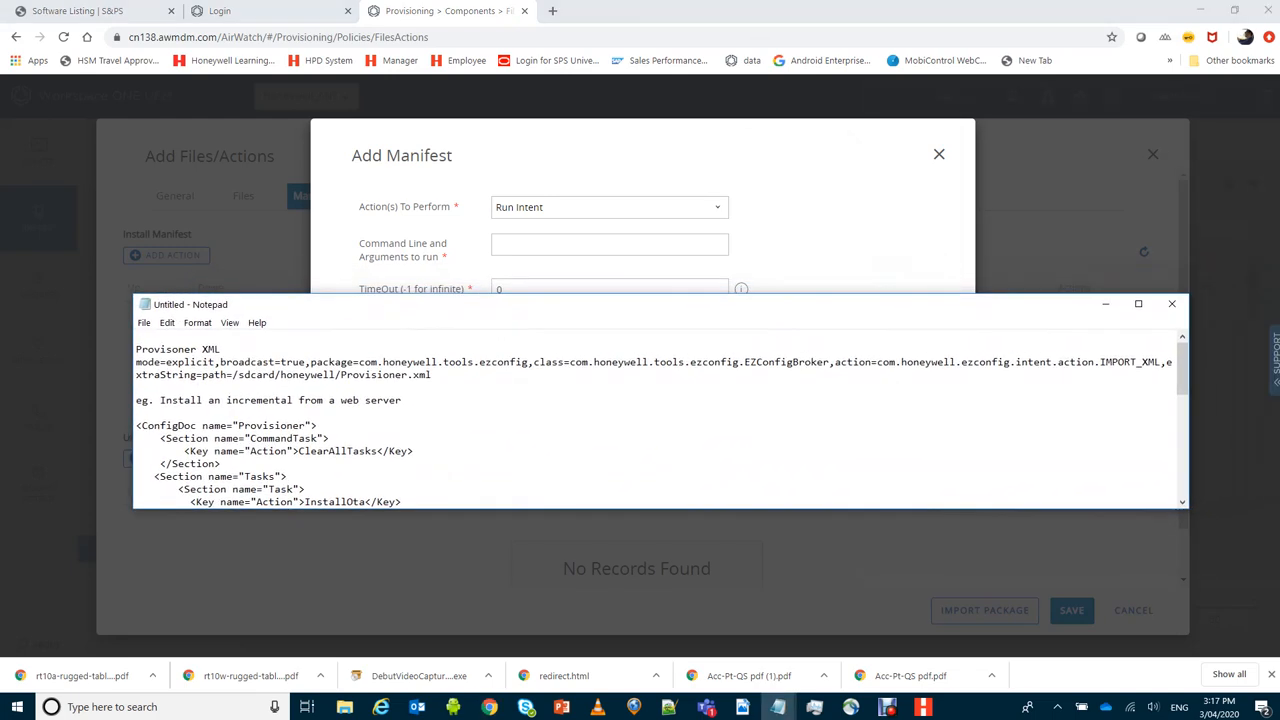
pyautogui.moveTo(432, 375); pyautogui.dragTo(138, 361)
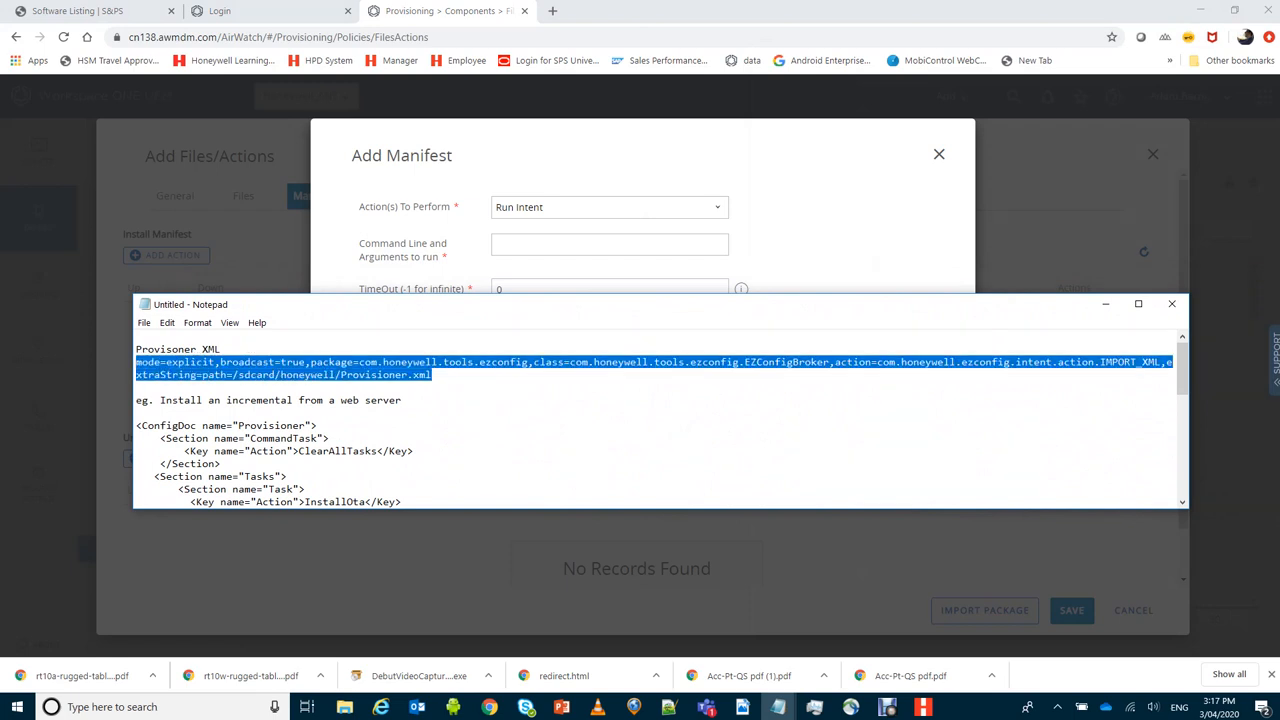
pyautogui.moveTo(1188, 416); pyautogui.dragTo(1256, 416)
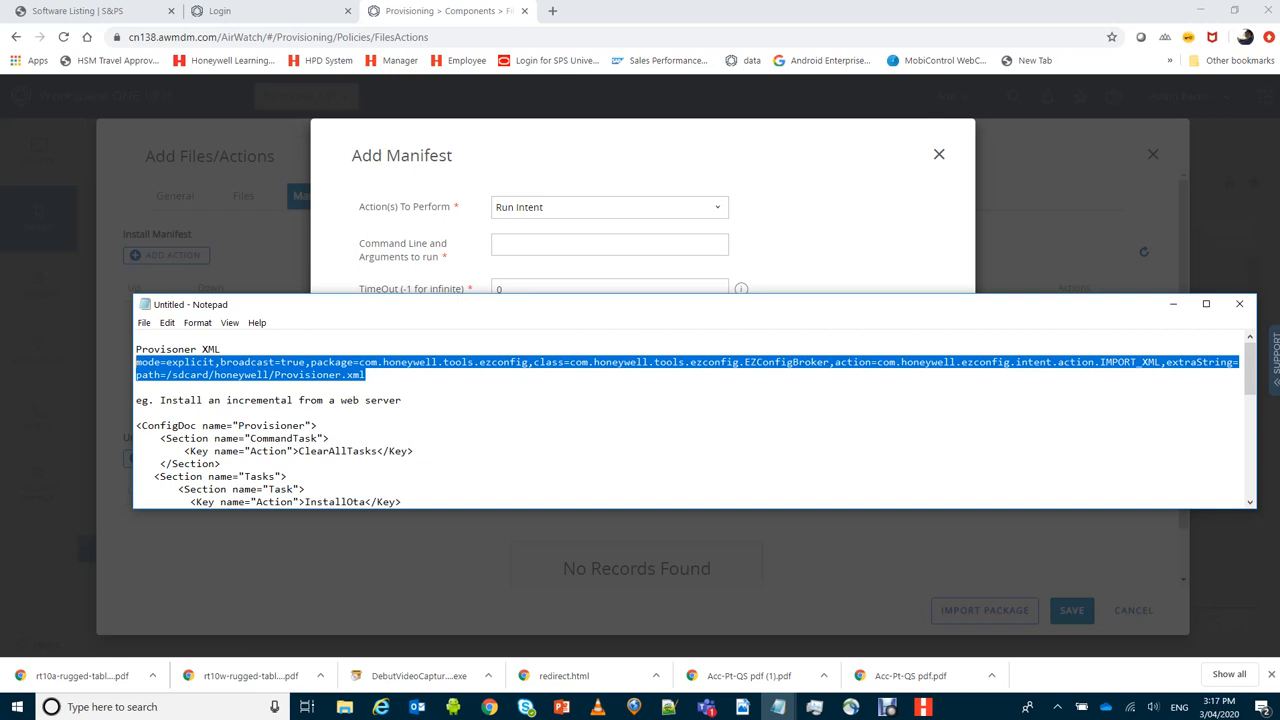
pyautogui.moveTo(366, 375); pyautogui.dragTo(136, 358)
pyautogui.hotkey('alt', 'Tab')
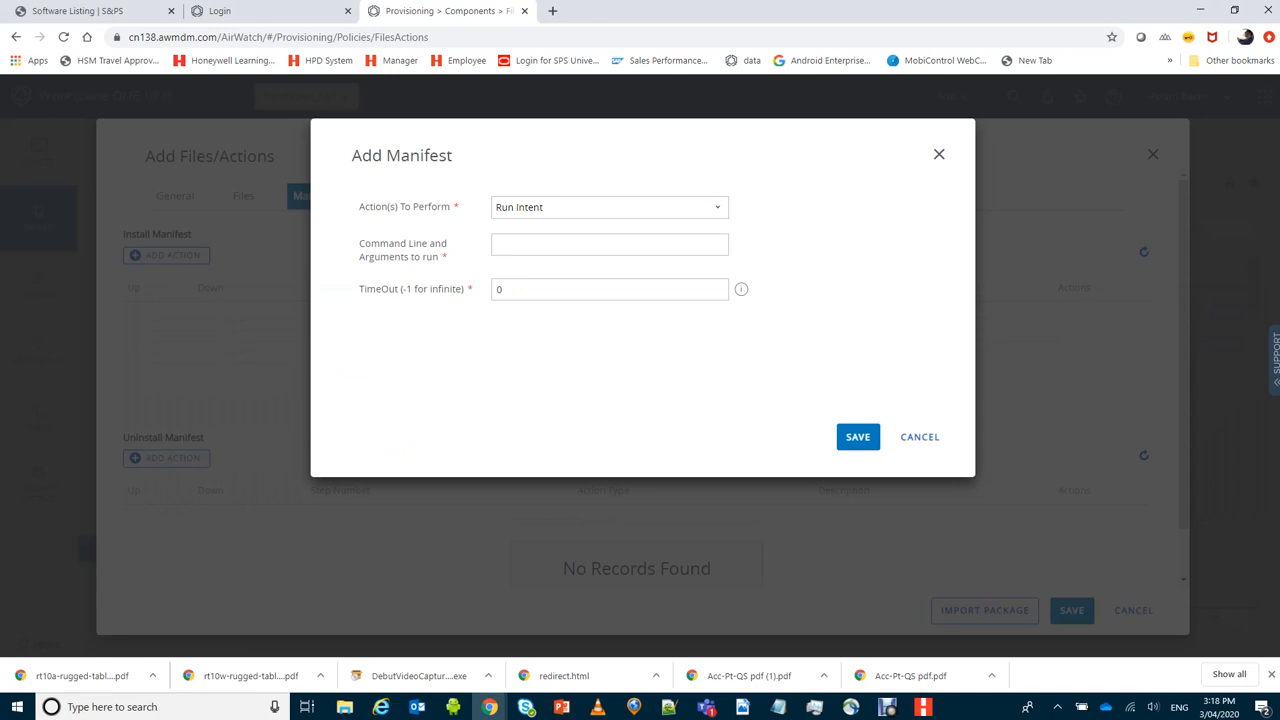
# Paste the copied intent as the Run Intent command line, save the action, and save the Files/Actions component
pyautogui.hotkey('ctrl', 'v')
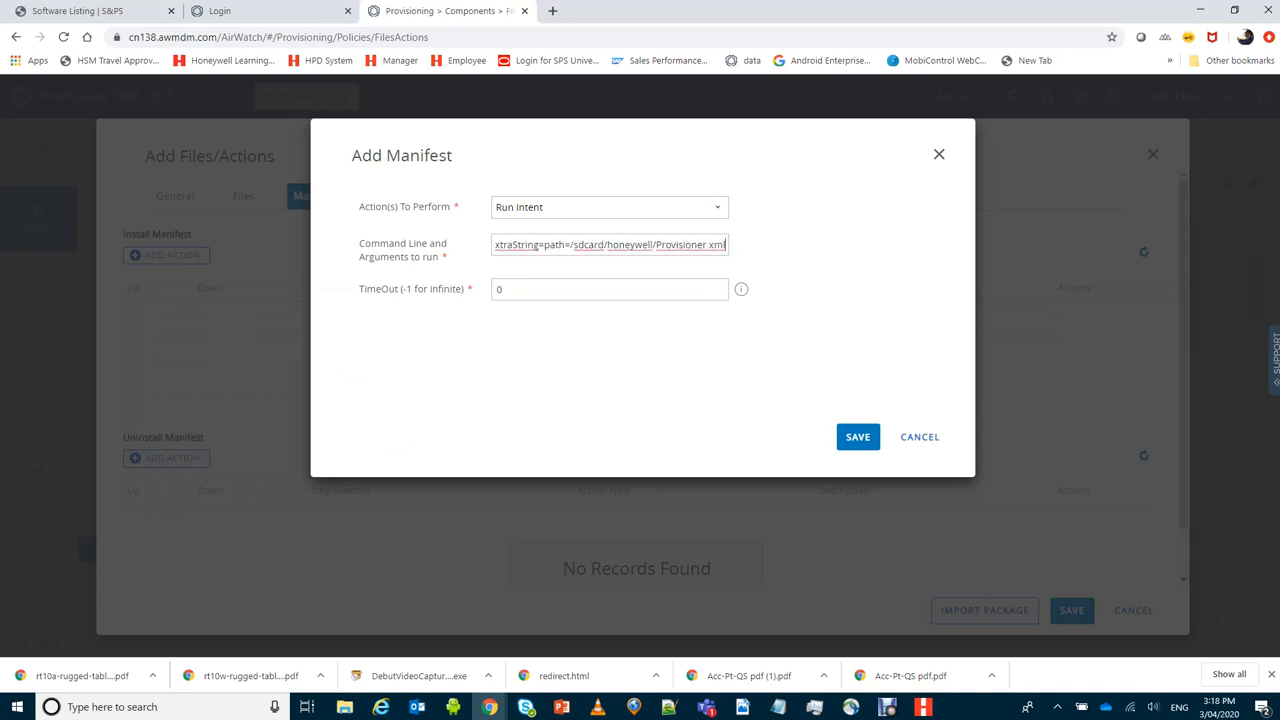
pyautogui.click(857, 436)
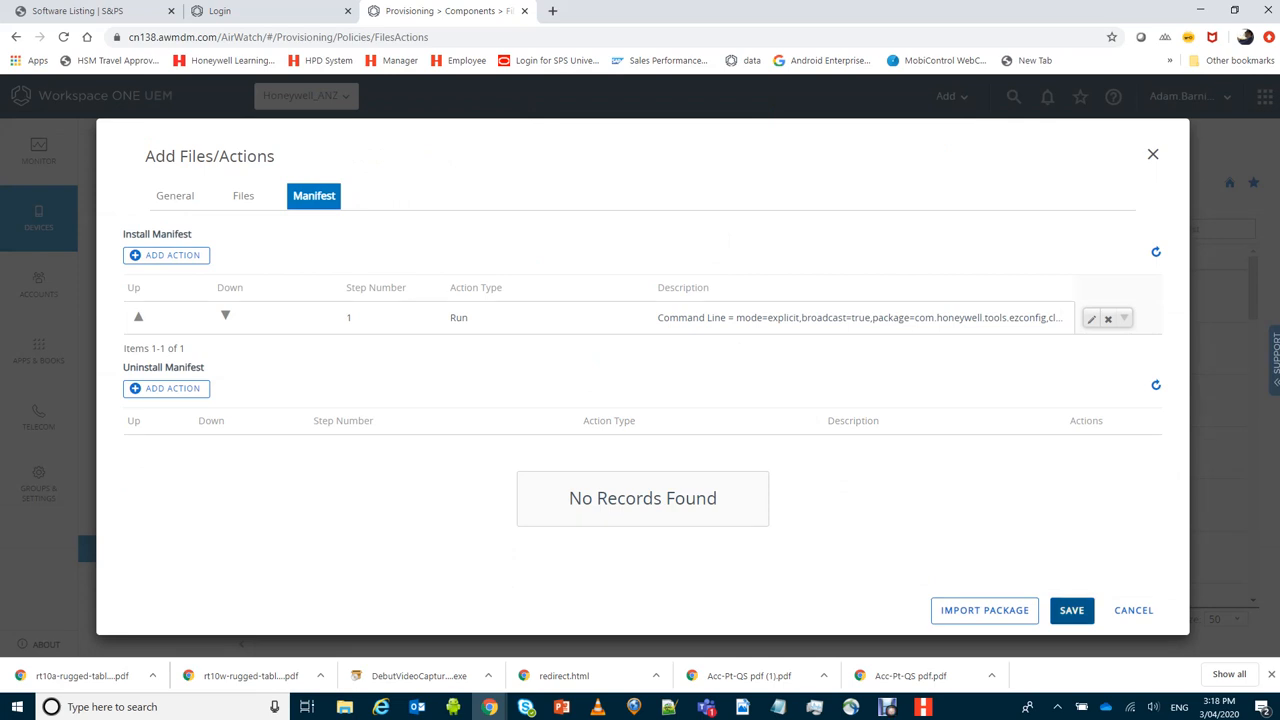
pyautogui.click(1072, 611)
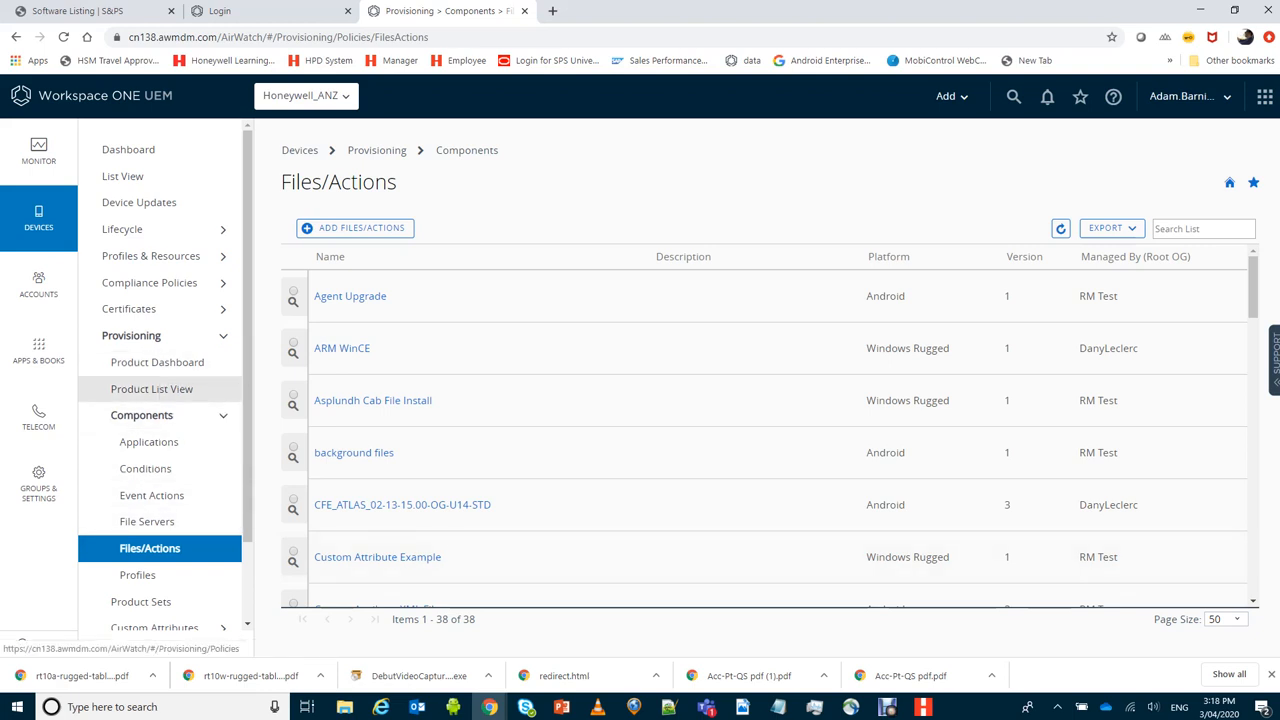
# Create a new product from the Product List View and name it Install Honeywell FW A9 MR3 to MR6
pyautogui.click(151, 389)
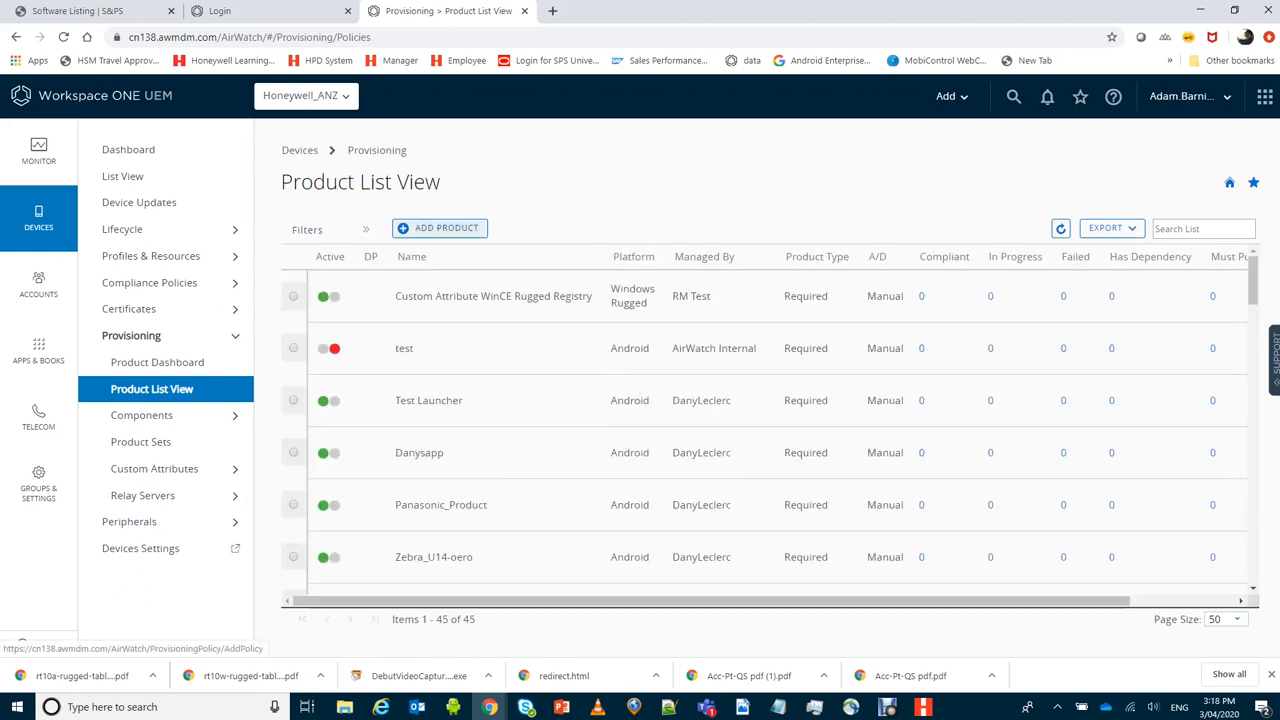
pyautogui.click(440, 228)
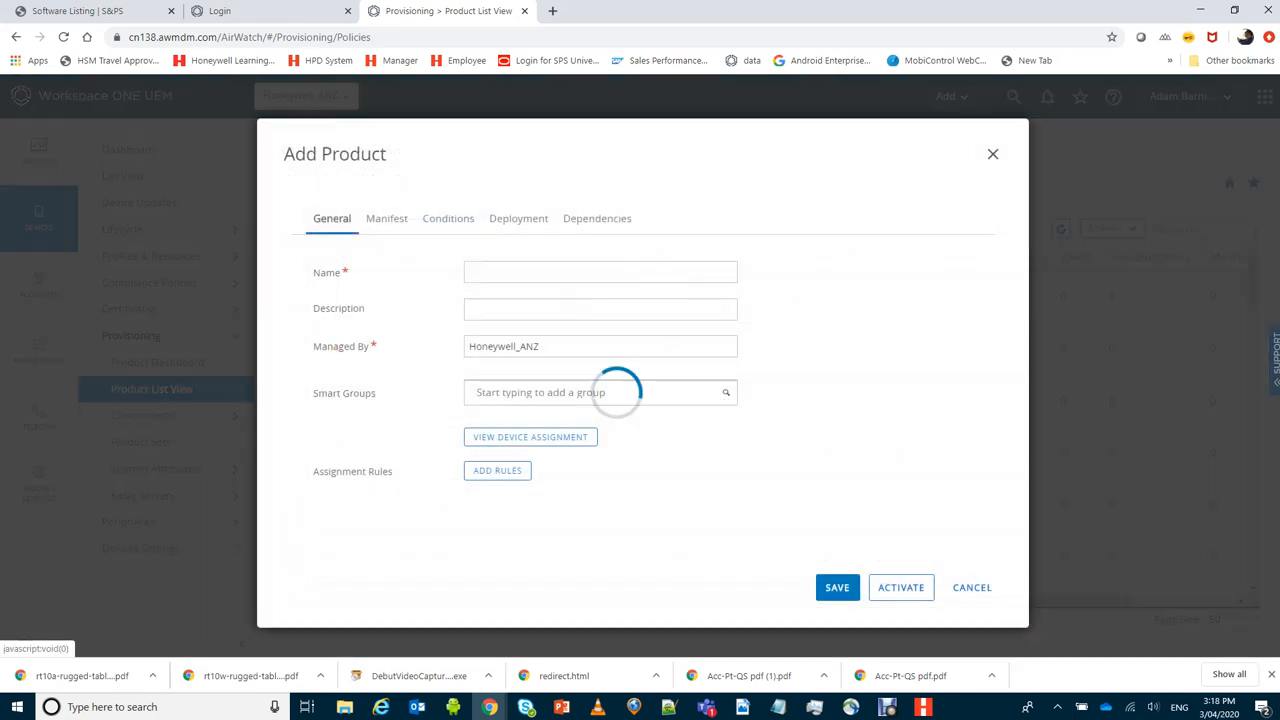
pyautogui.click(600, 272)
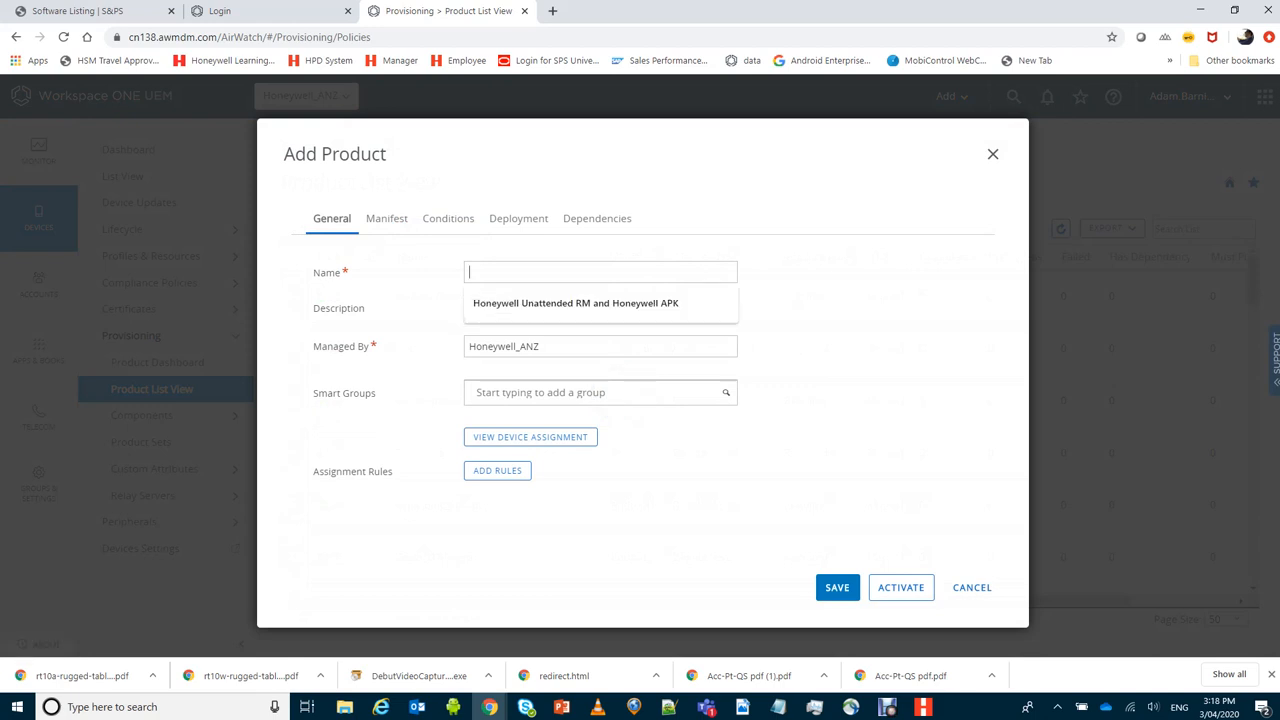
pyautogui.write('Install Honeyw')
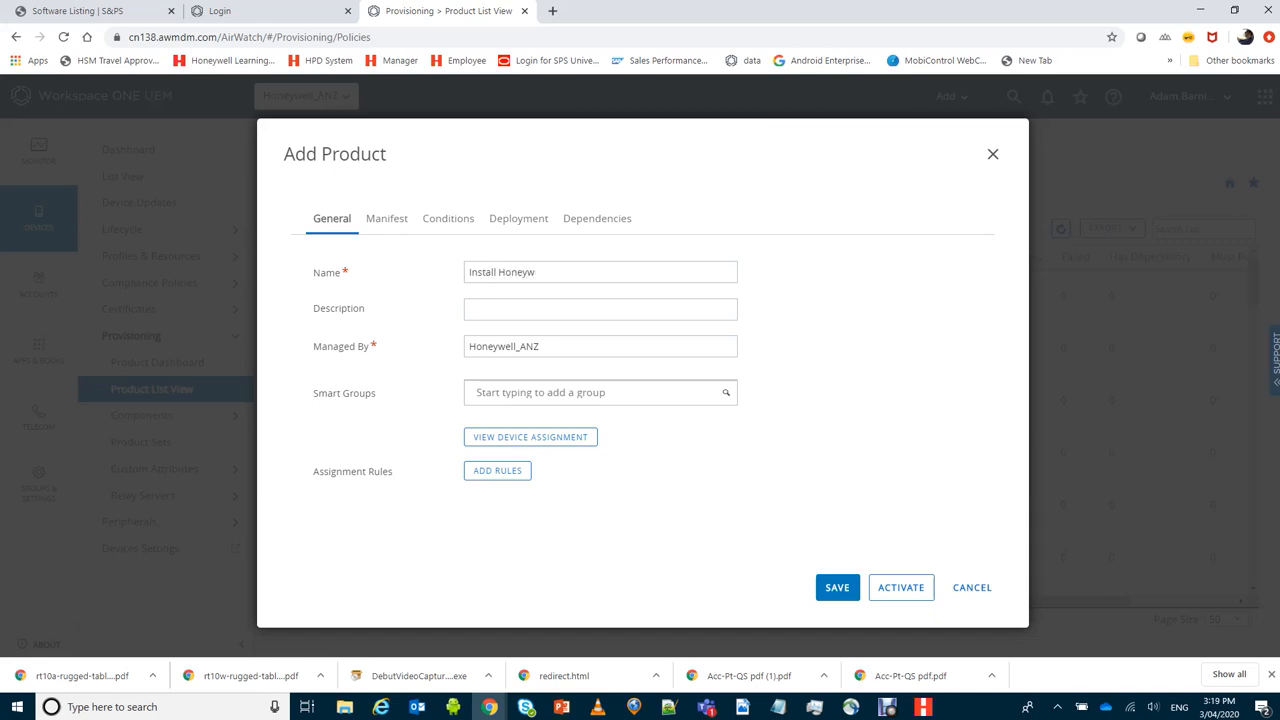
pyautogui.write('eell FW M')
pyautogui.press('BackSpace')
pyautogui.write('A9 MR3 to MR6')
# Assign the product to the Honeywell_ANZ smart group
pyautogui.click(590, 393)
pyautogui.press('Down')
pyautogui.press('Down')
pyautogui.press('Down')
pyautogui.press('Up')
pyautogui.press('Return')
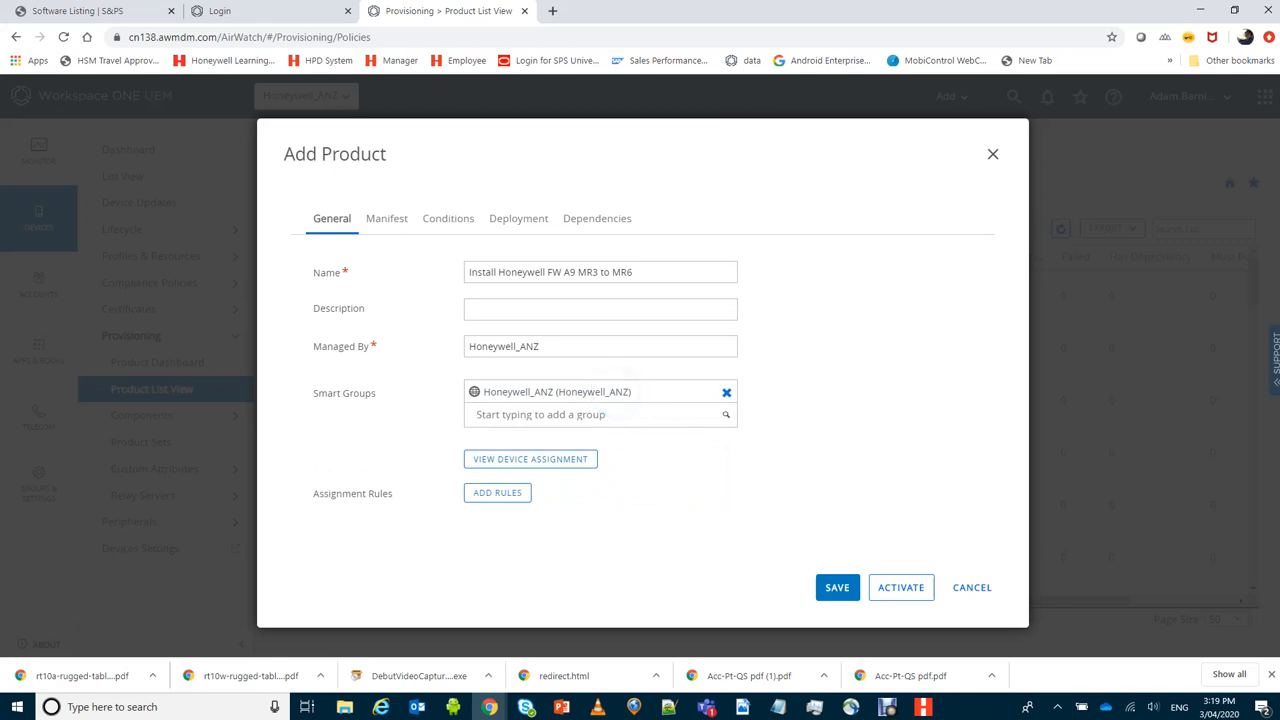
# Add a manifest entry to the product with File/Action - Install as the action to perform
pyautogui.click(386, 218)
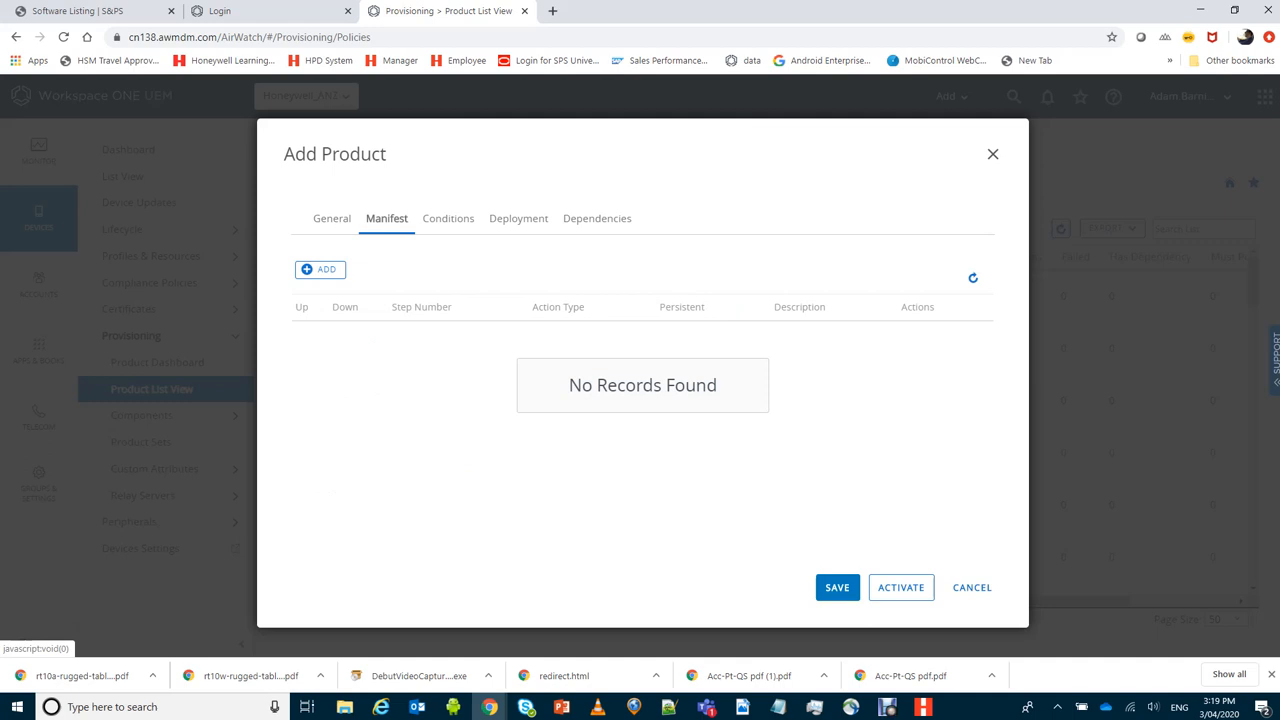
pyautogui.click(320, 269)
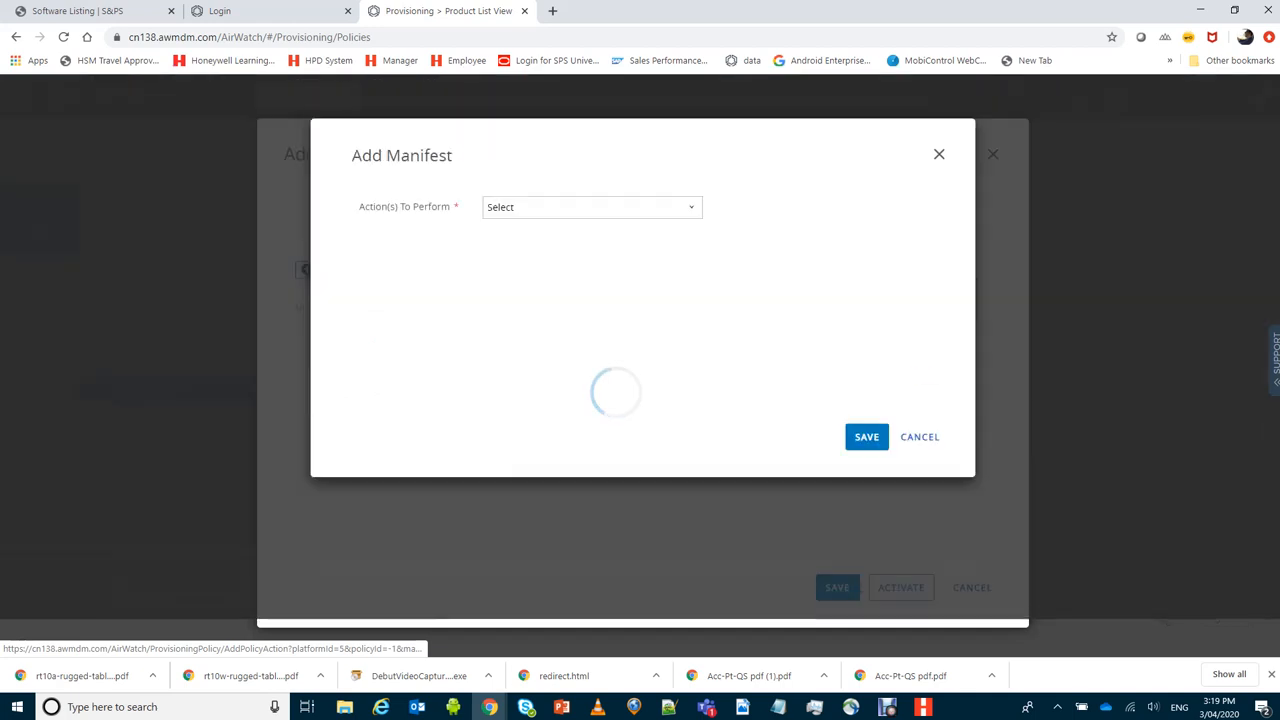
pyautogui.click(592, 207)
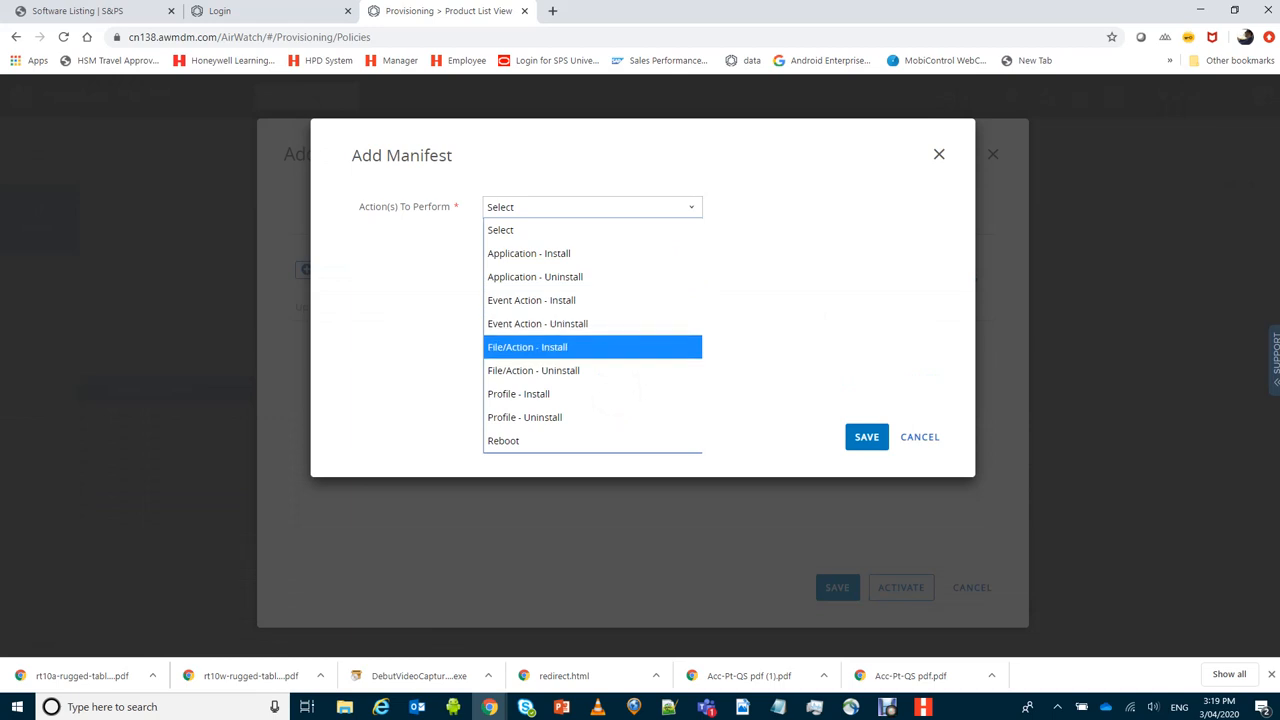
pyautogui.click(528, 347)
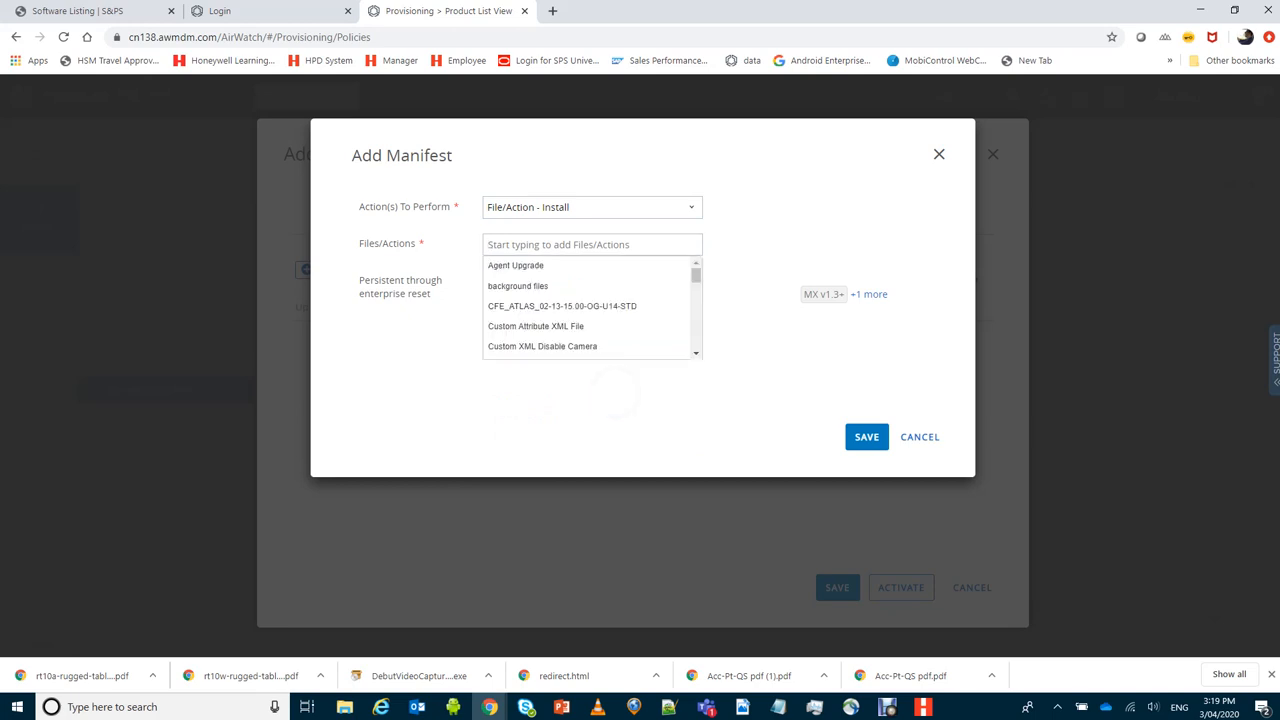
pyautogui.write('MR3')
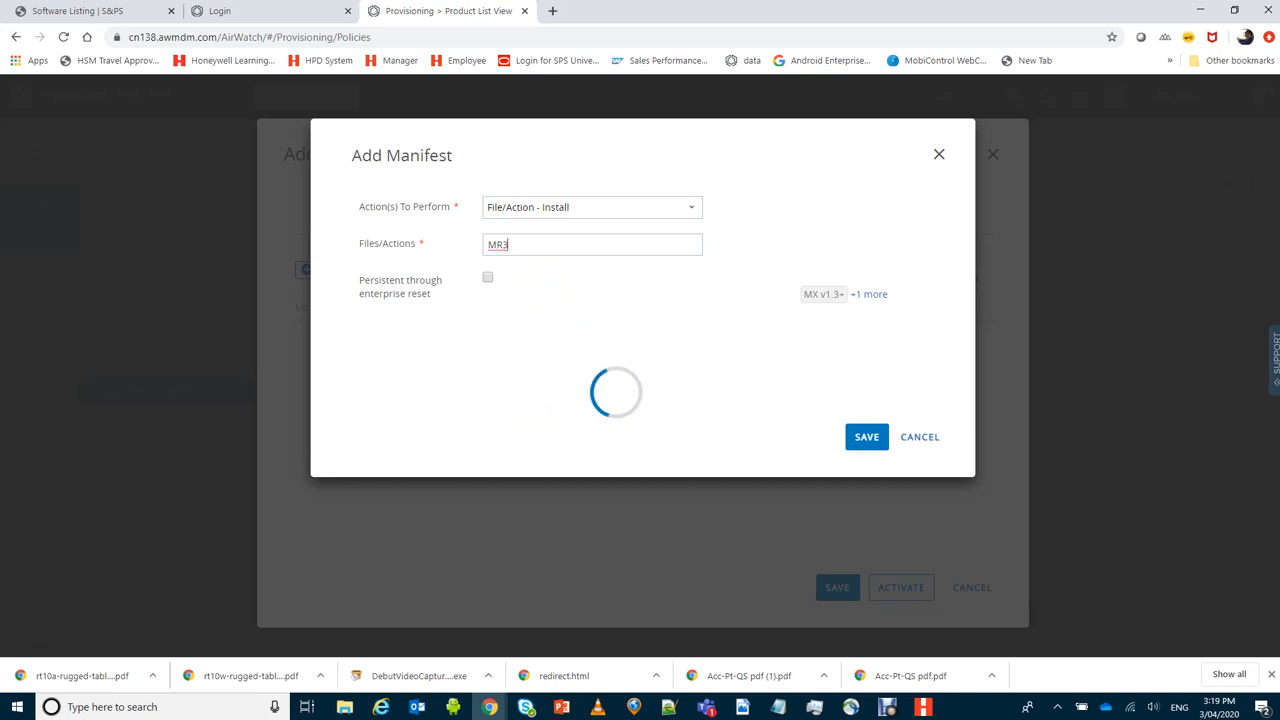
pyautogui.press('BackSpace')
pyautogui.press('BackSpace')
pyautogui.press('BackSpace')
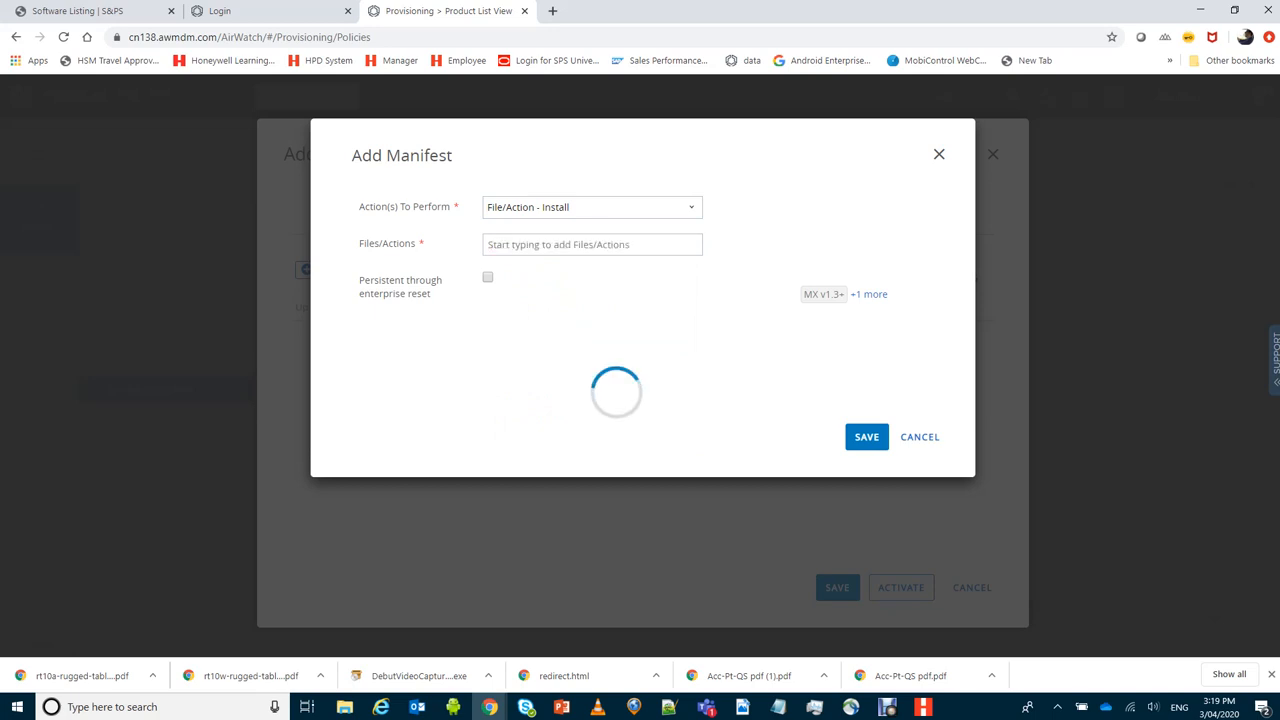
# Choose FW update MR3 to MR6 Honeywell as the manifest's Files/Actions component and save the manifest entry
pyautogui.moveTo(696, 275); pyautogui.dragTo(696, 306)
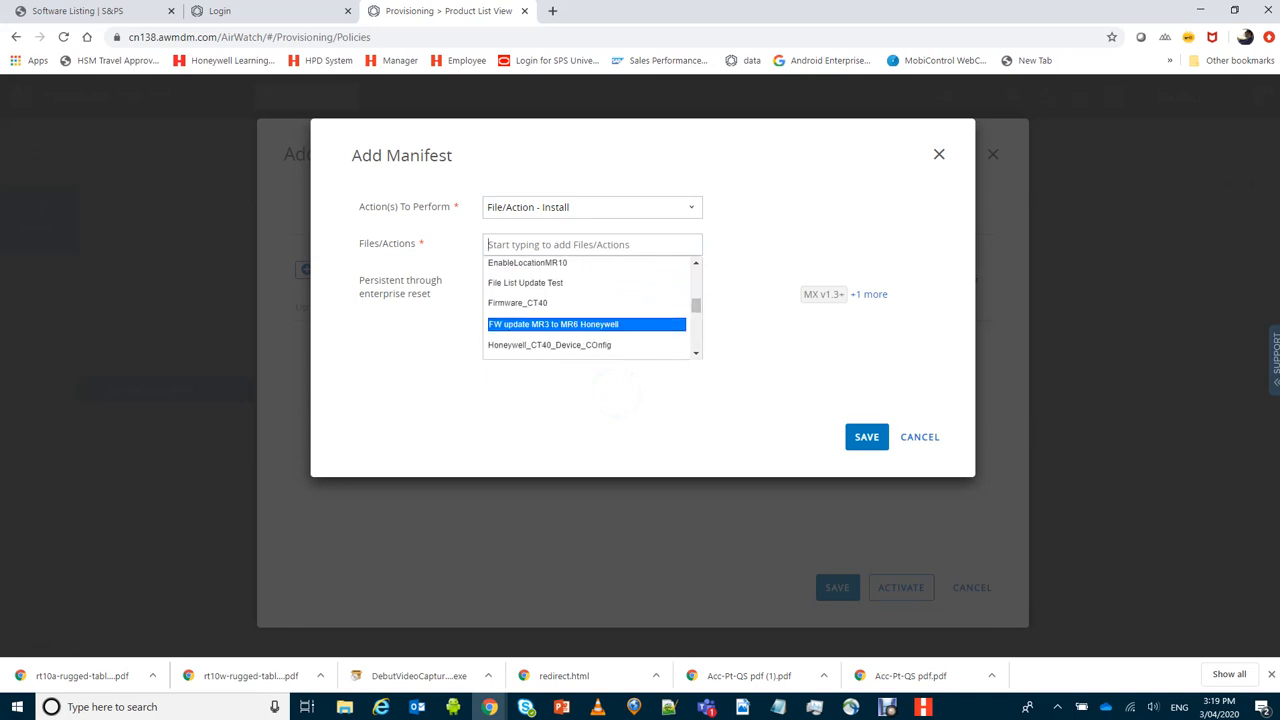
pyautogui.click(554, 324)
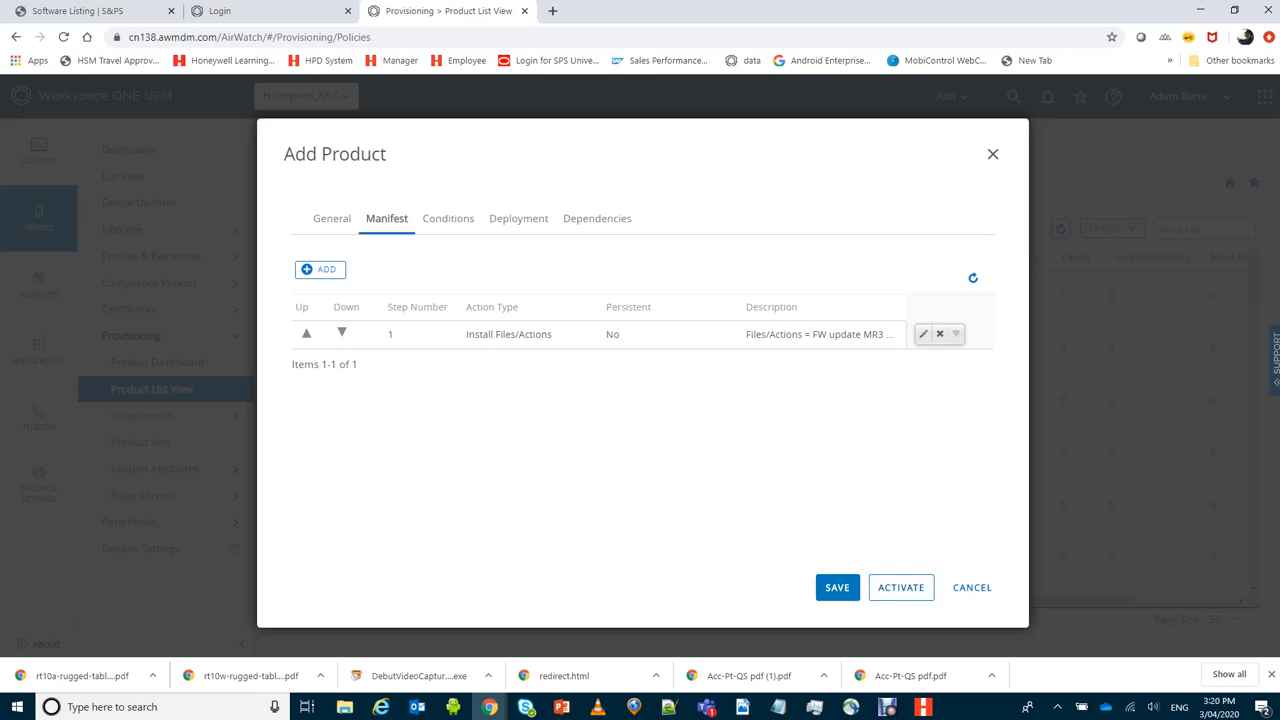
# Switch to Honeywell Enterprise Provisioner and review the software update task's file path and message fields
pyautogui.click(742, 707)
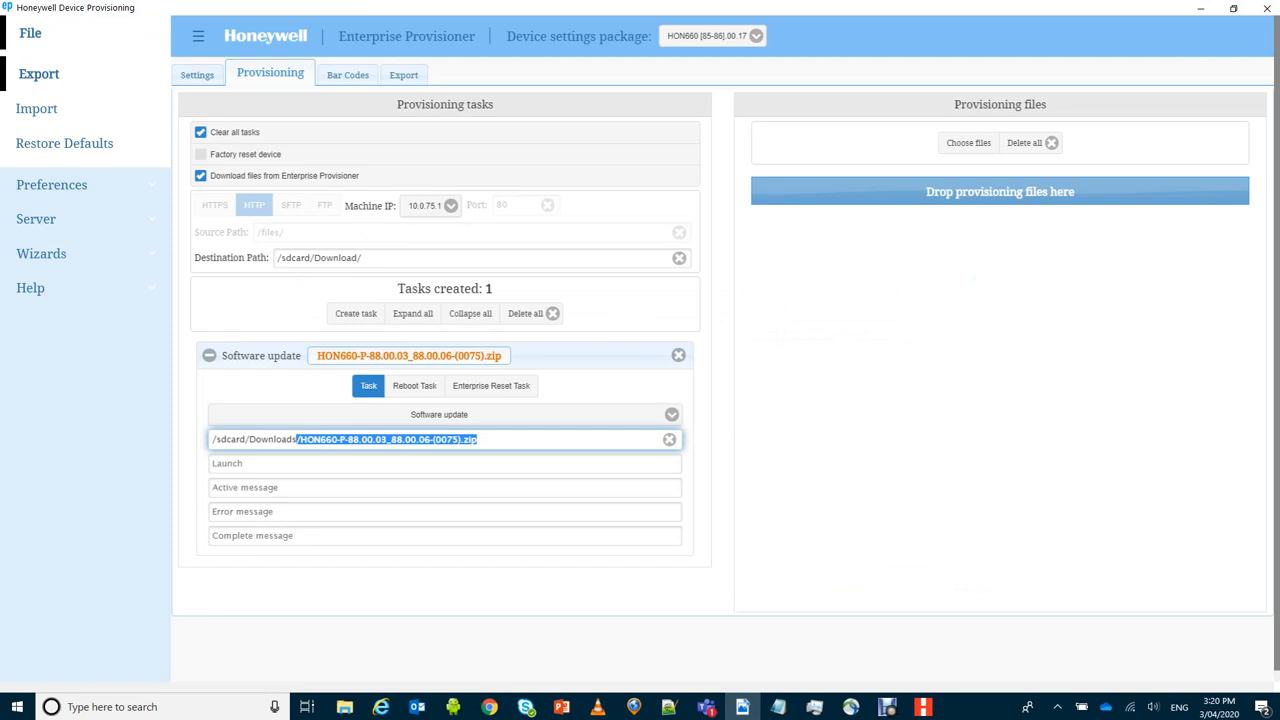
pyautogui.click(445, 463)
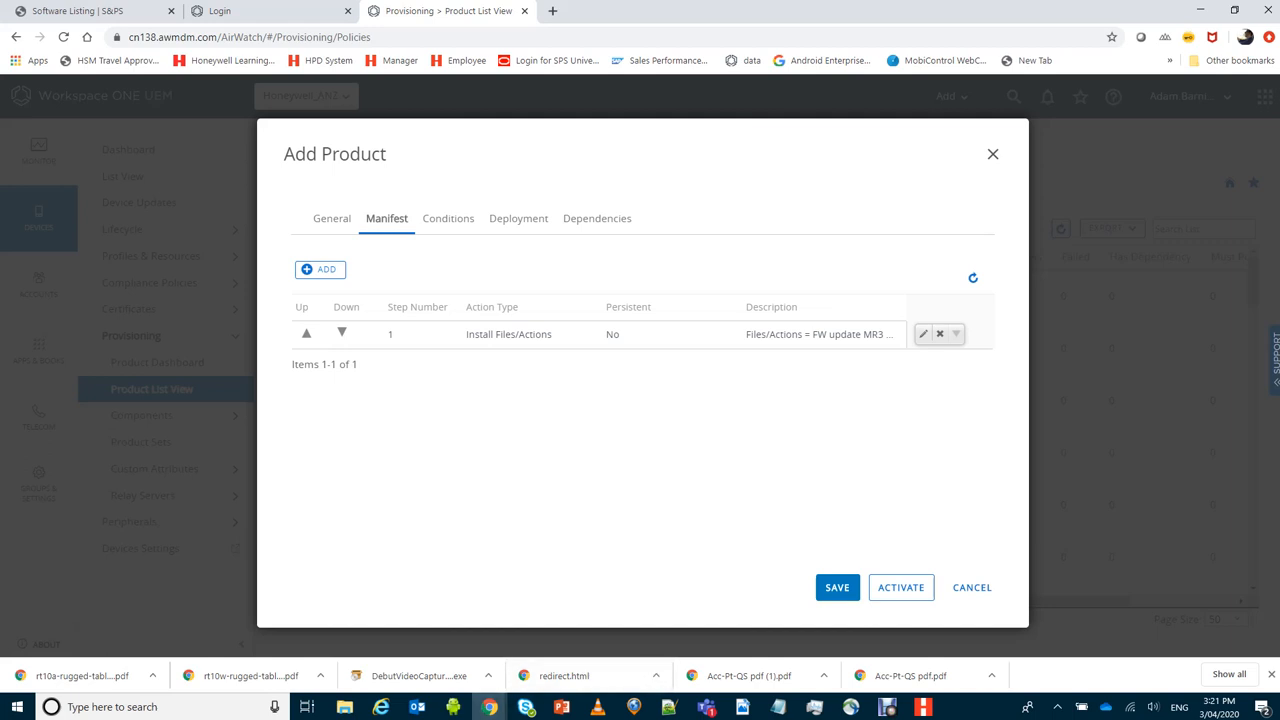
# Switch from the browser to the Notepad window containing the Provisioner XML notes
pyautogui.hotkey('alt', 'Tab')
pyautogui.hotkey('alt', 'Tab')
pyautogui.hotkey('alt', 'Tab')
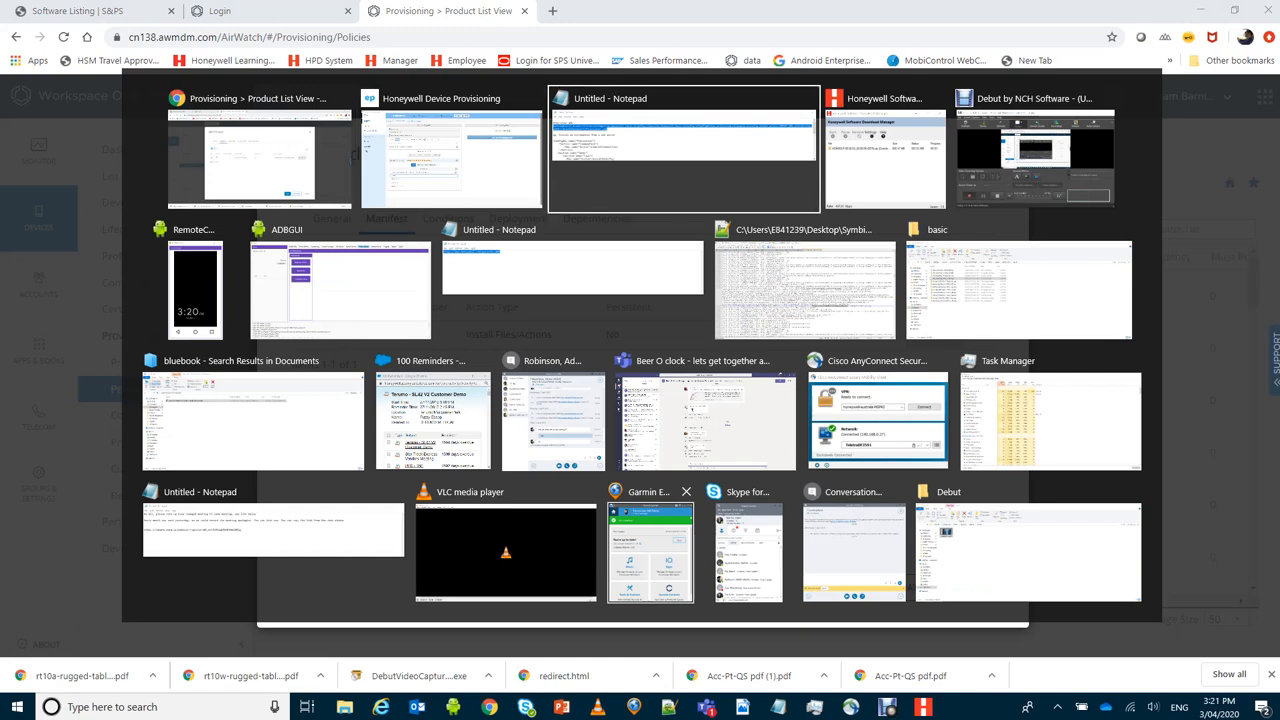